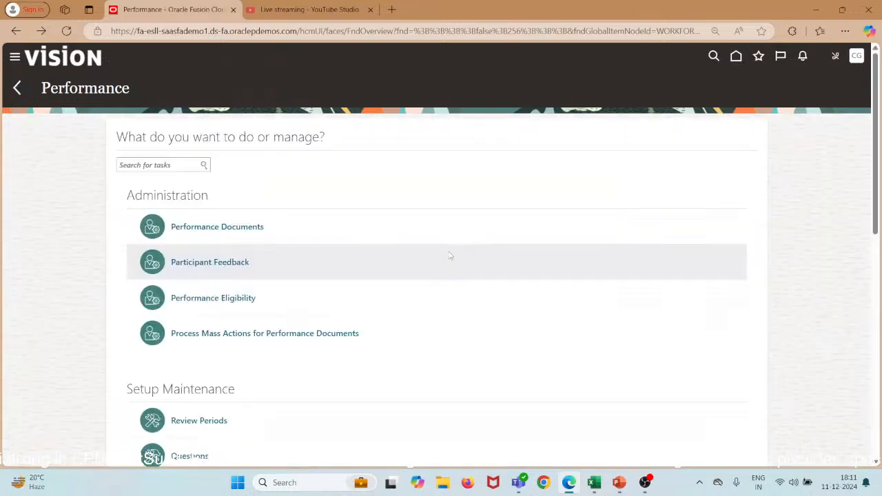
Scroll down the Performance work area to show setup tasks such as Performance Templates.
scroll(449, 256, "down", 8)
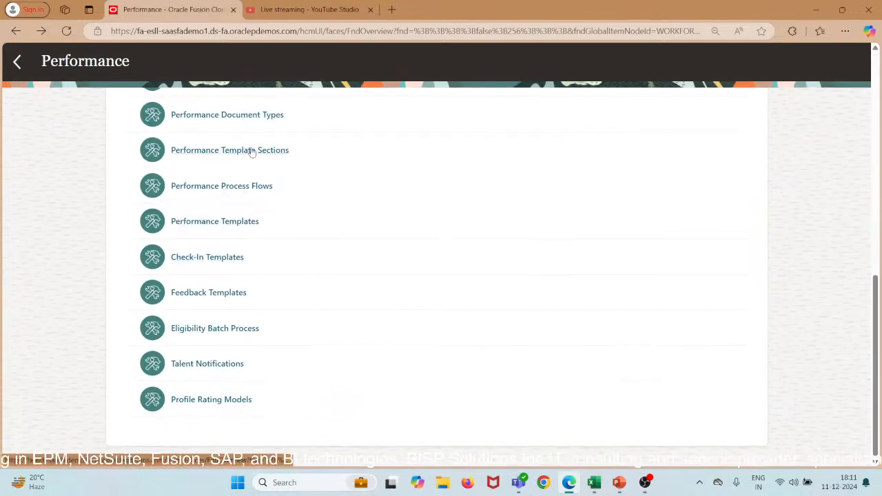
Search Performance Templates by the name 'Performance Template FY2024'.
left_click(237, 221)
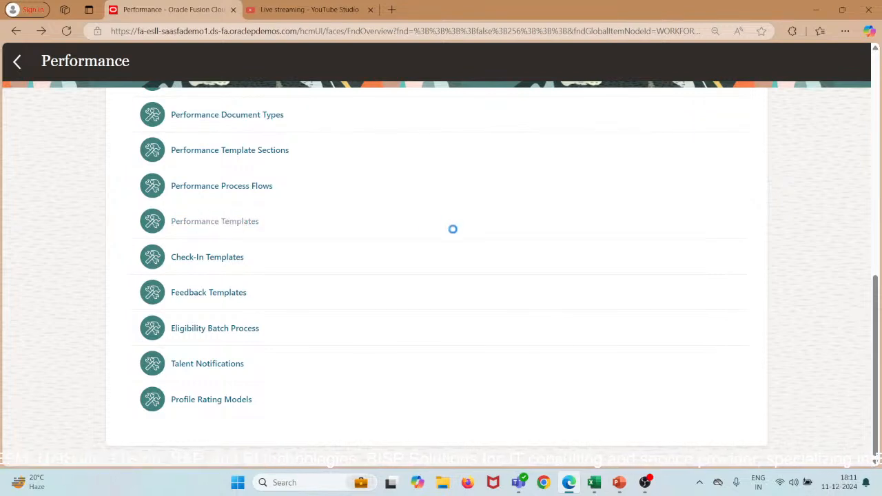
left_click(169, 152)
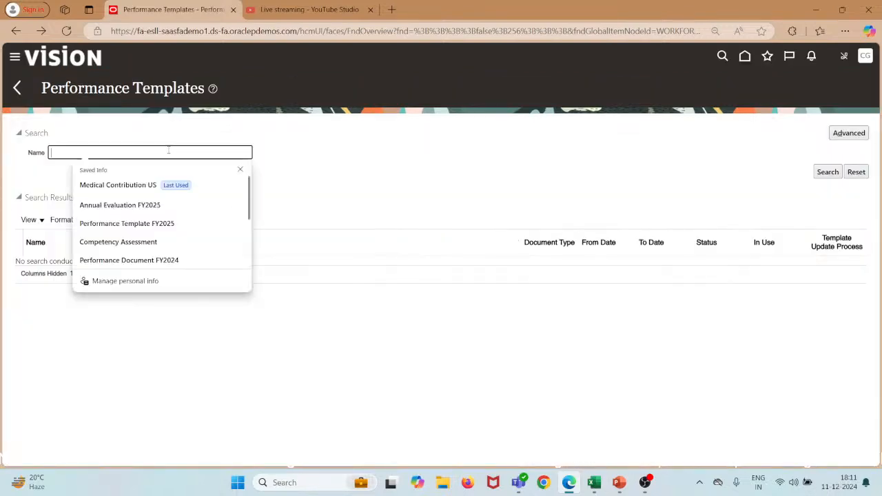
key("Down")
key("Down")
key("Down")
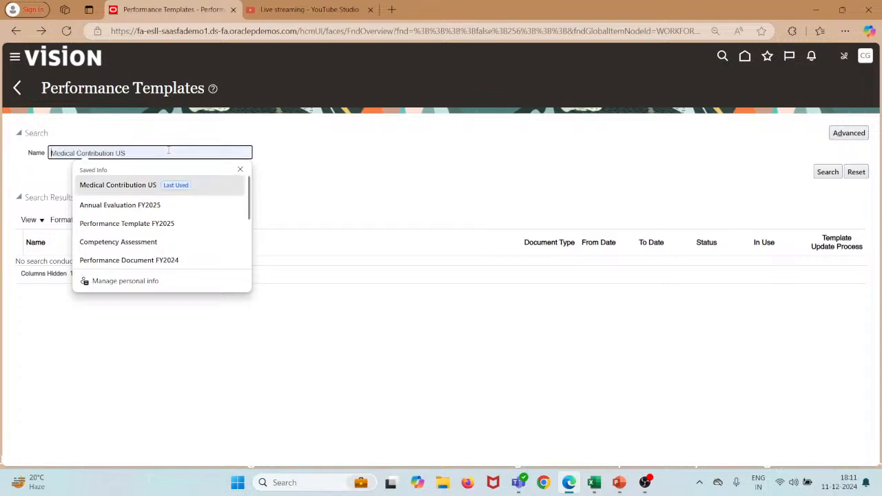
key("Return")
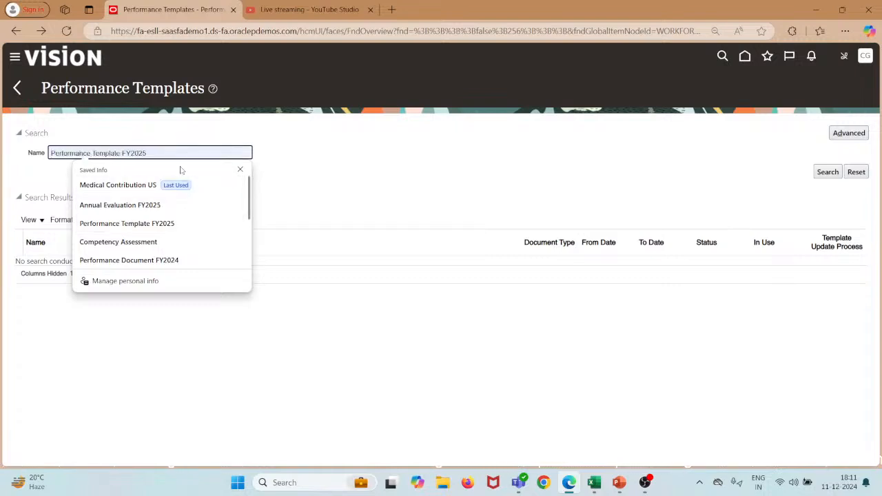
left_click(156, 260)
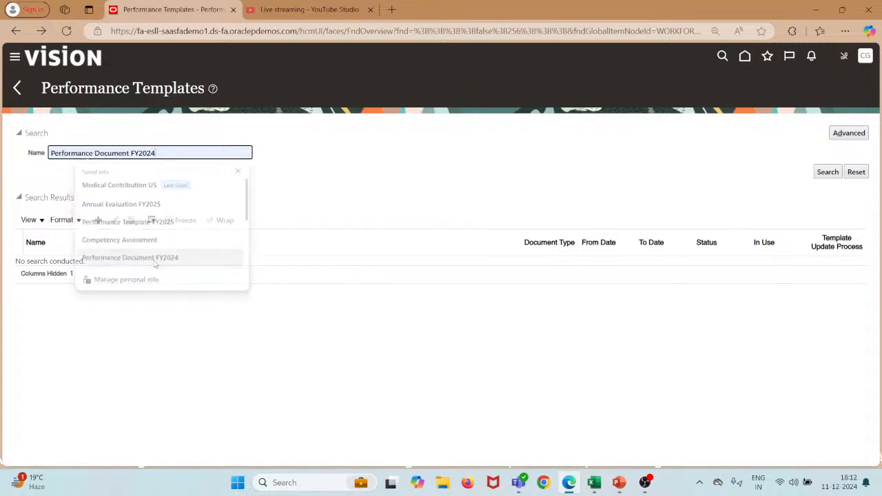
double_click(129, 154)
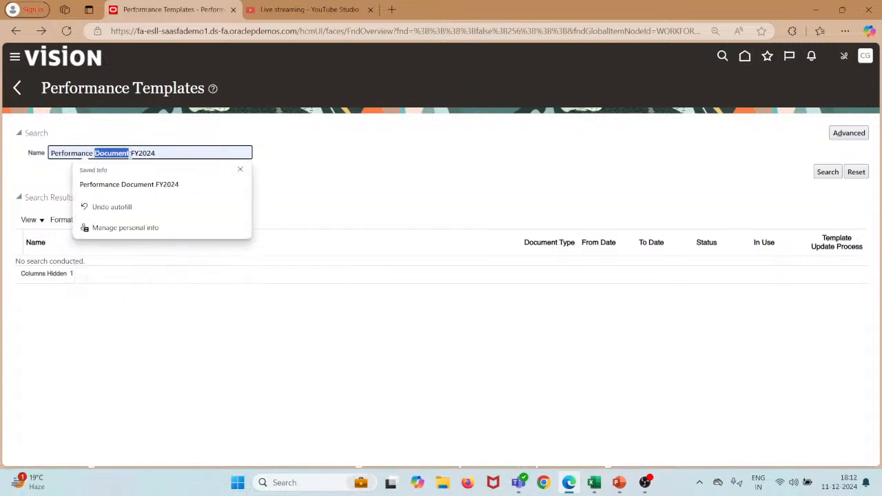
type("Template")
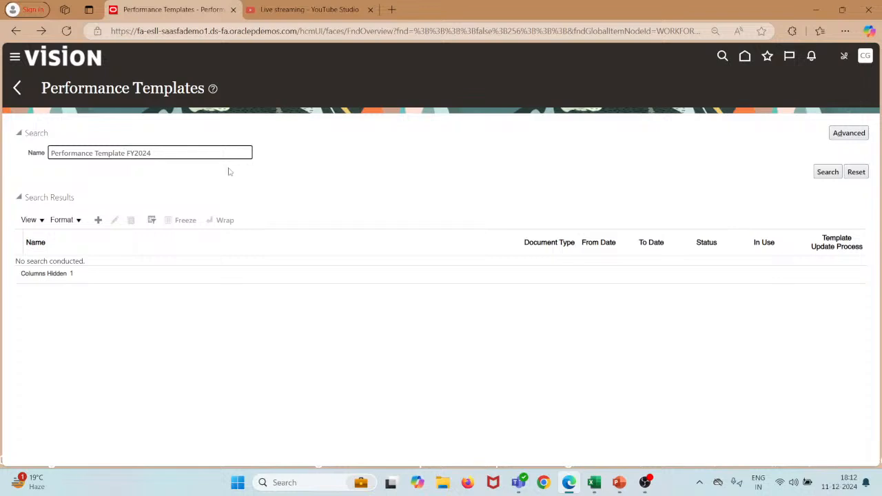
left_click(828, 172)
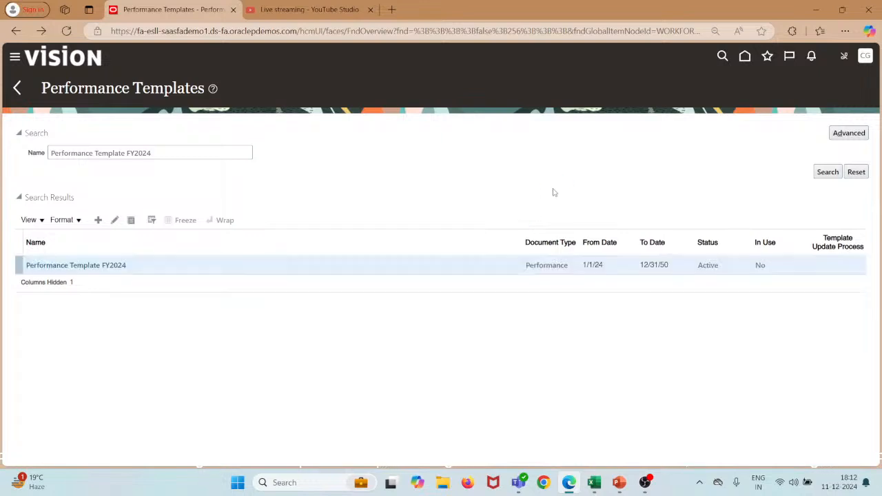
Open Performance Template FY2024 and review its General tab eligibility and participation roles.
left_click(62, 267)
scroll(150, 269, "down", 3)
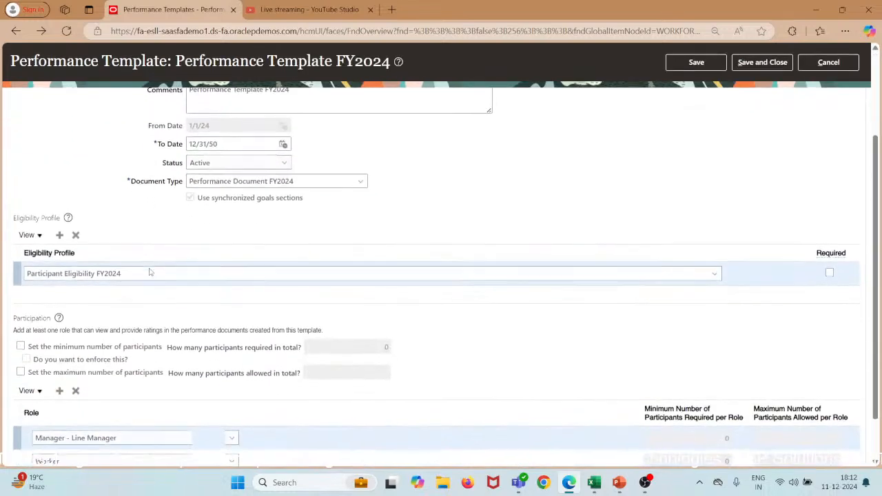
scroll(150, 271, "up", 3)
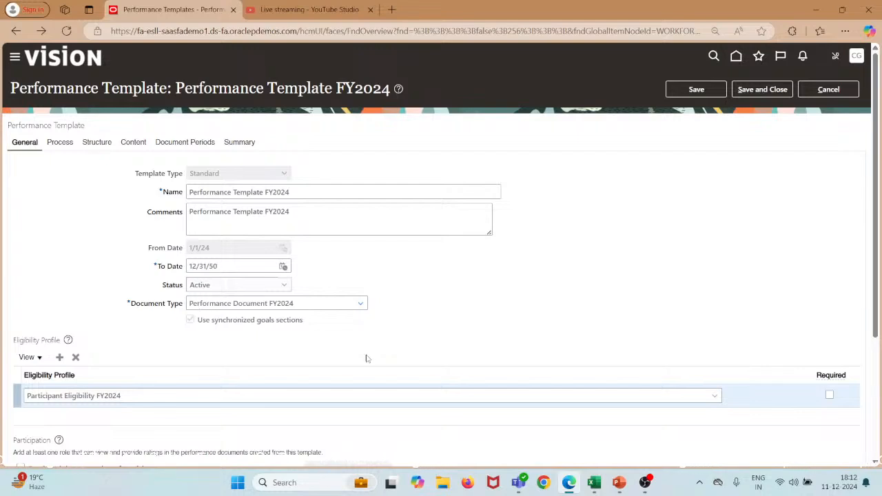
scroll(367, 358, "down", 3)
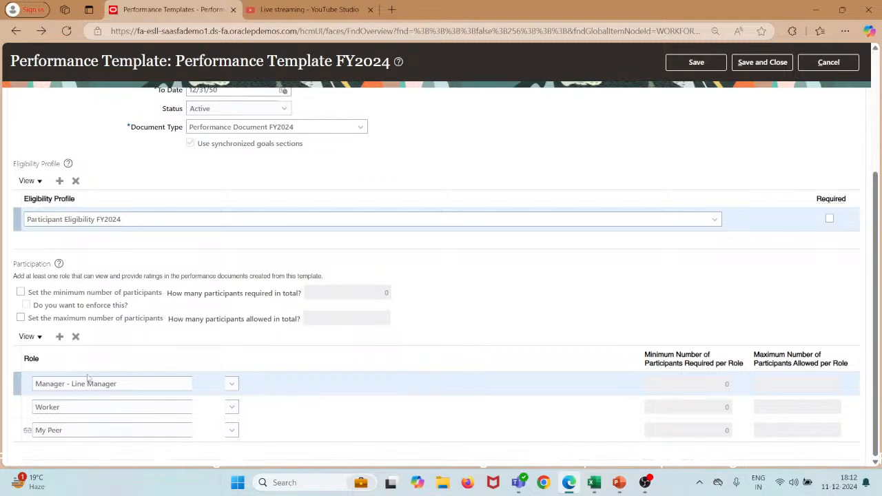
scroll(87, 378, "up", 2)
scroll(88, 378, "down", 1)
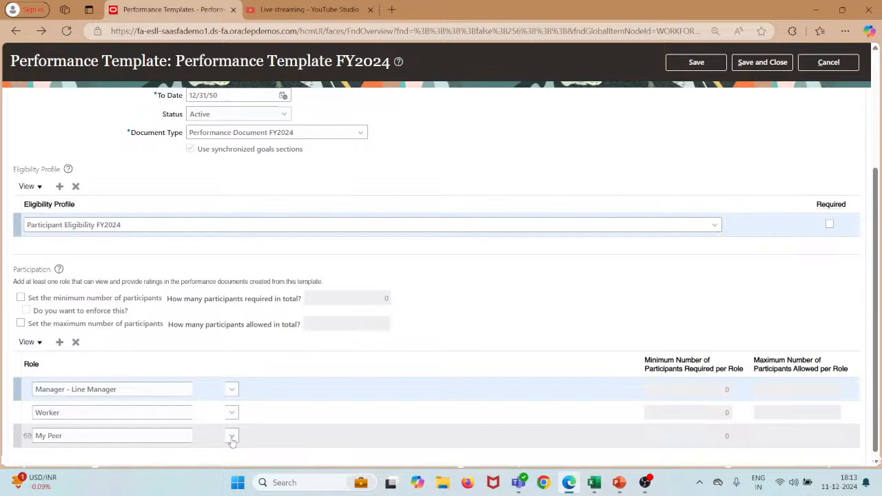
scroll(232, 441, "up", 5)
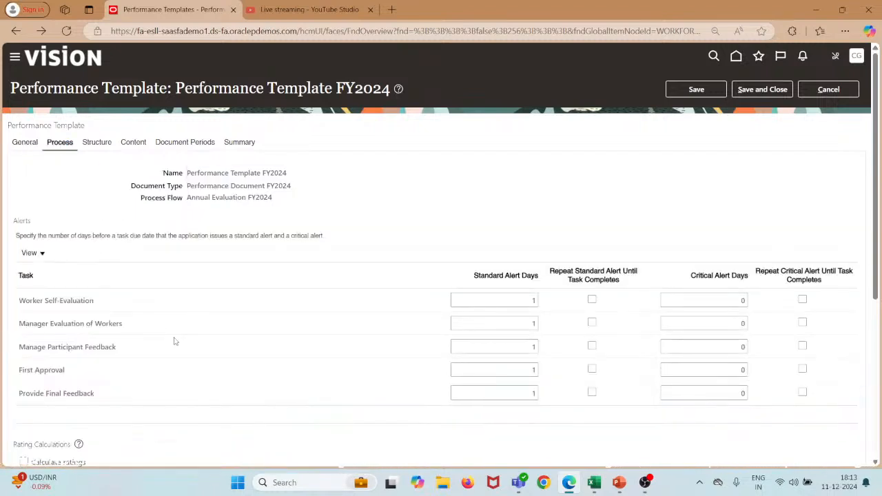
scroll(174, 341, "down", 5)
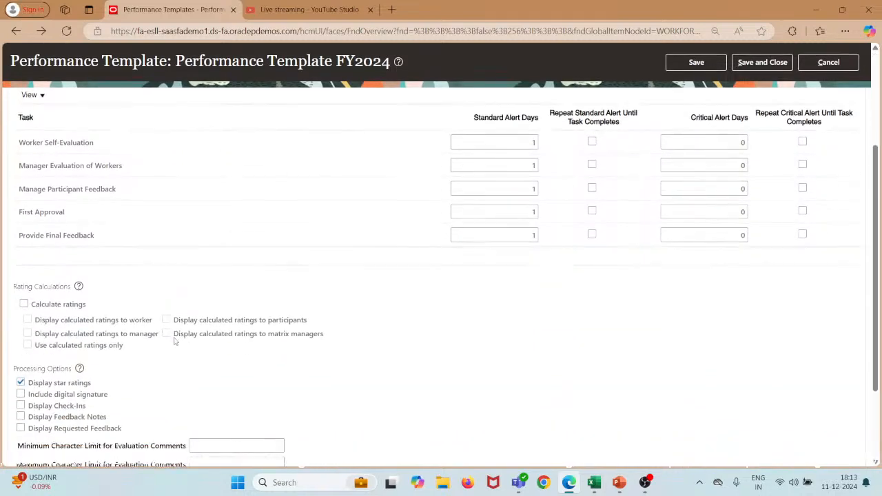
scroll(175, 342, "up", 2)
scroll(174, 337, "up", 2)
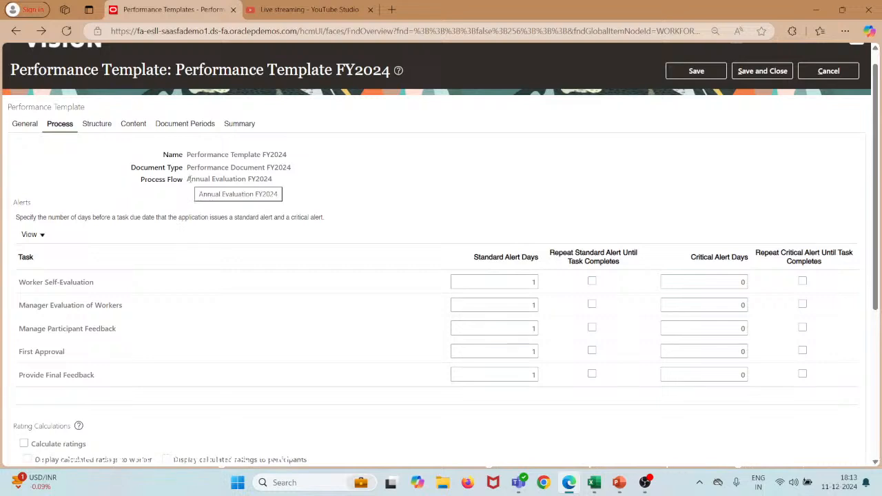
scroll(471, 189, "up", 1)
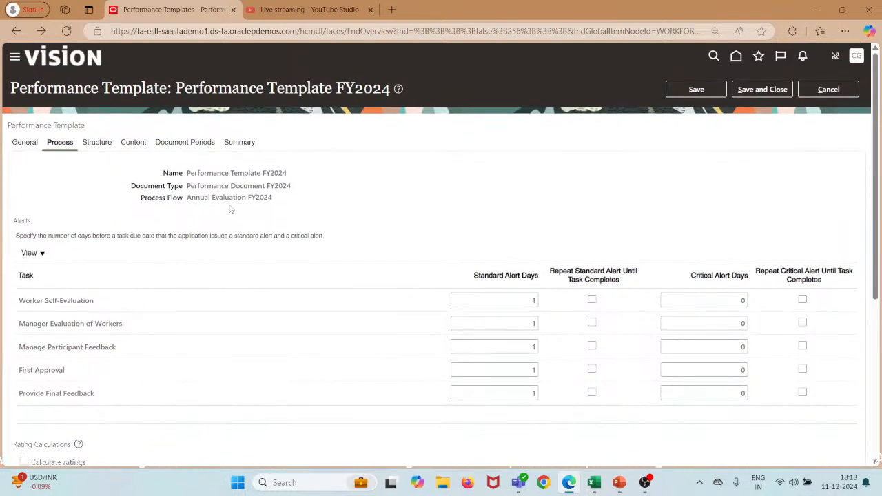
left_click_drag(187, 197, 274, 201)
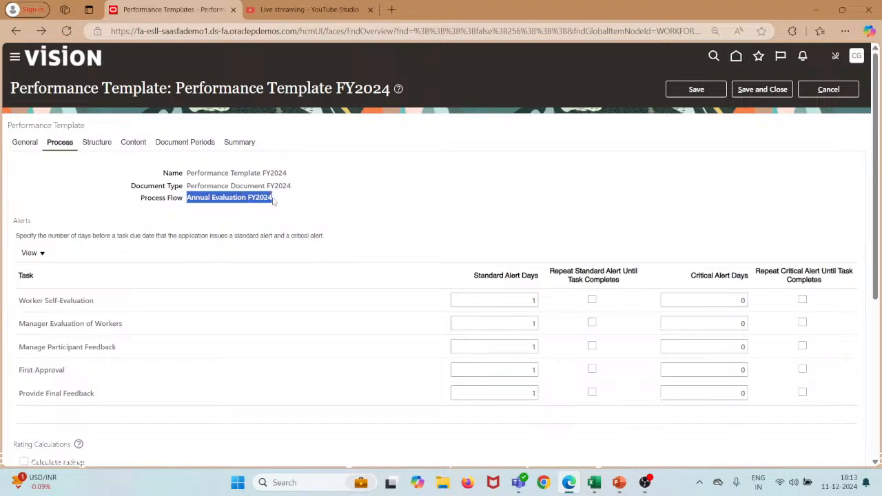
left_click(593, 483)
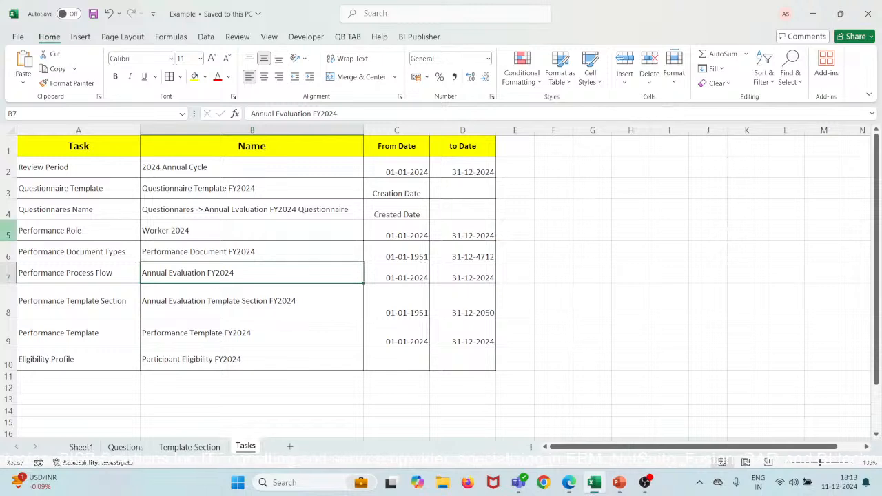
left_click(62, 273)
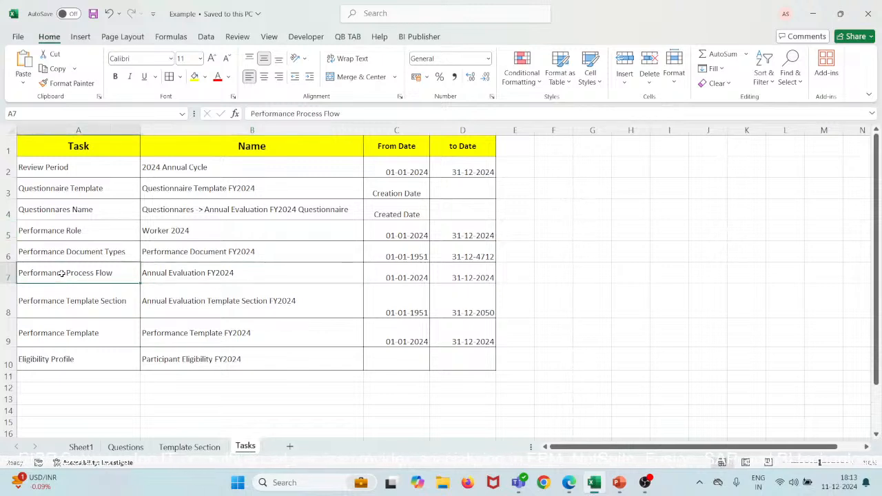
left_click(164, 273)
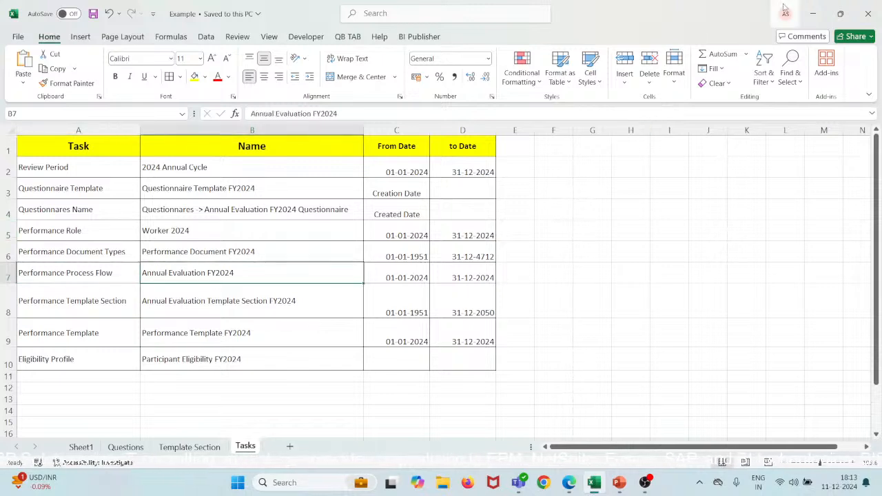
left_click(810, 13)
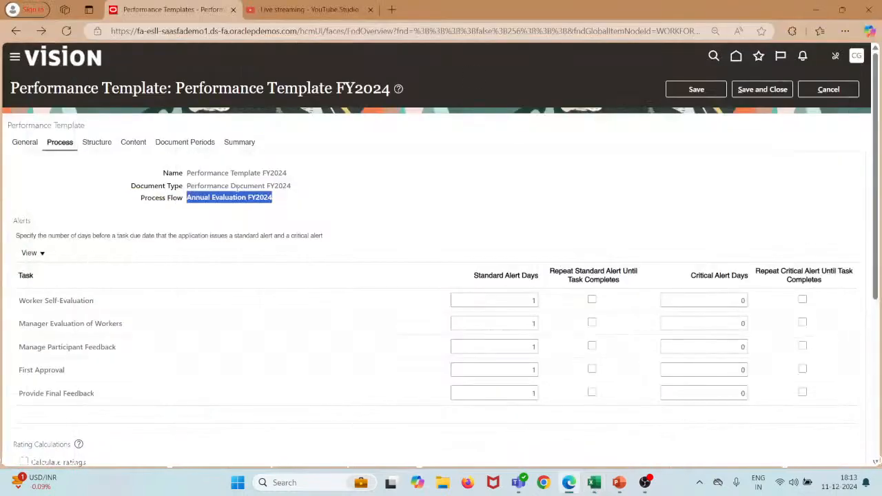
scroll(127, 280, "down", 1)
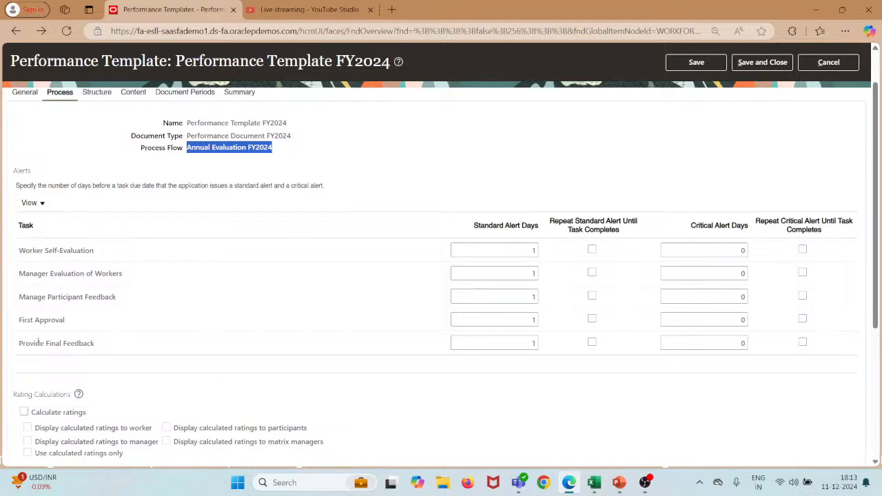
scroll(114, 352, "down", 1)
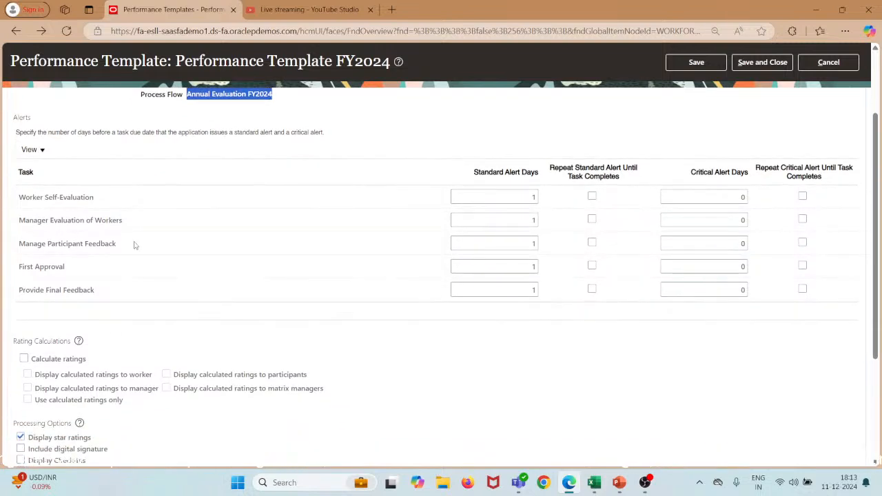
scroll(134, 246, "up", 1)
scroll(193, 169, "down", 5)
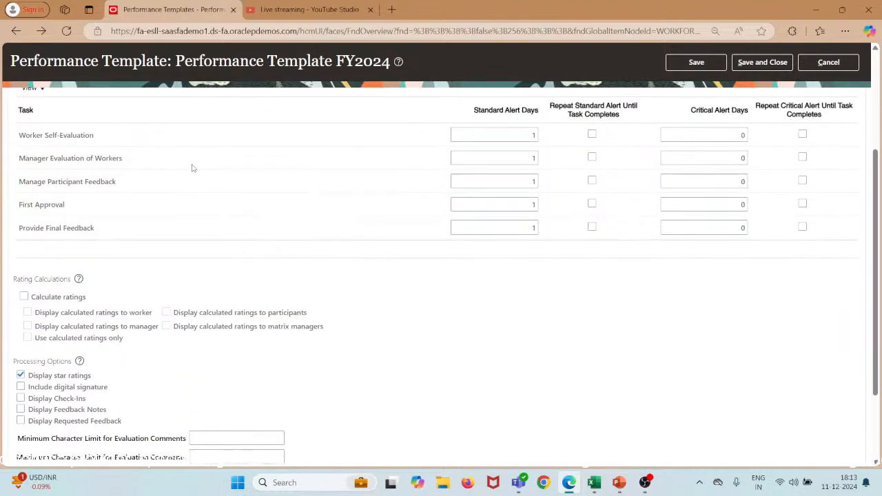
scroll(193, 168, "up", 4)
scroll(193, 169, "up", 3)
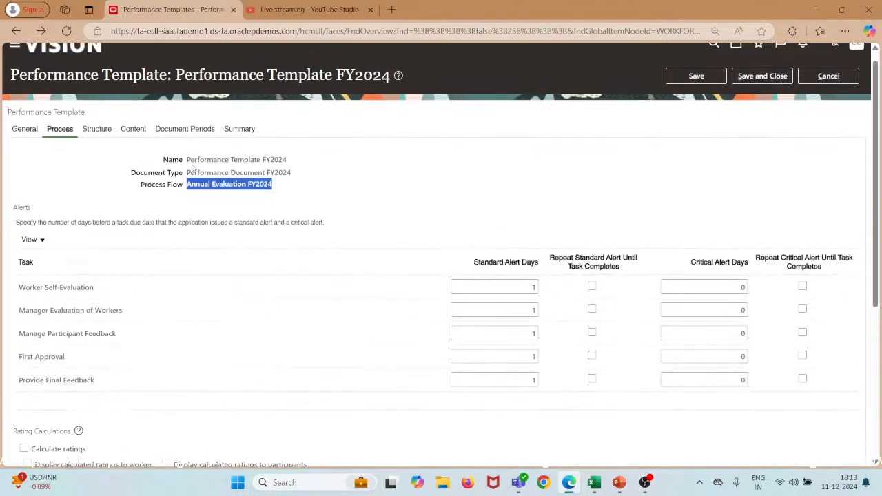
Show the template structure and select the Worker Feedback and Participant Feedback Task sections.
left_click(99, 143)
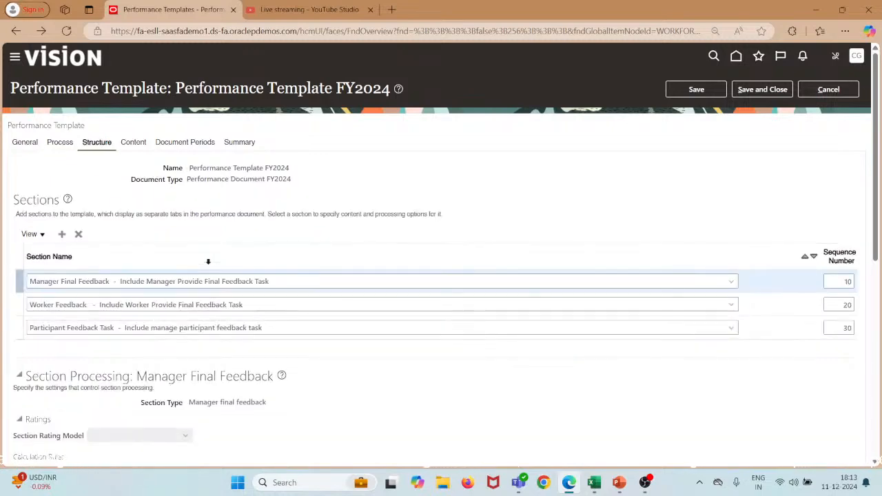
scroll(208, 262, "down", 1)
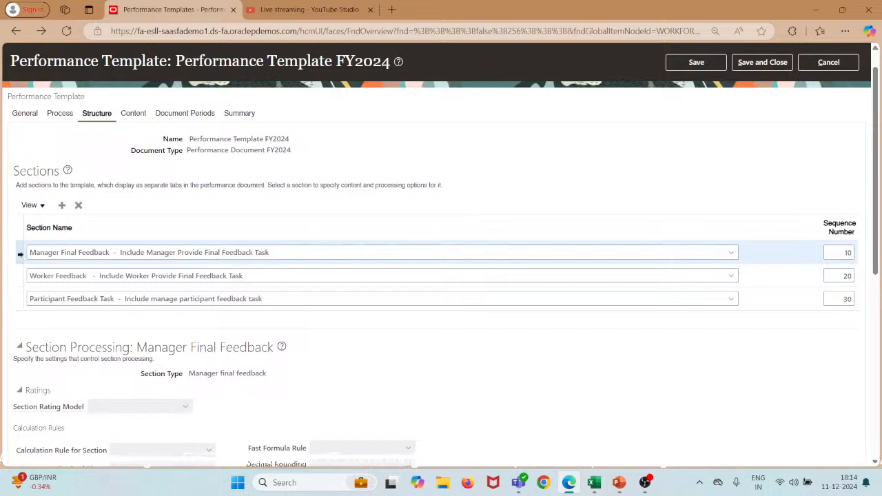
left_click(22, 284)
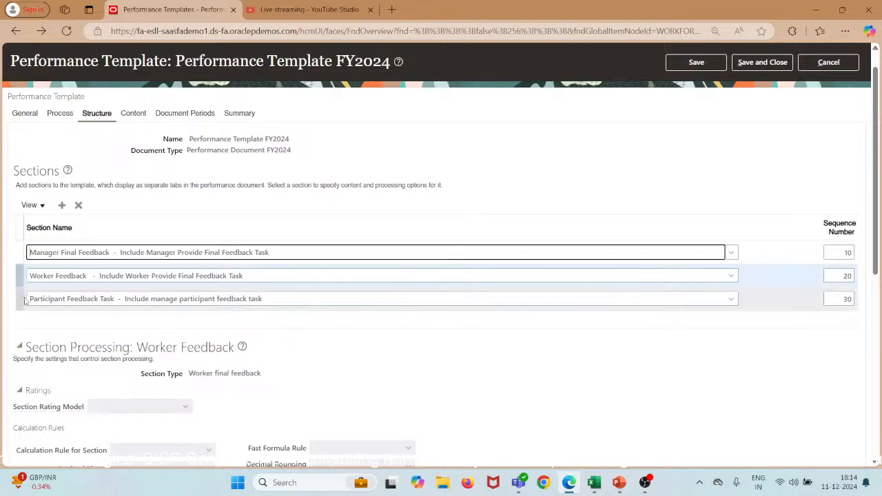
left_click(48, 300)
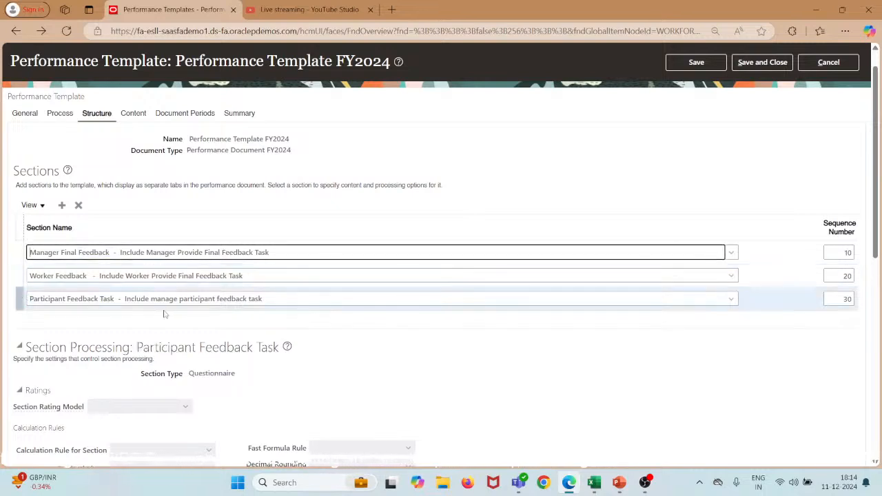
Review the Participant Feedback Task's Section Processing and Processing by Role settings.
scroll(164, 314, "down", 2)
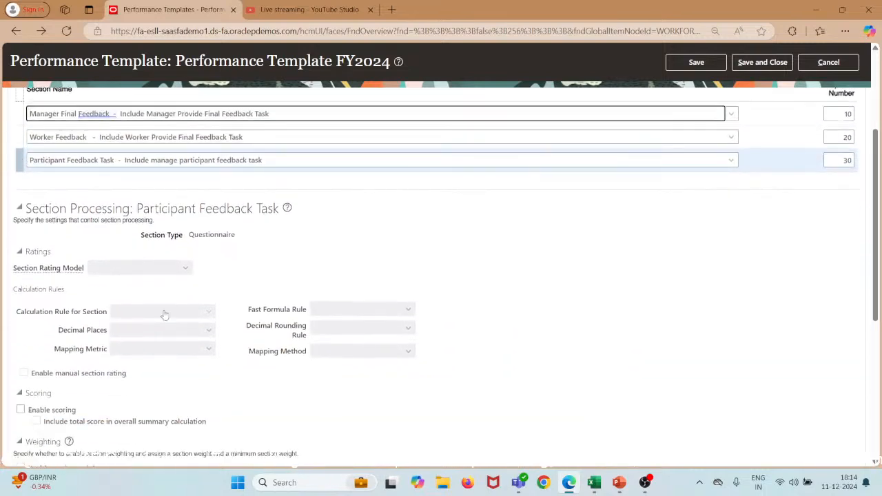
scroll(164, 314, "down", 1)
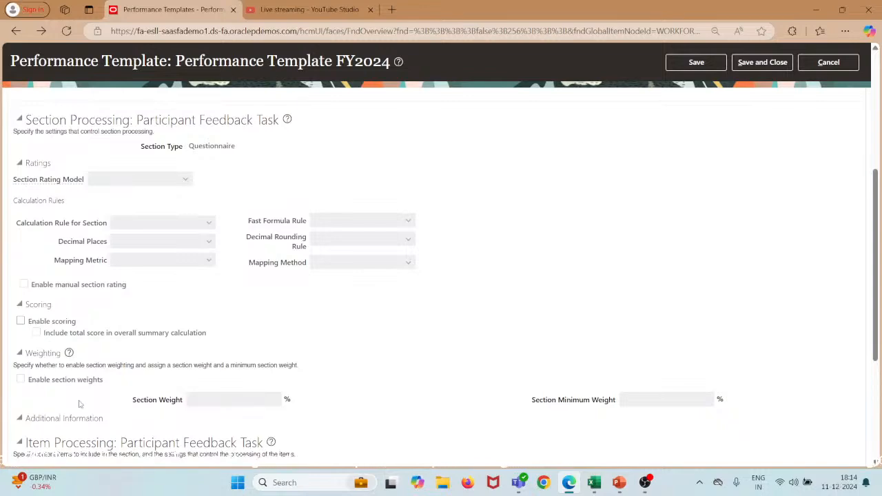
scroll(80, 405, "down", 3)
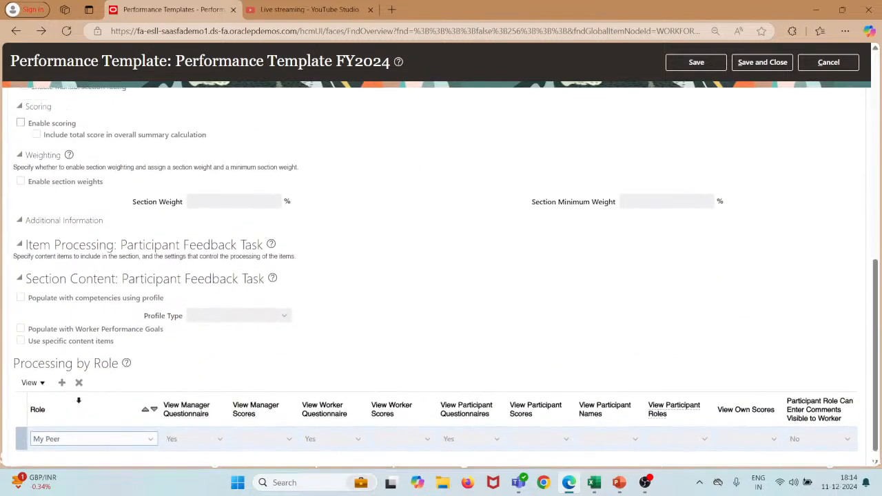
scroll(79, 405, "up", 4)
scroll(79, 405, "down", 2)
scroll(80, 404, "down", 1)
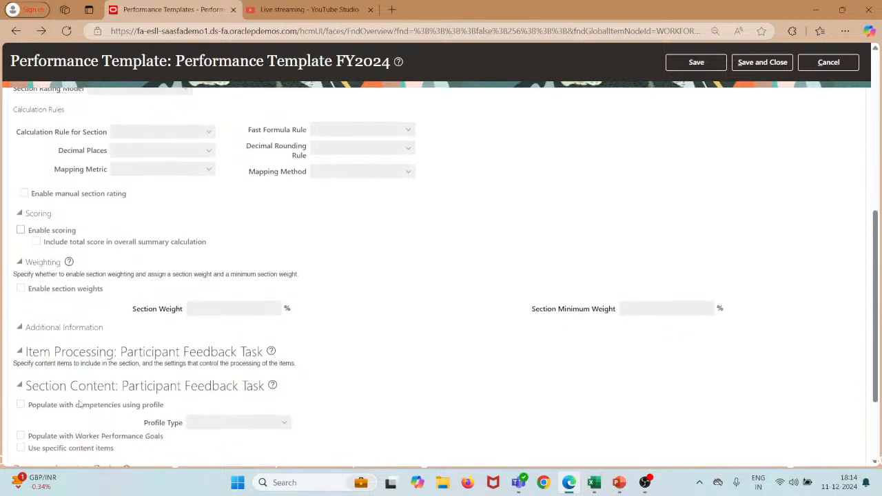
scroll(79, 405, "down", 2)
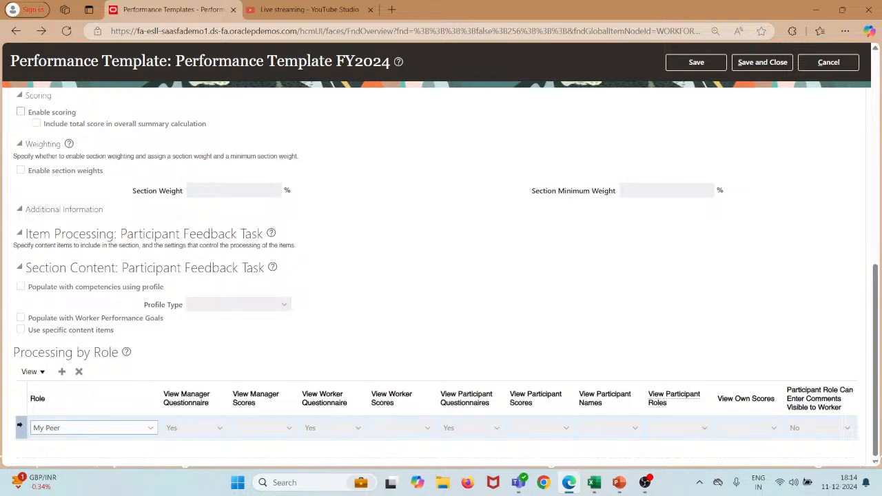
scroll(185, 336, "up", 7)
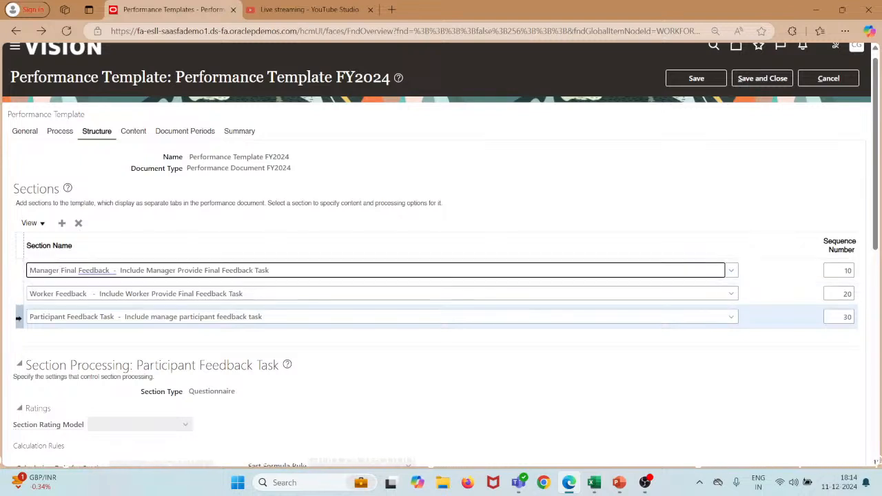
scroll(158, 334, "down", 7)
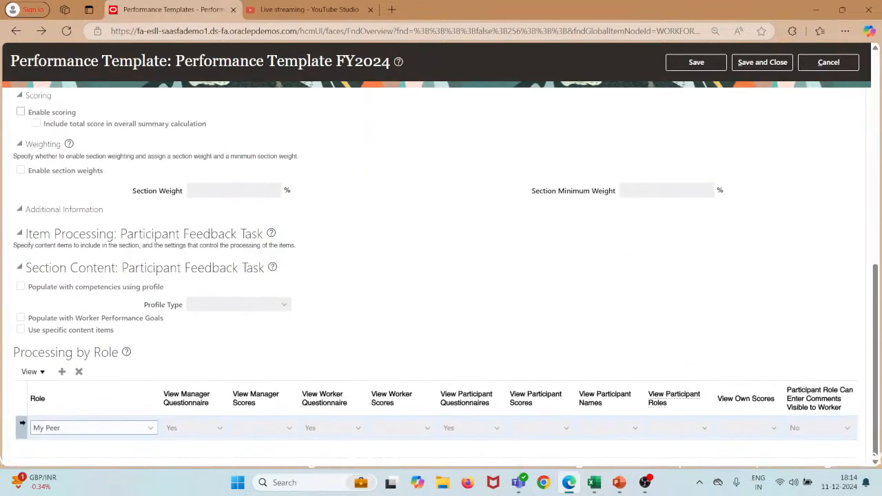
scroll(136, 149, "up", 8)
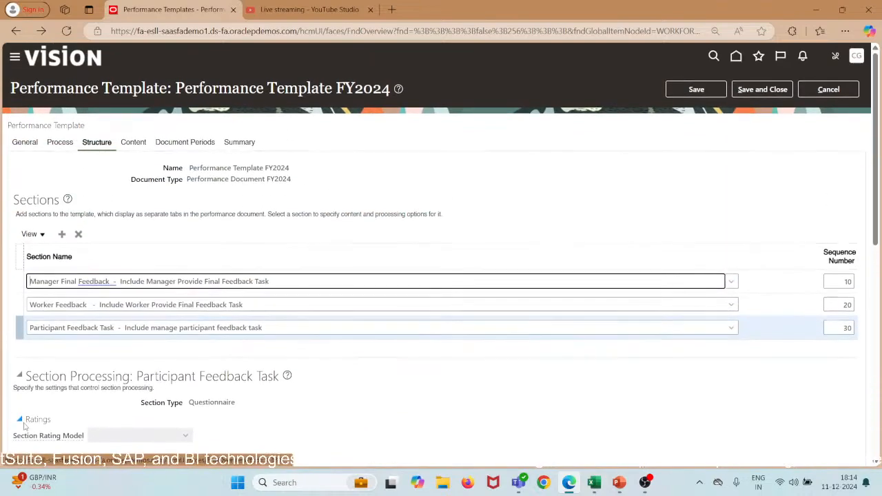
Show the Content tab's document periods: Annual Review FY2025 with Participant Eligibility FY2024 profile.
left_click(135, 143)
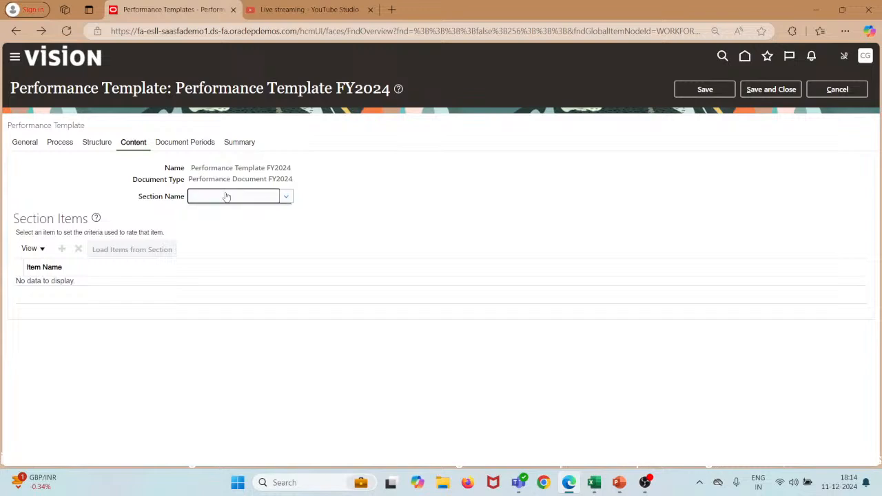
left_click(191, 142)
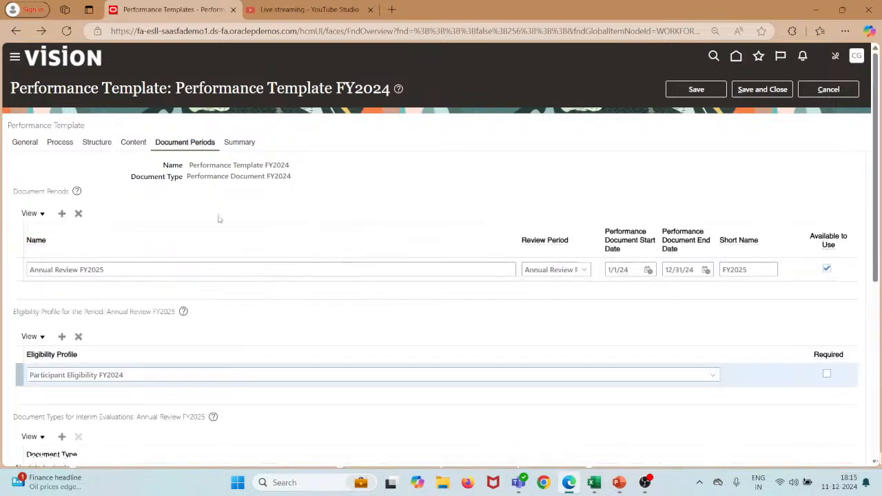
scroll(197, 210, "down", 1)
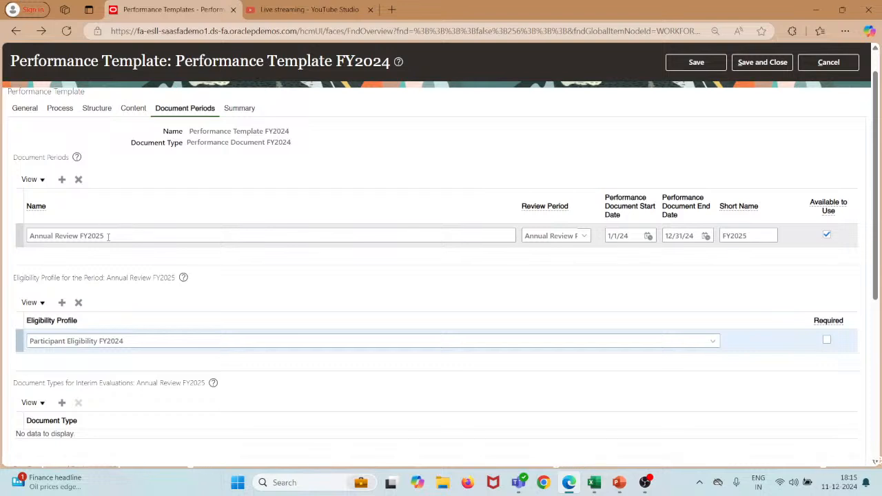
Rename the document period to Annual Review FY2024 with short name FY2024.
left_click(109, 236)
key("BackSpace")
type("4")
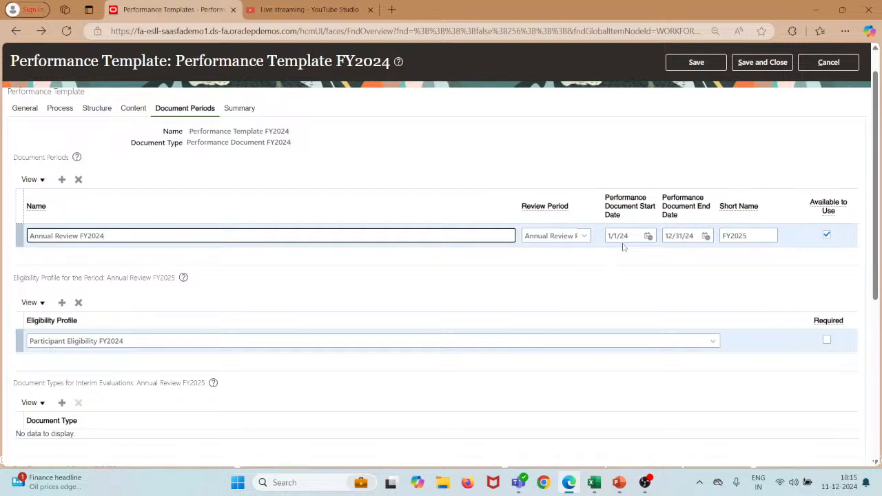
left_click(759, 235)
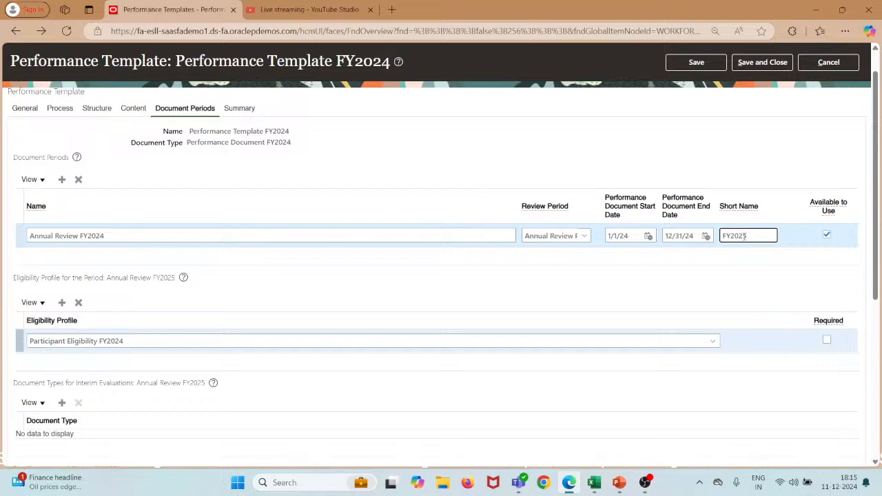
key("BackSpace")
type("4")
Review the period's Eligibility Profile, Due Dates and Questionnaires, then return to the top.
scroll(305, 325, "down", 2)
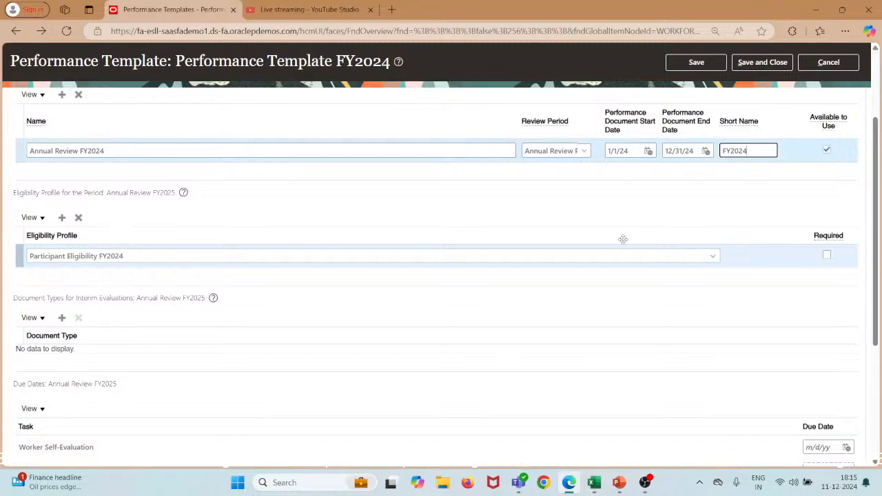
scroll(146, 211, "up", 1)
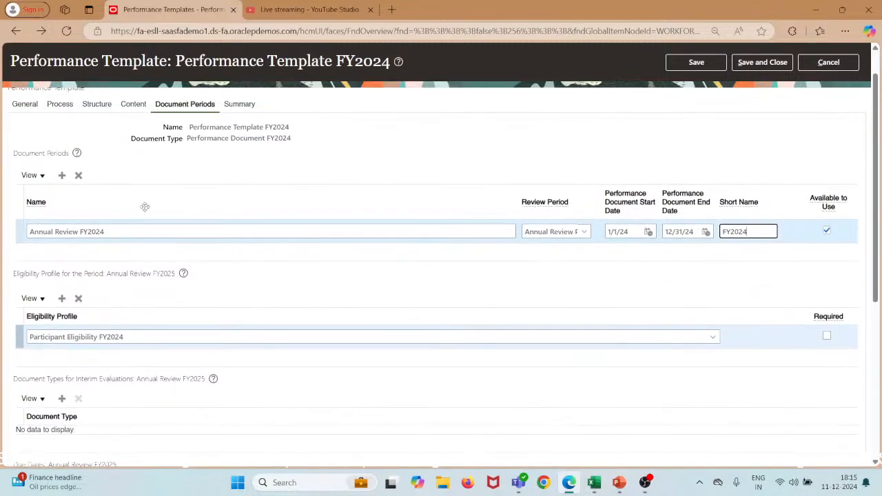
scroll(144, 207, "down", 1)
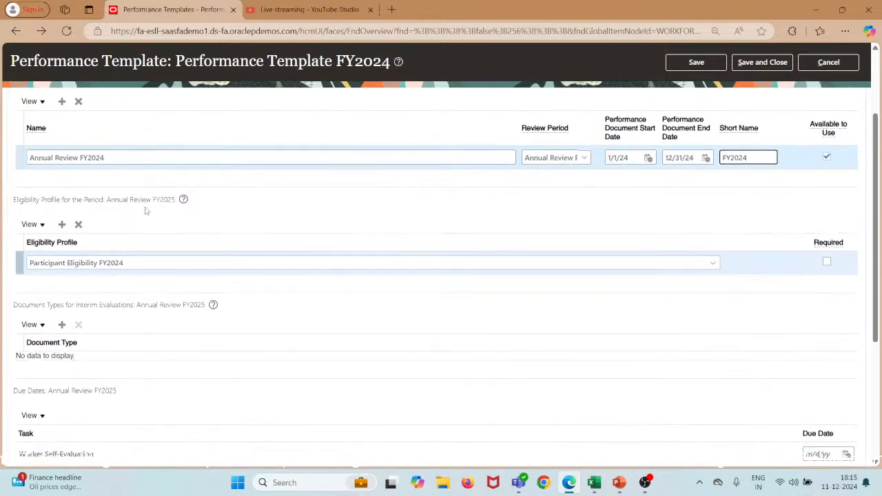
scroll(146, 211, "down", 2)
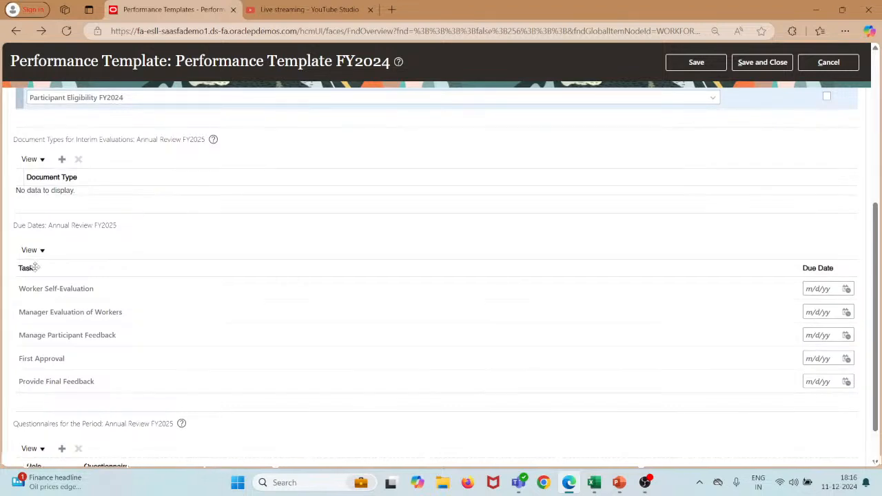
scroll(34, 267, "up", 1)
scroll(35, 267, "down", 2)
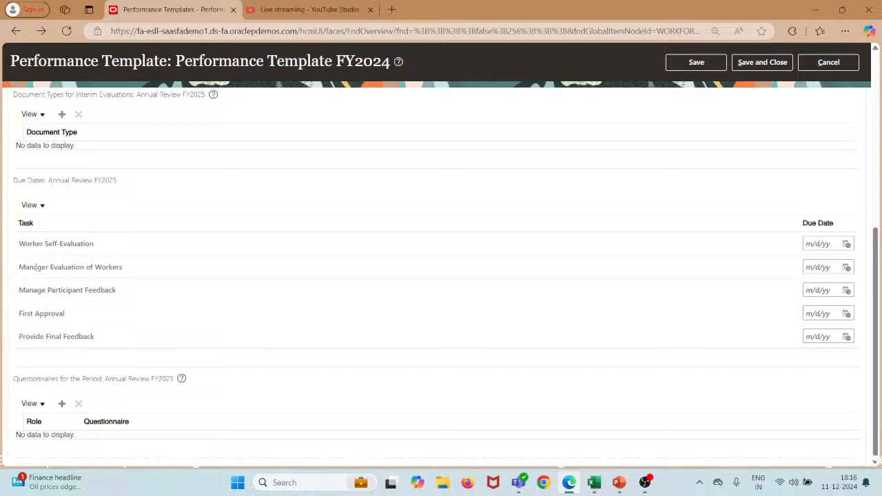
scroll(36, 268, "down", 1)
scroll(122, 358, "up", 6)
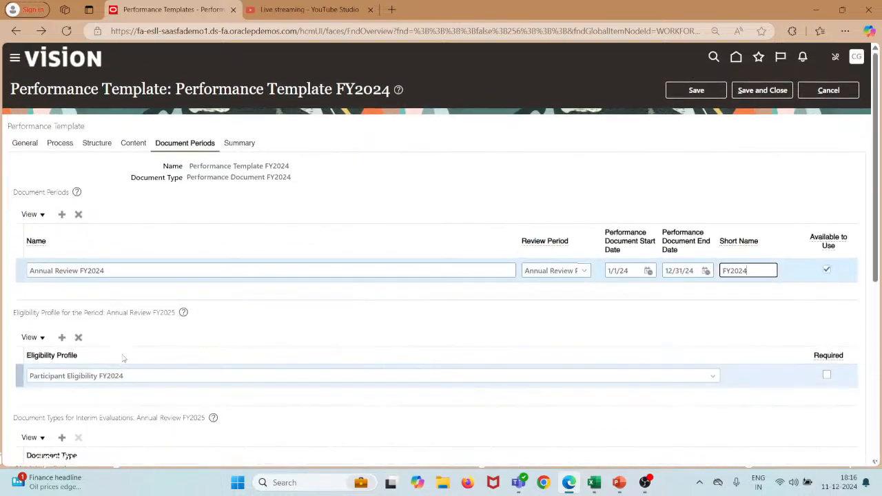
Review the template summary's roles, process flow, three sections and Annual Review FY2024 period.
left_click(244, 145)
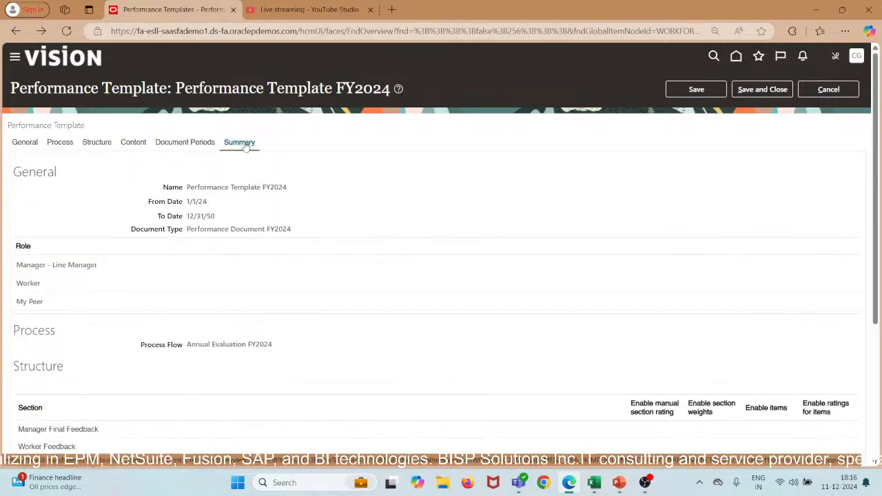
scroll(201, 285, "down", 3)
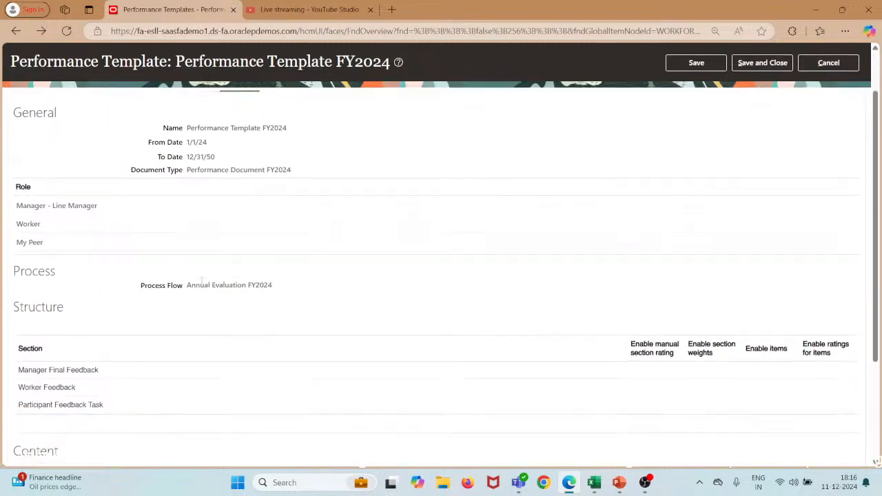
scroll(201, 285, "up", 4)
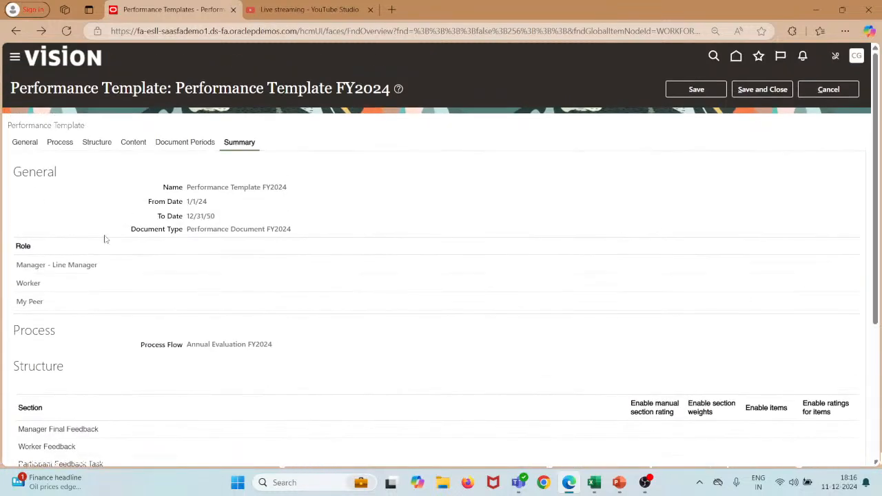
scroll(31, 393, "down", 3)
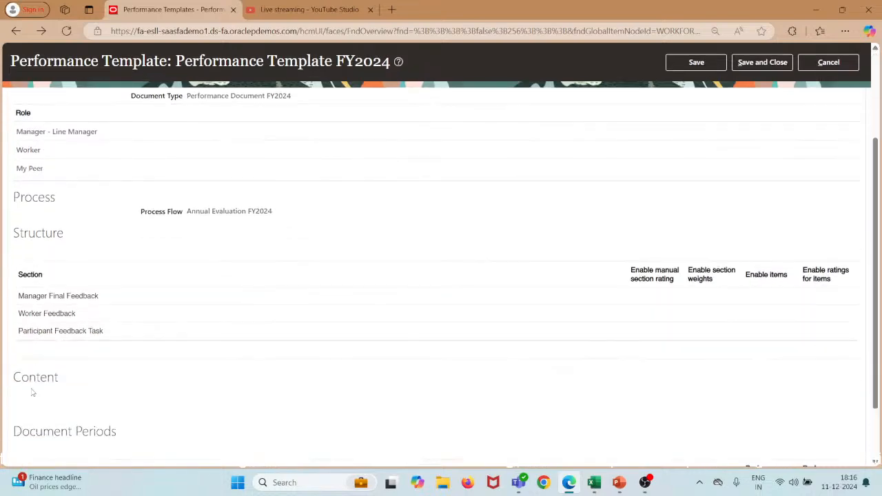
scroll(32, 392, "down", 1)
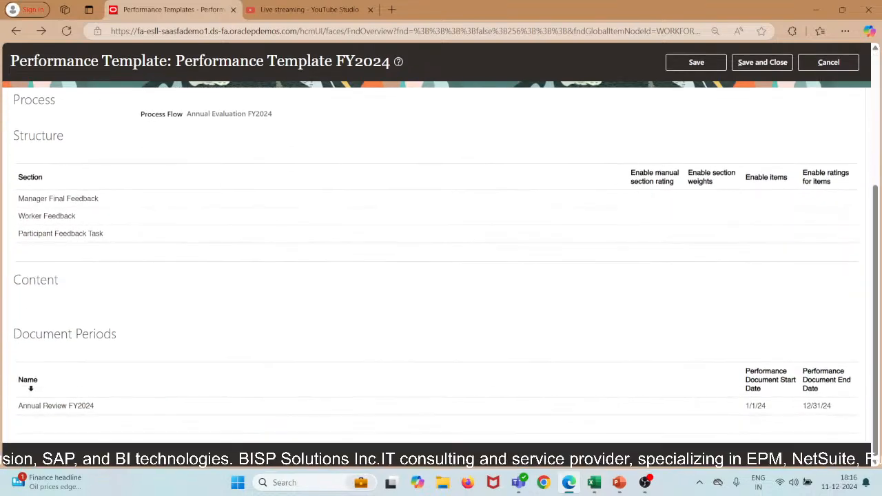
scroll(32, 392, "up", 4)
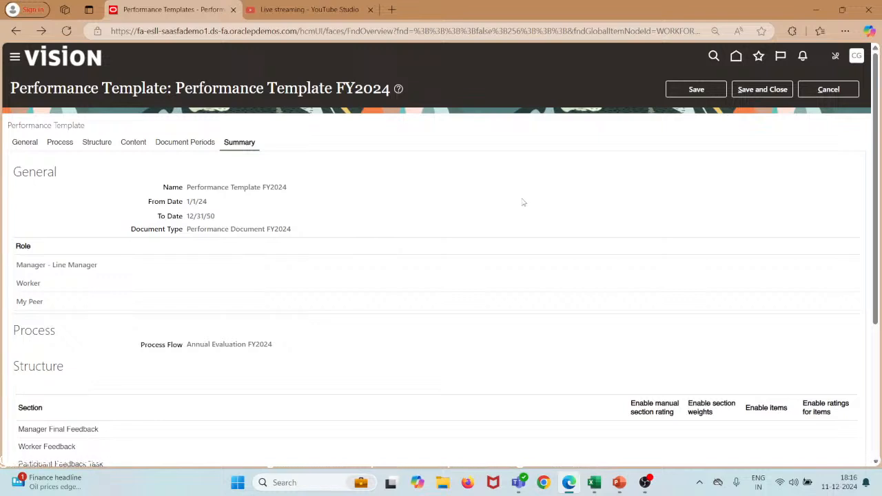
Save Performance Template FY2024, then save and close it, acknowledging both confirmations.
left_click(696, 91)
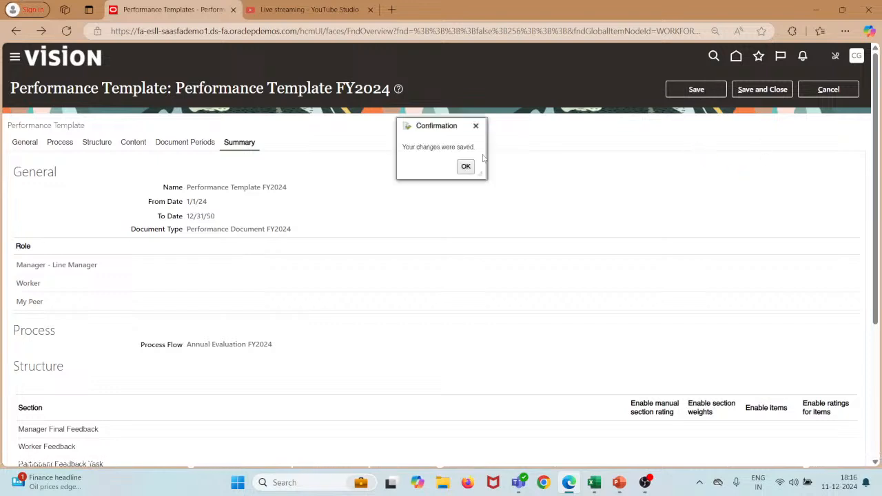
left_click(467, 166)
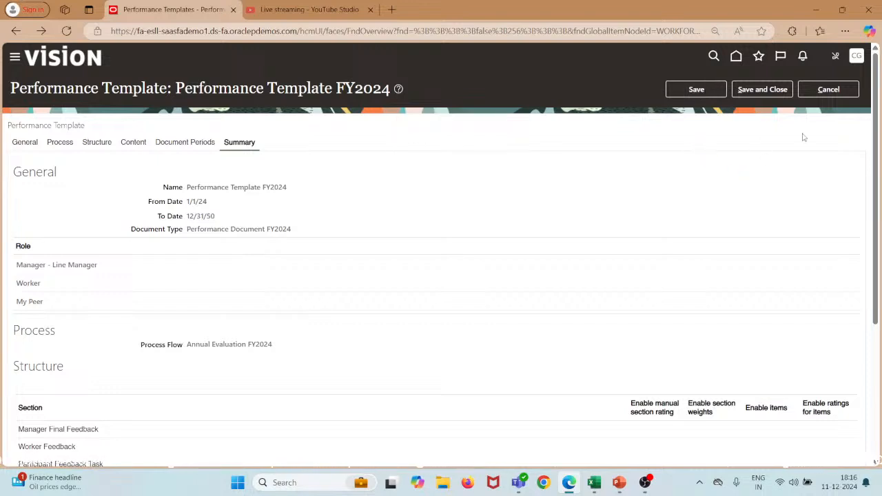
left_click(762, 90)
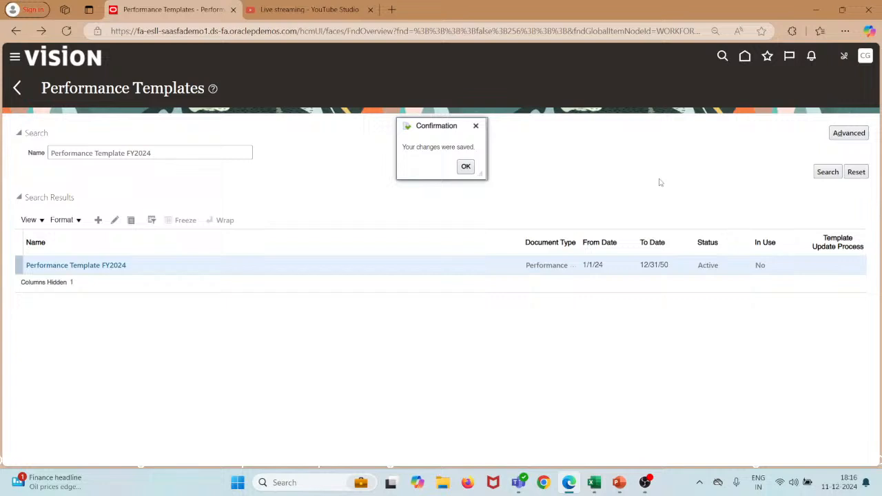
left_click(465, 168)
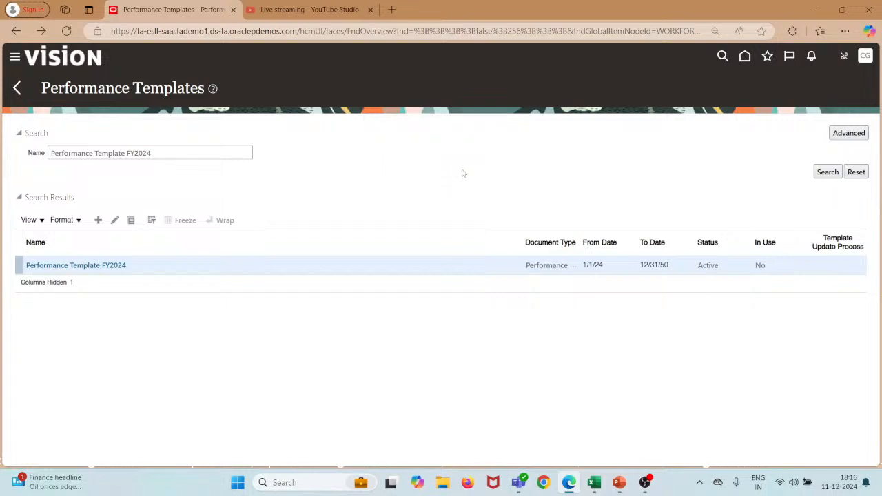
left_click(110, 266)
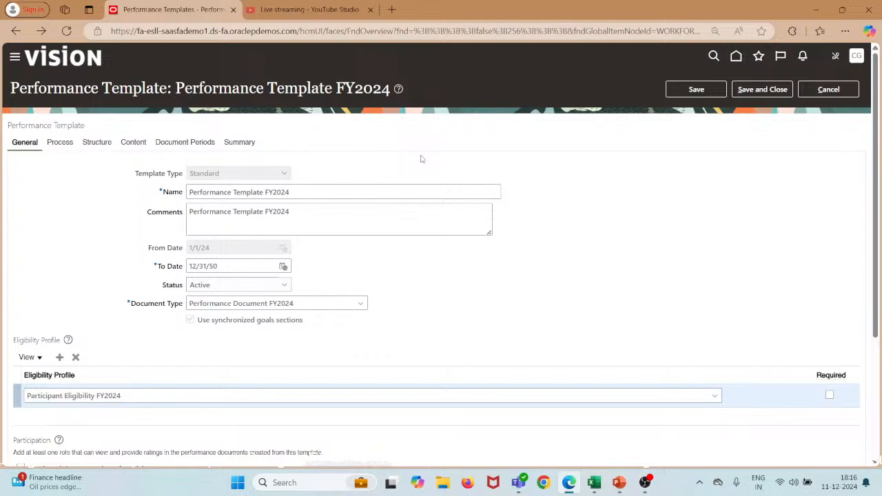
left_click(178, 142)
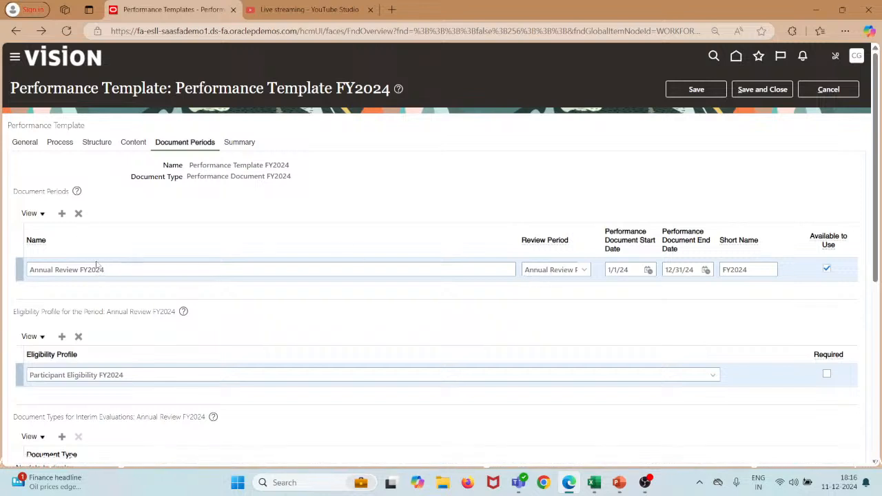
left_click_drag(107, 270, 17, 257)
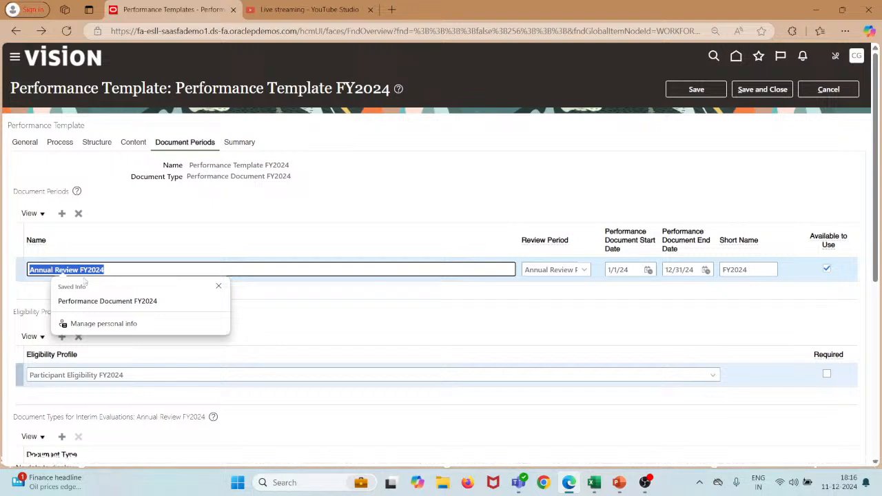
left_click(292, 204)
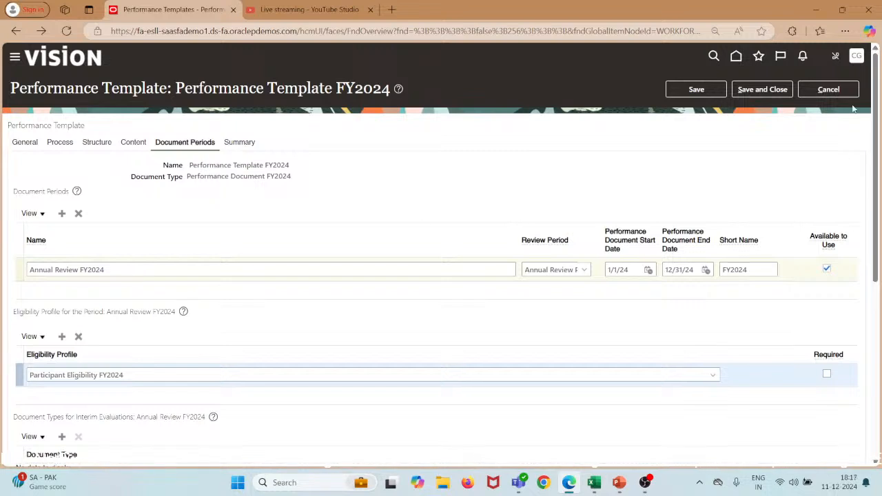
left_click(829, 90)
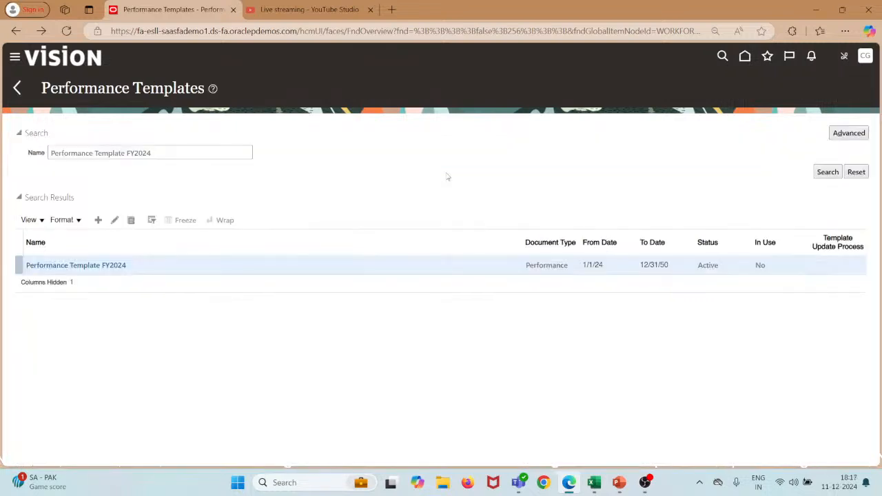
Return to the Performance task list, then show PowerPoint's Eligibility Batch Process slide.
left_click(18, 88)
scroll(371, 357, "down", 6)
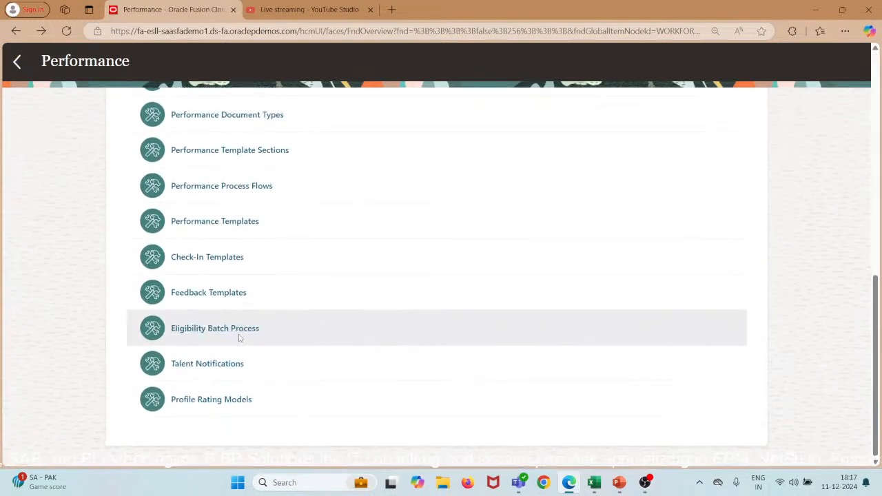
left_click(620, 483)
key("Right")
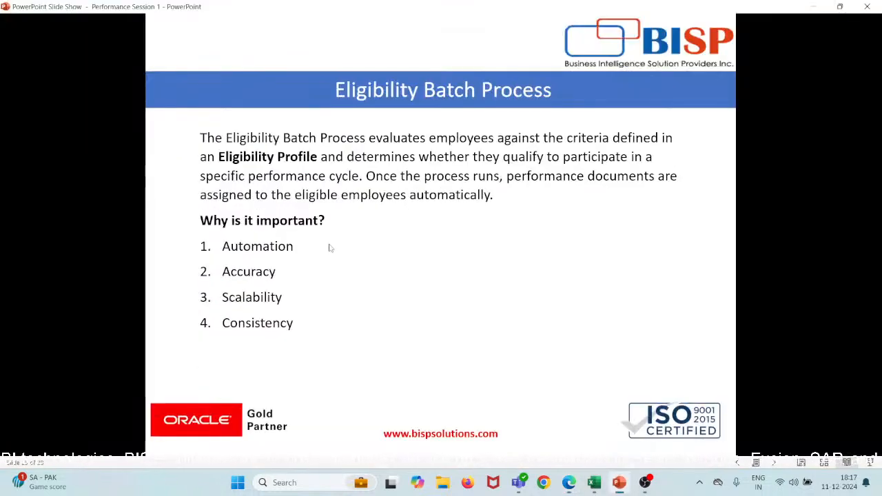
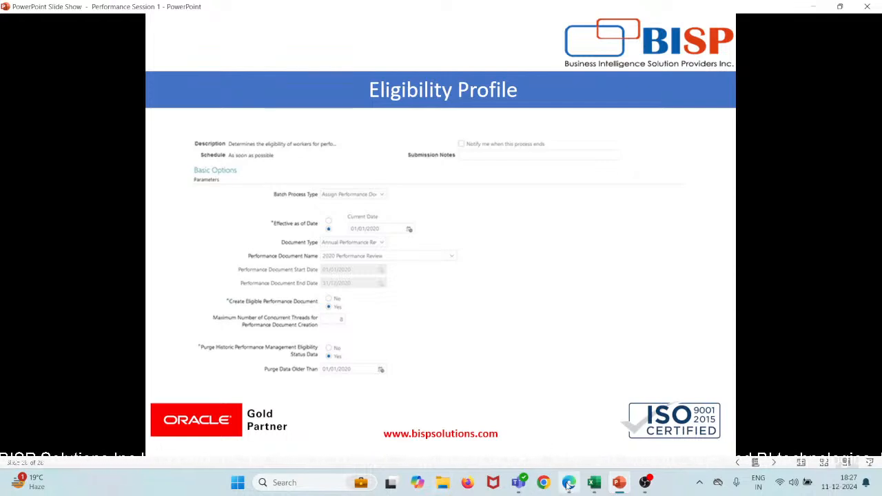
Back in Edge, open Performance Templates, then abandon a newly started template.
mouse_move(569, 483)
left_click(575, 446)
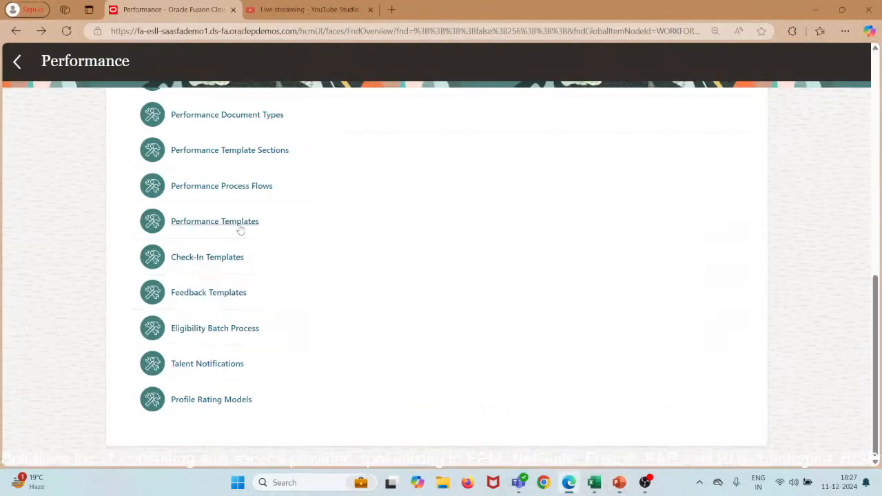
left_click(238, 224)
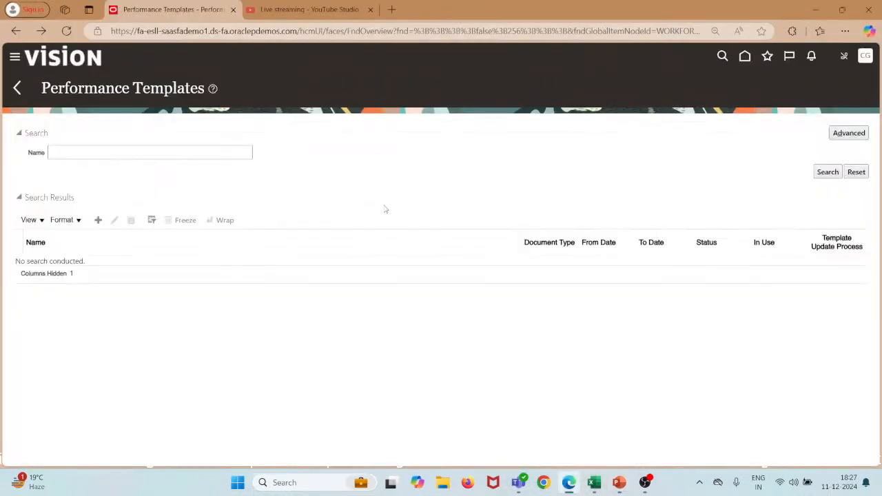
left_click(100, 220)
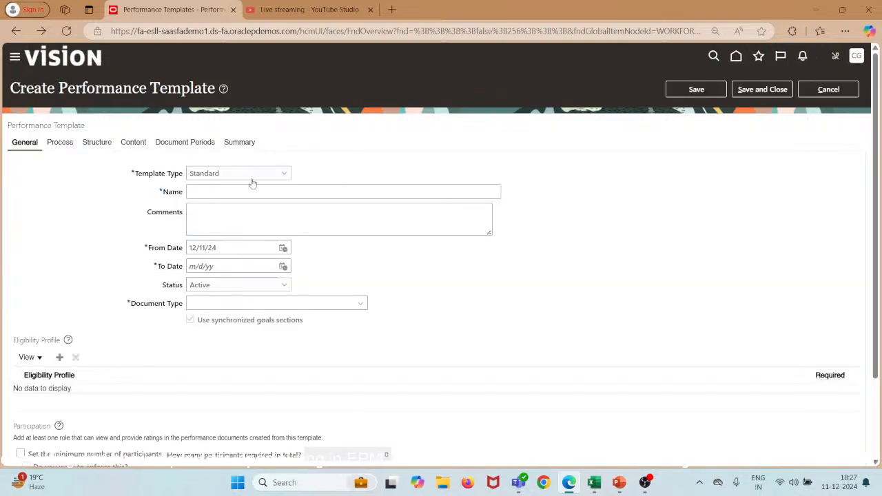
left_click(180, 142)
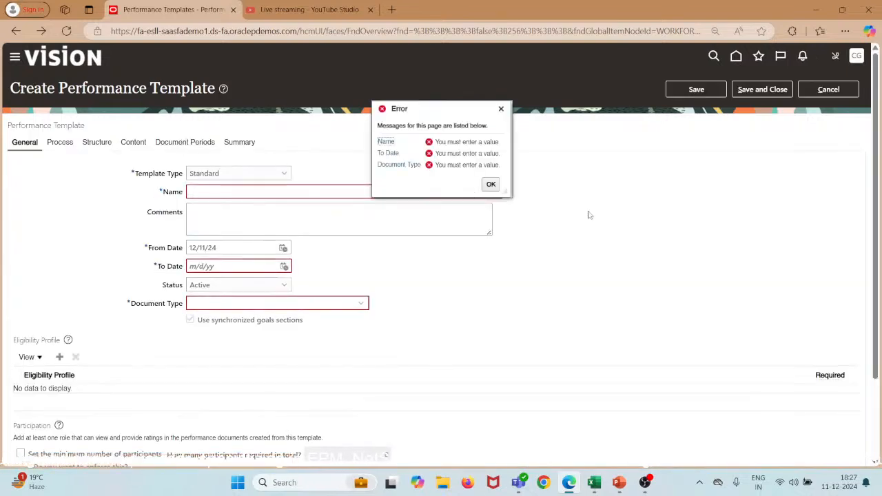
left_click(815, 93)
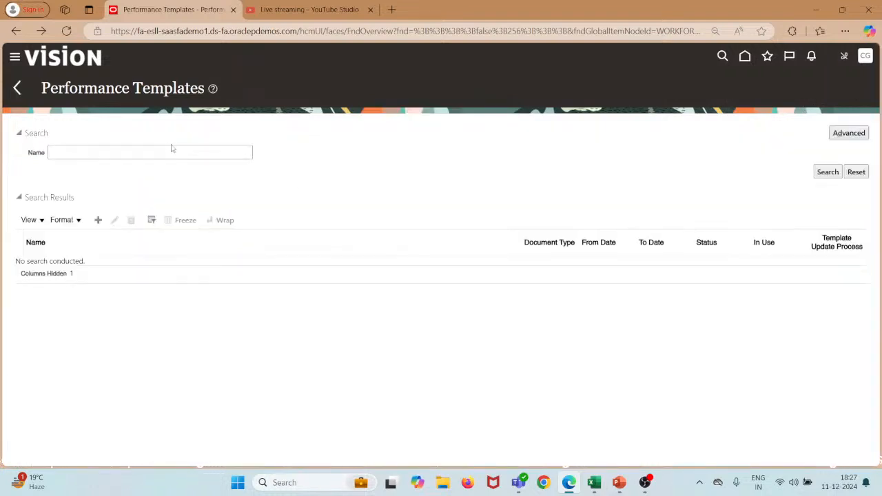
Search the performance templates by the name 'Performance Template FY2024'.
left_click(163, 154)
type("Perf")
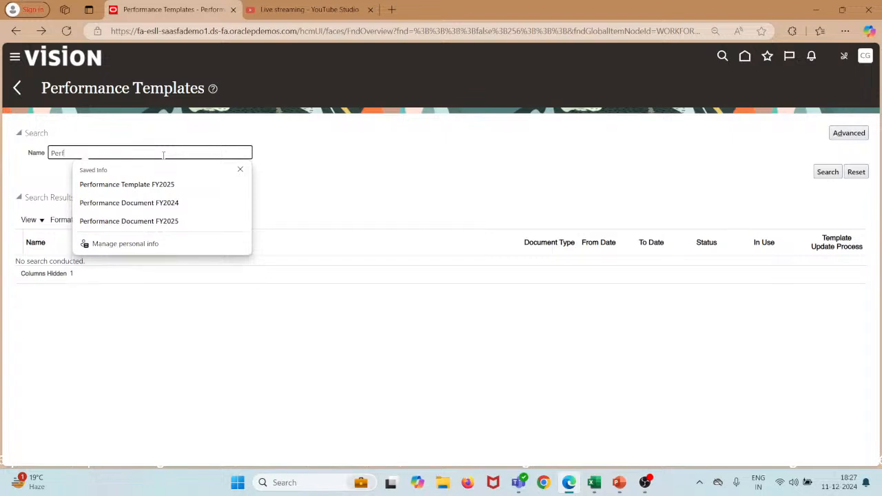
type("ormance")
key("Down")
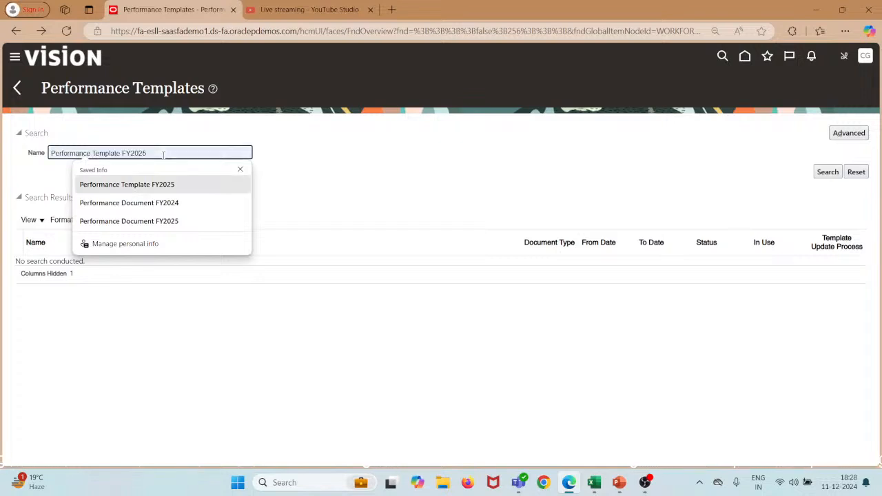
key("Up")
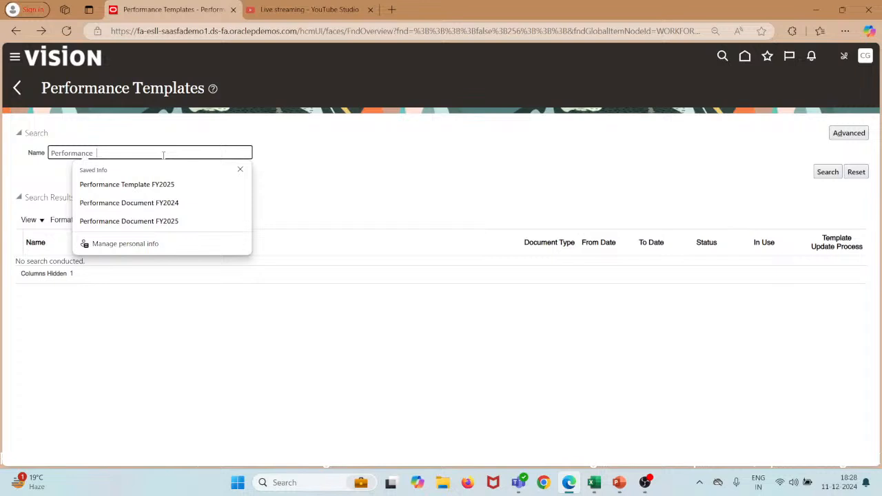
left_click(828, 171)
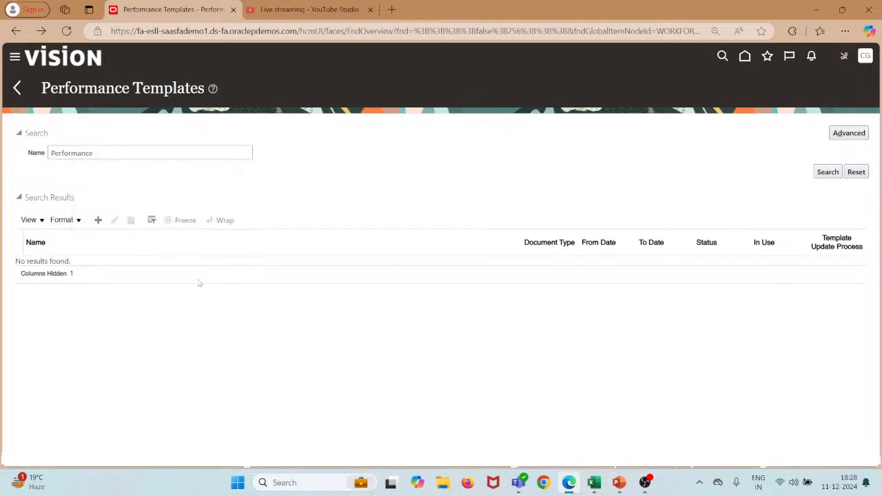
left_click(106, 153)
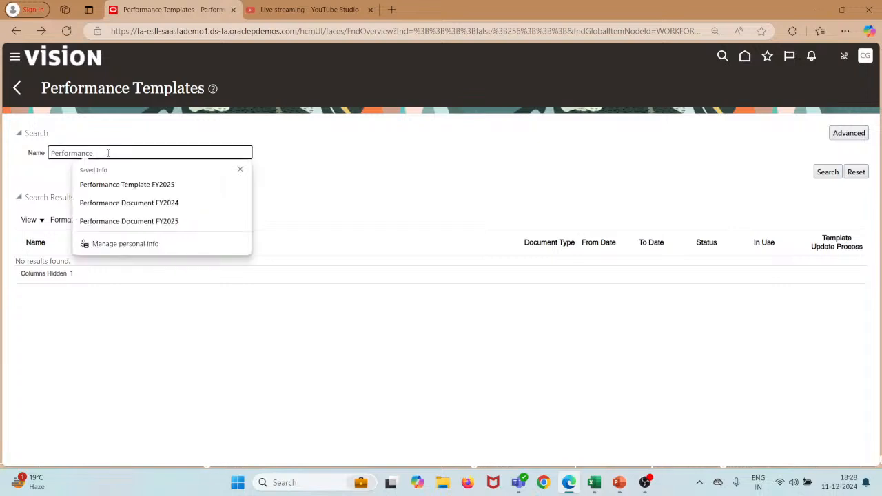
type("Template ")
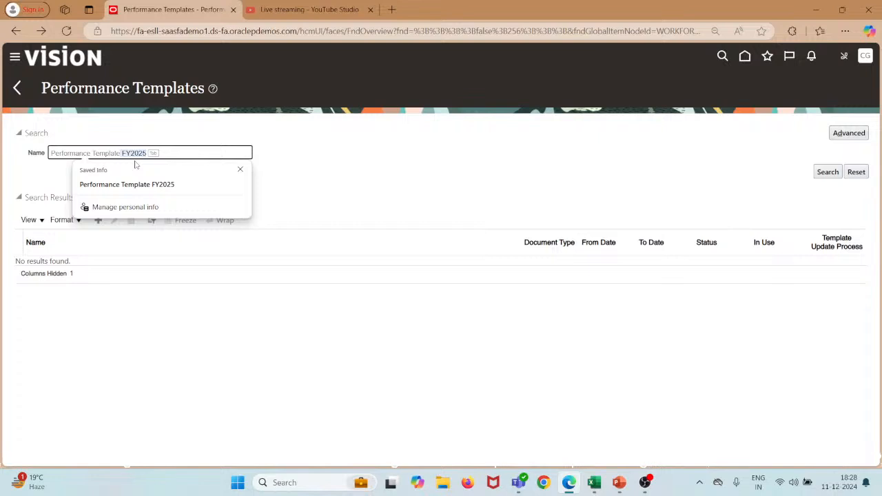
type("FY2024")
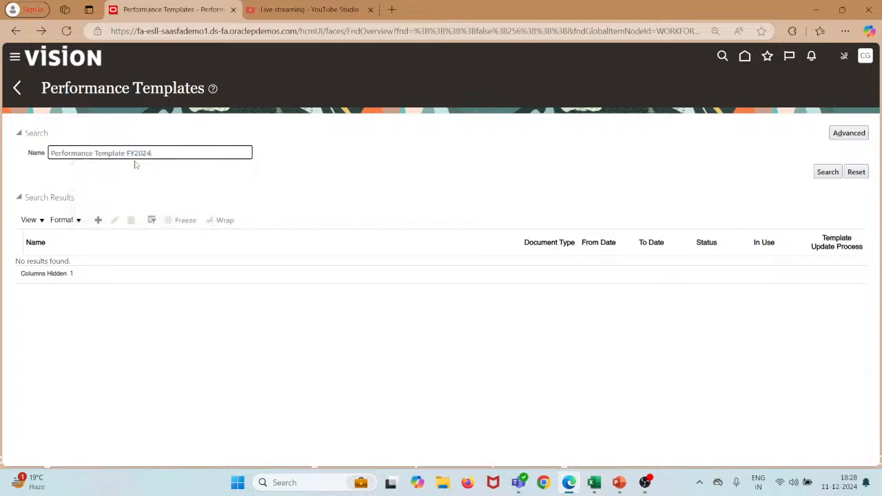
left_click(827, 172)
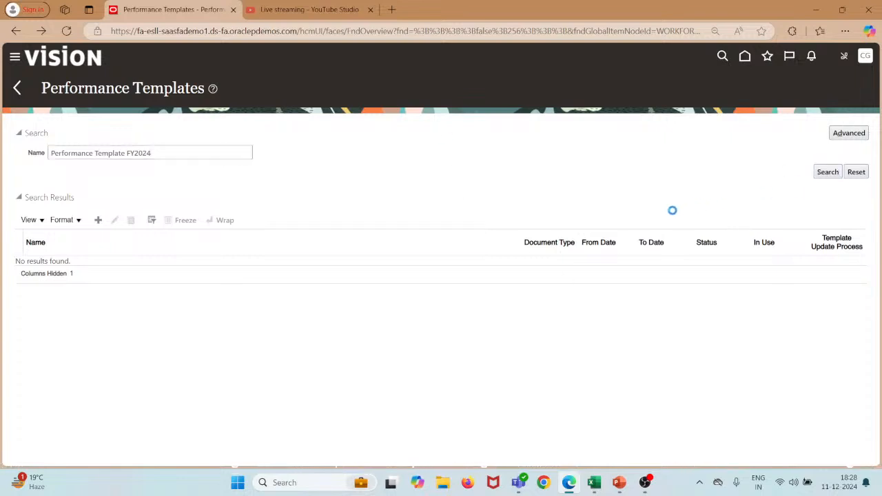
Open Performance Template FY2024 to check its Annual Review FY2024 document period, then cancel out.
left_click(103, 266)
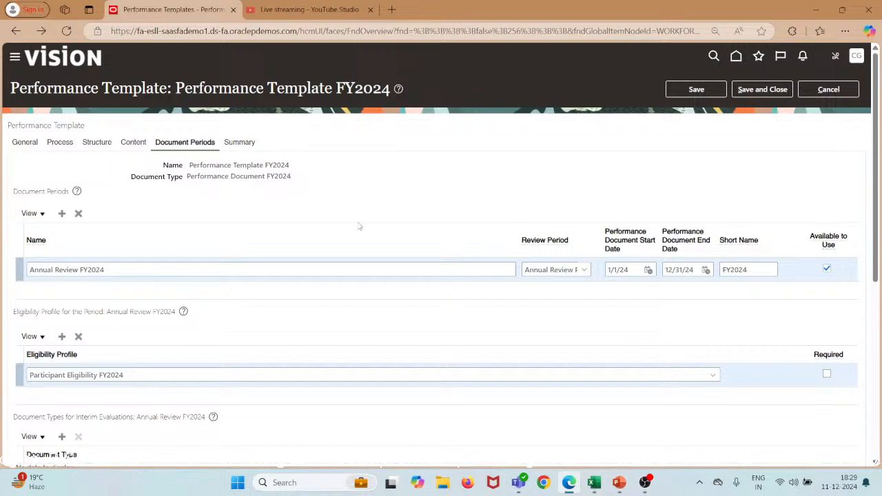
left_click(830, 91)
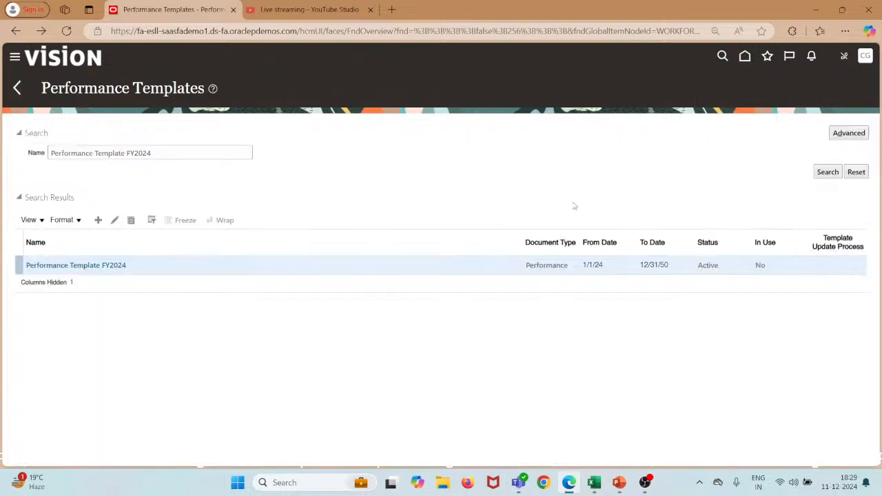
From the Performance work area, open the Eligibility Batch Process task and list its batch process types.
left_click(18, 88)
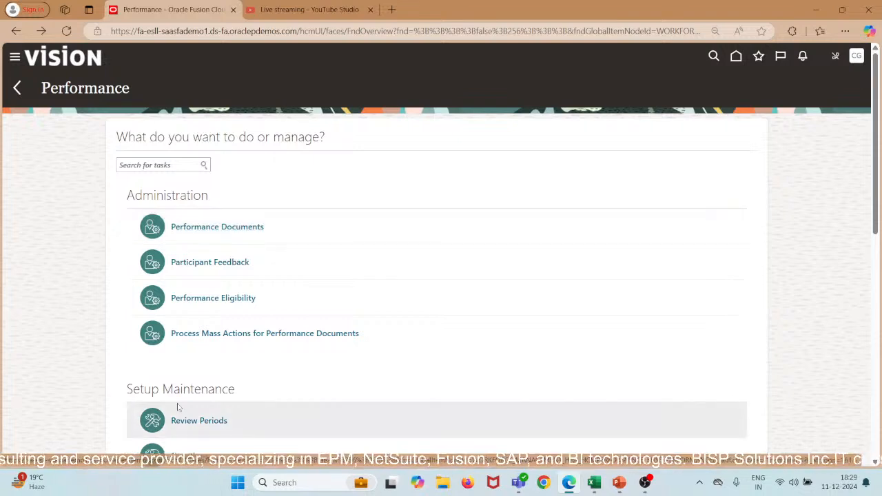
scroll(178, 408, "down", 1)
scroll(178, 408, "down", 4)
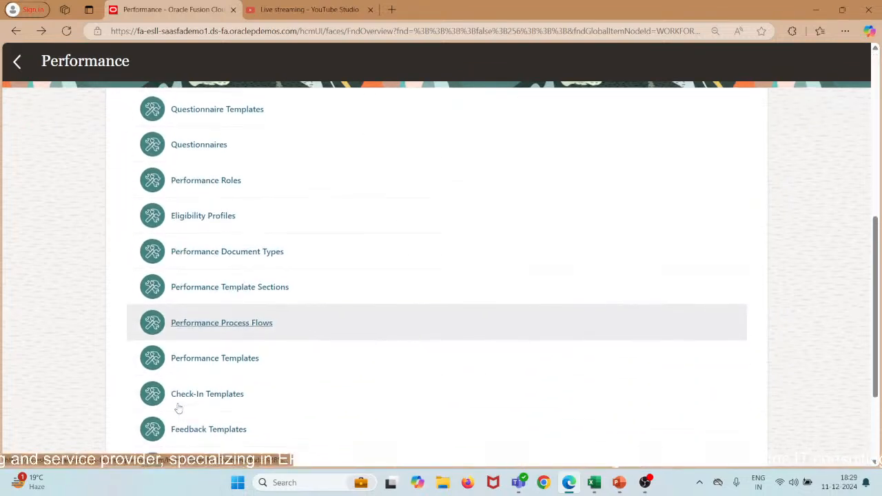
scroll(178, 408, "down", 1)
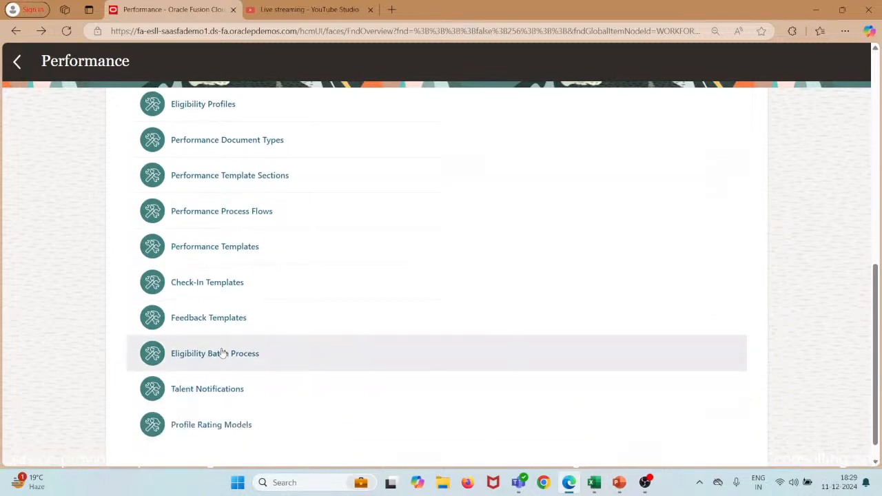
left_click(221, 355)
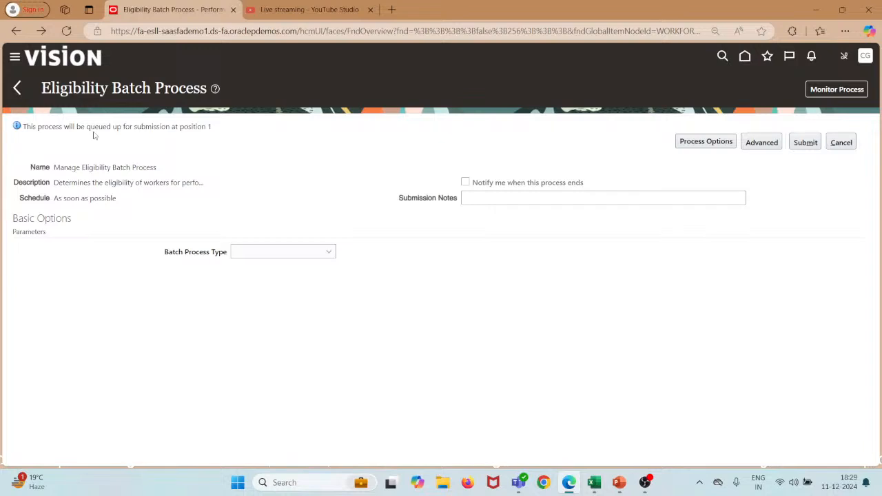
left_click(17, 88)
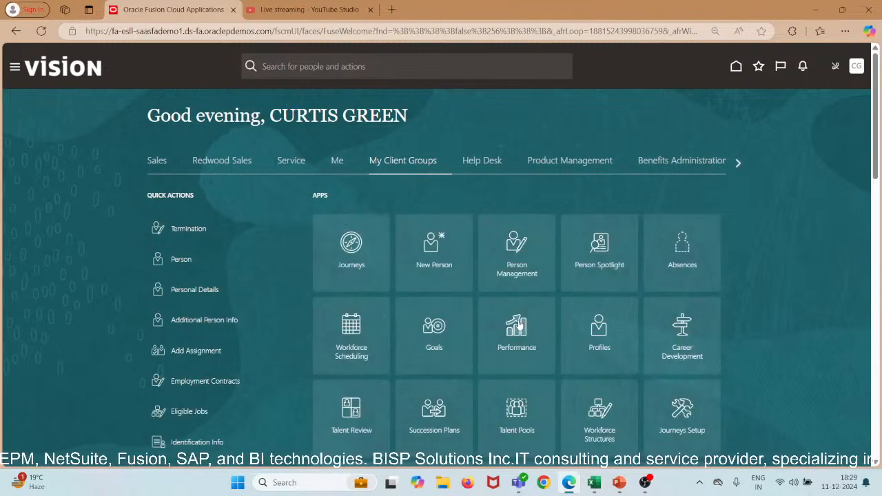
left_click(519, 326)
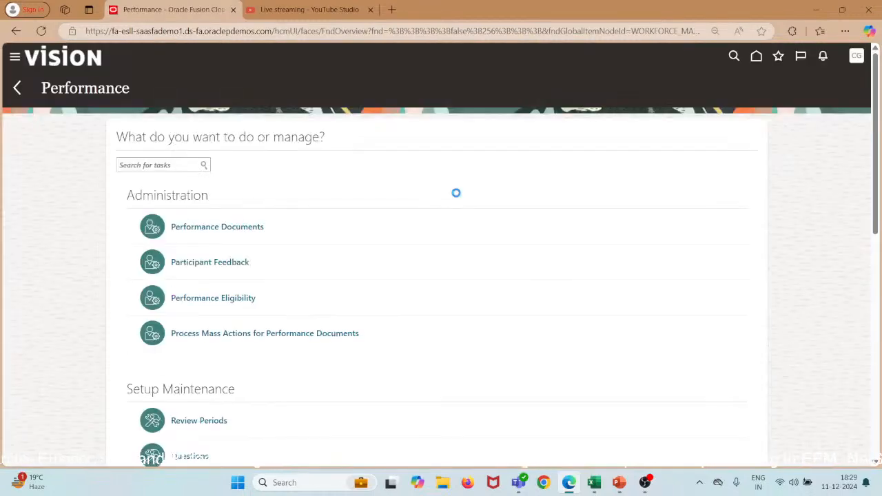
scroll(456, 197, "down", 6)
scroll(456, 197, "up", 4)
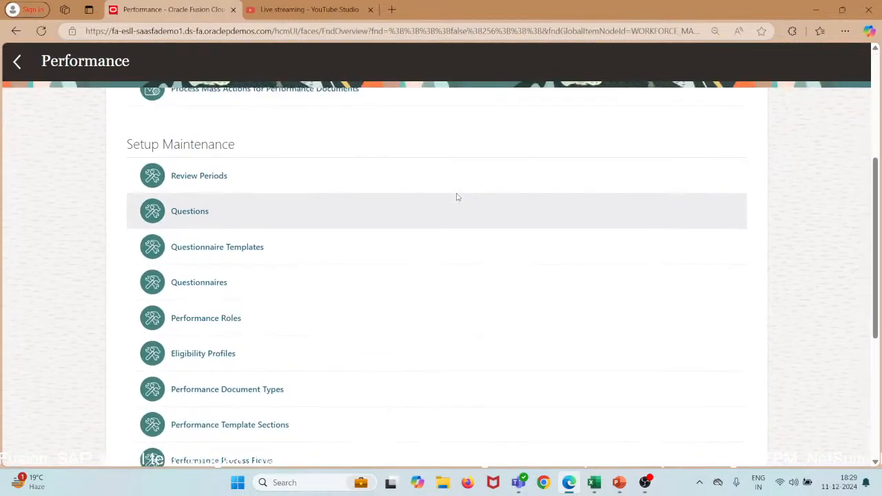
scroll(285, 227, "down", 3)
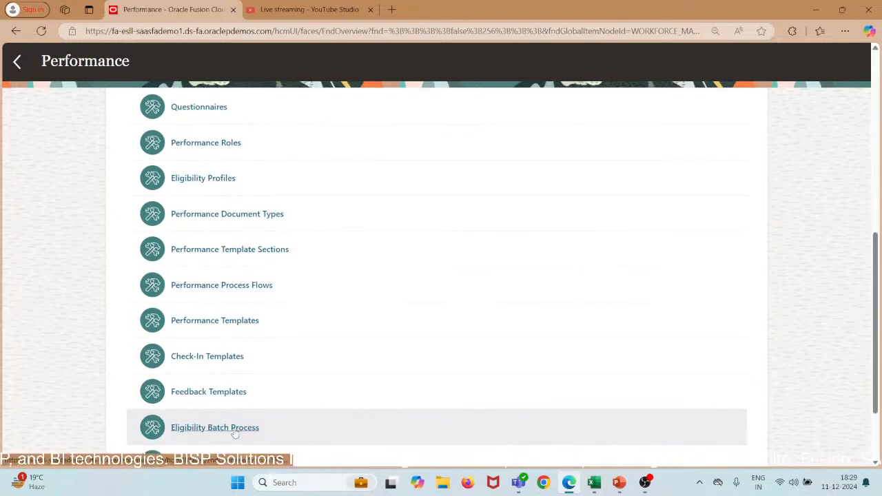
left_click(232, 428)
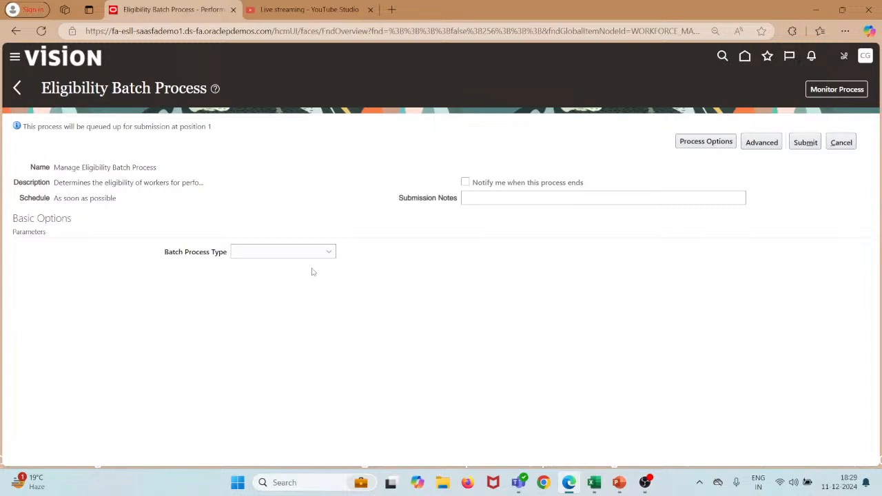
left_click(316, 255)
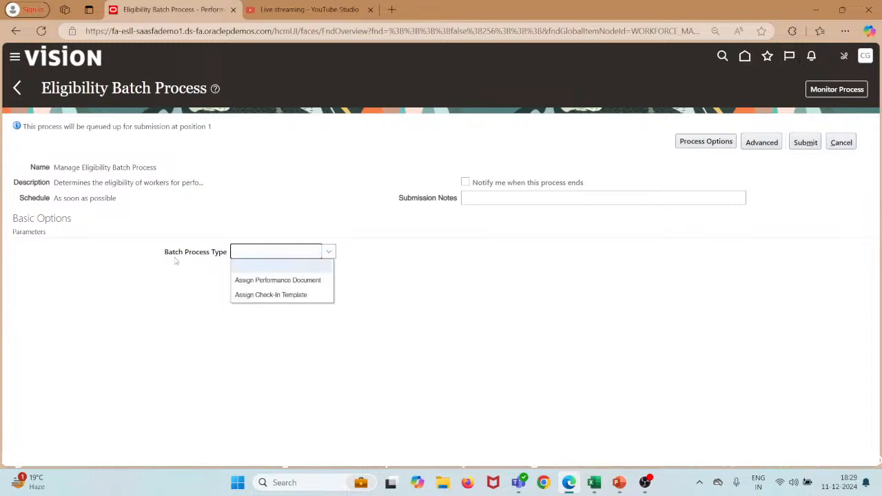
Set the batch process type to Assign Performance Document, effective as of 1/1/24.
left_click(263, 288)
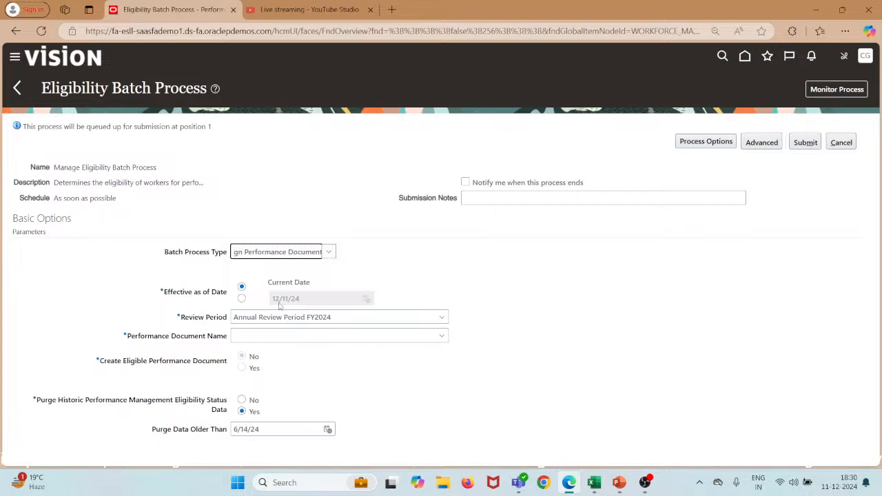
left_click(242, 298)
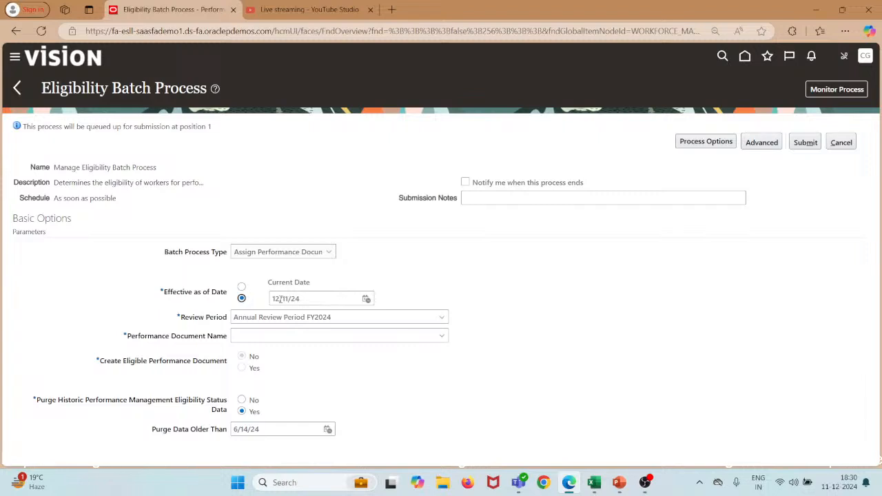
left_click(280, 298)
key("BackSpace")
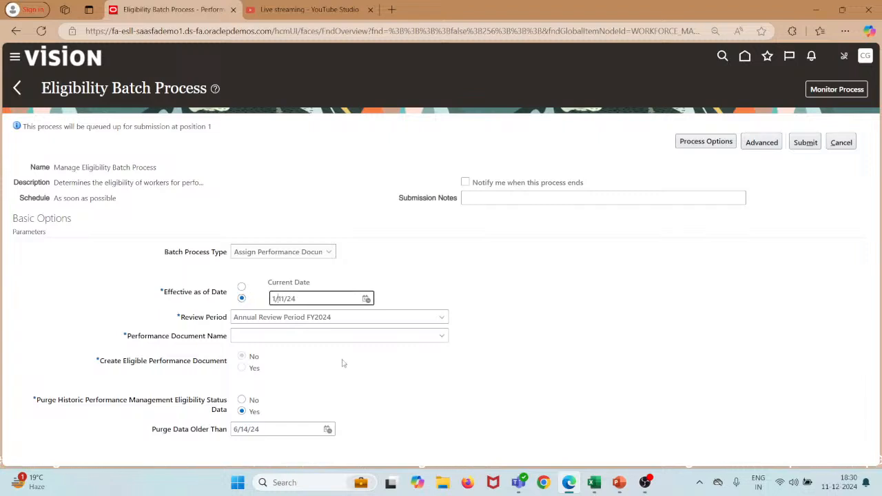
key("BackSpace")
left_click(400, 304)
Choose review period Annual Review Period FY2024 and performance document Annual Review FY2024.
left_click(443, 317)
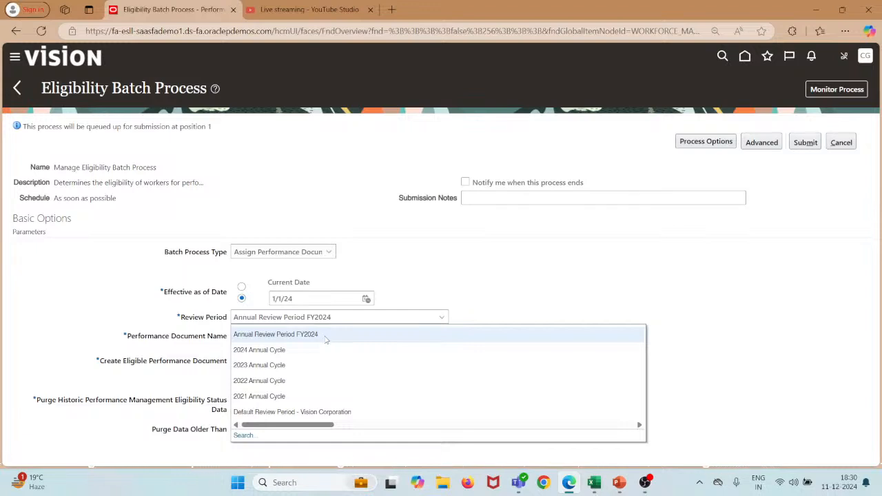
left_click(293, 332)
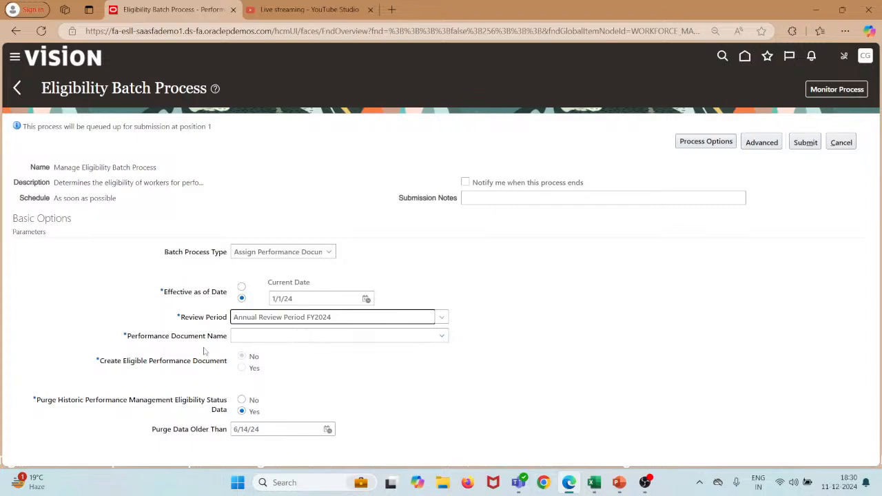
left_click(444, 336)
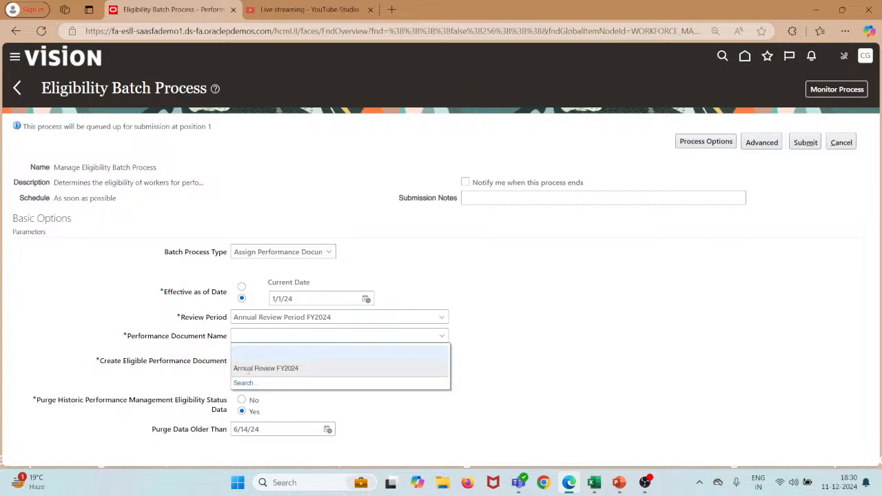
left_click(251, 369)
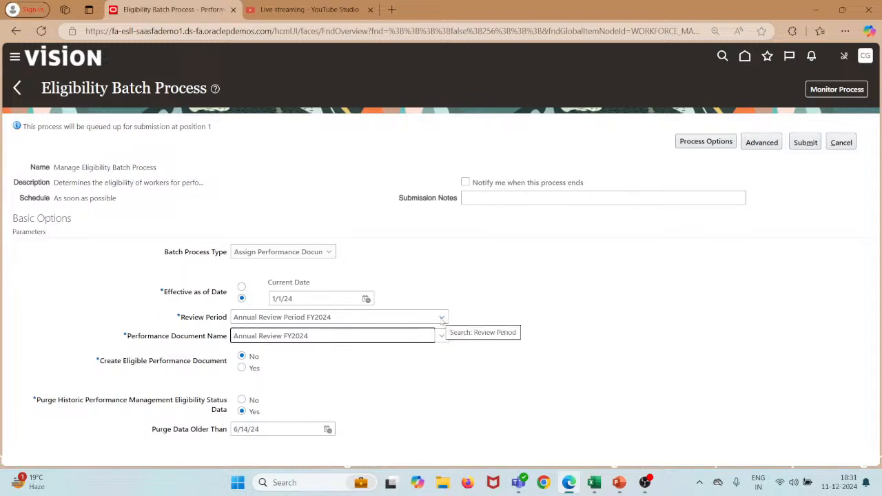
left_click(442, 318)
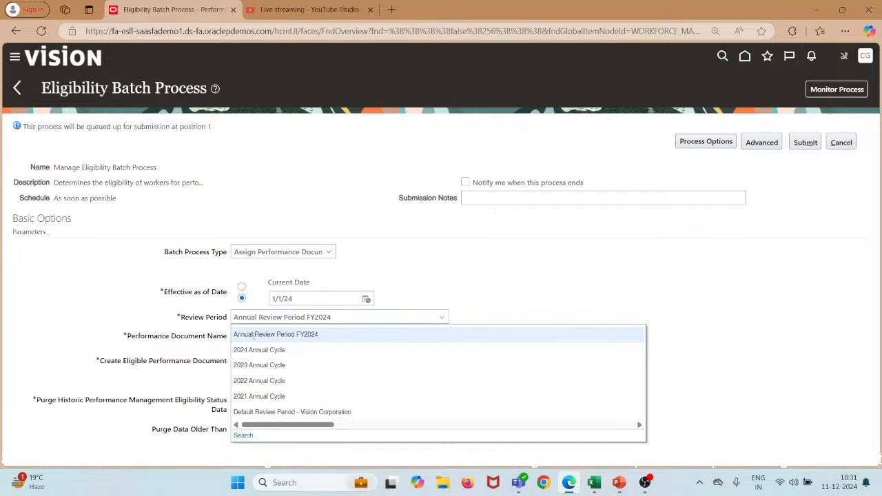
left_click(254, 335)
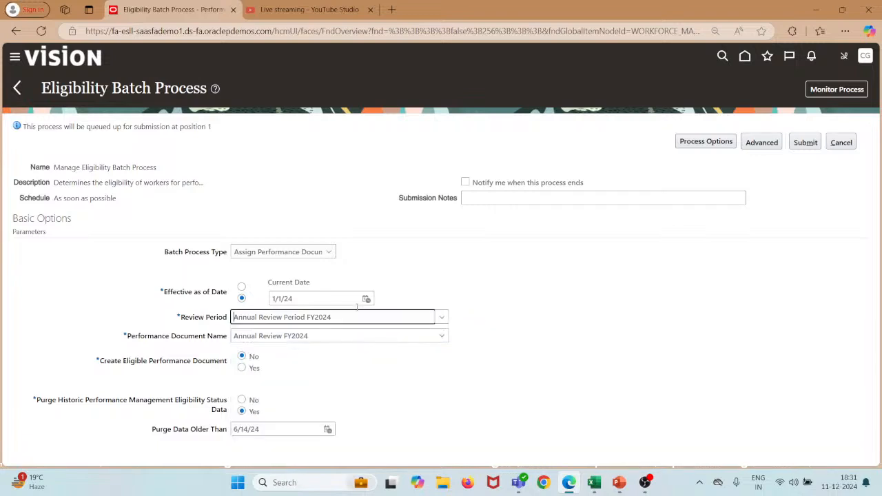
left_click(442, 318)
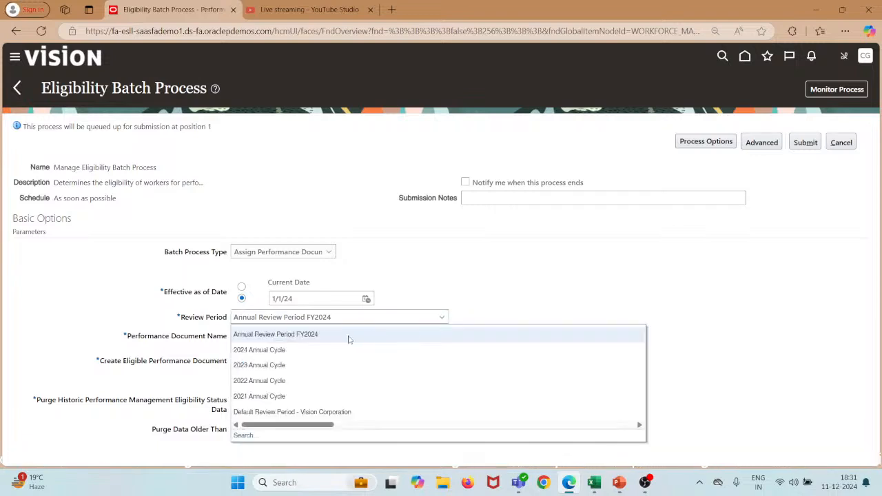
mouse_move(594, 484)
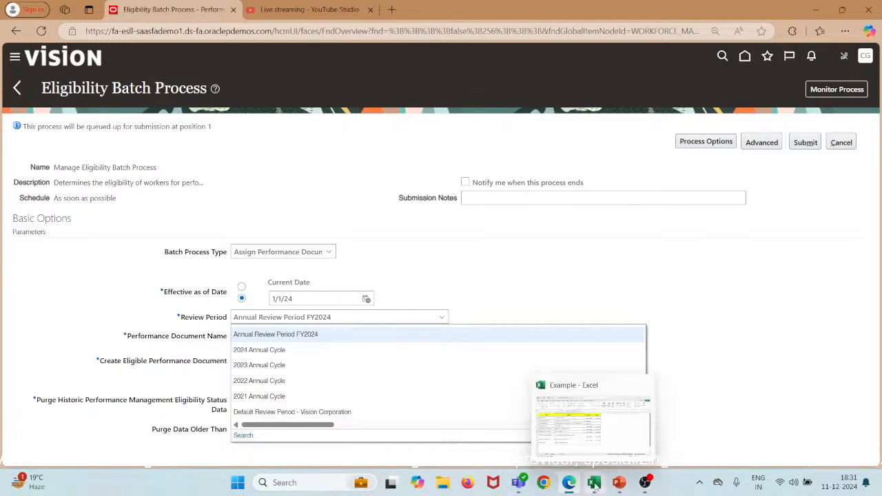
left_click(594, 484)
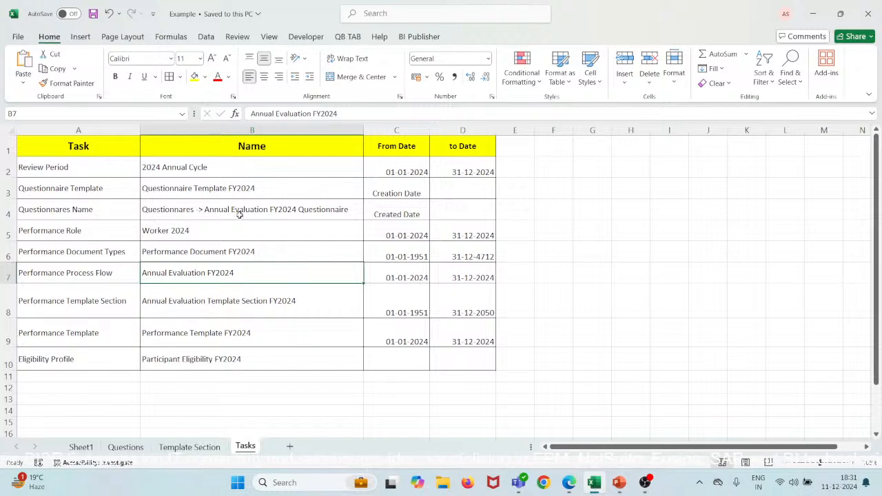
left_click(817, 17)
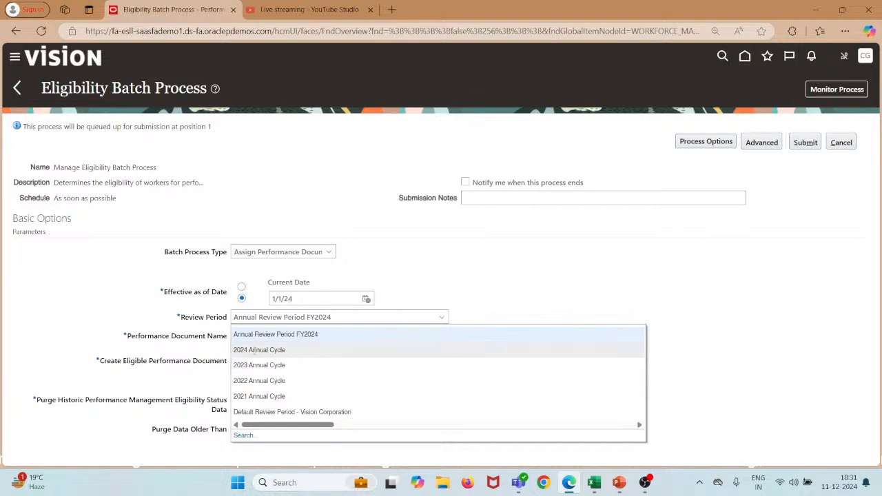
Select Annual Review FY2024, enable Create Eligible Performance Document, and submit the batch.
left_click(320, 335)
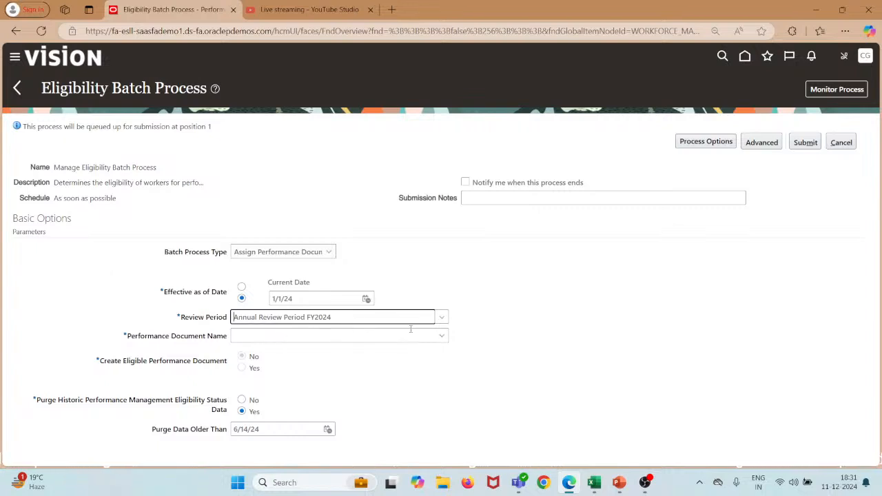
left_click(445, 337)
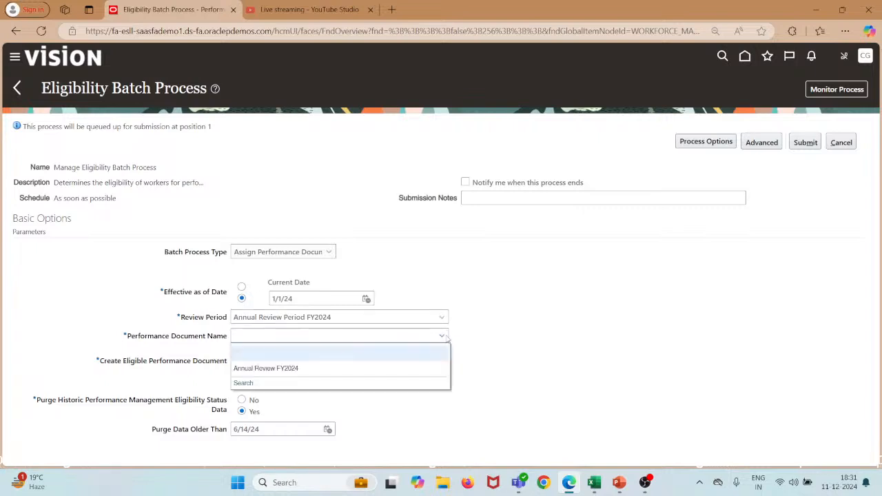
left_click(323, 376)
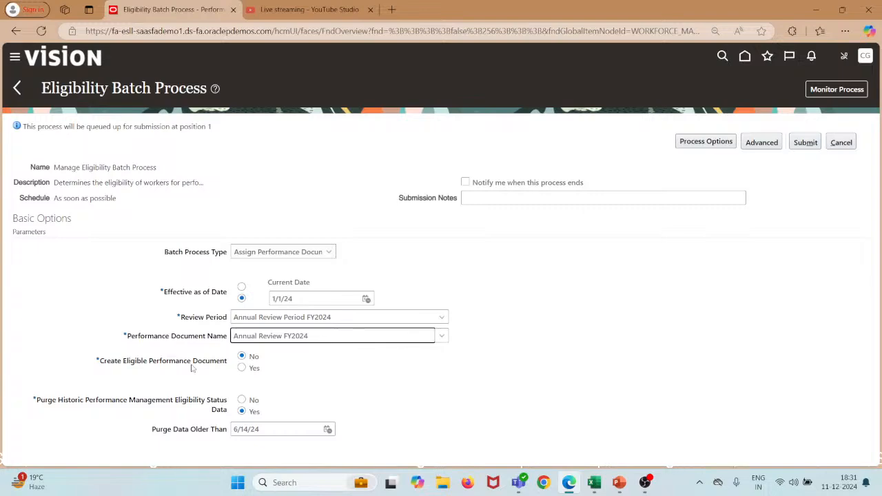
left_click(242, 368)
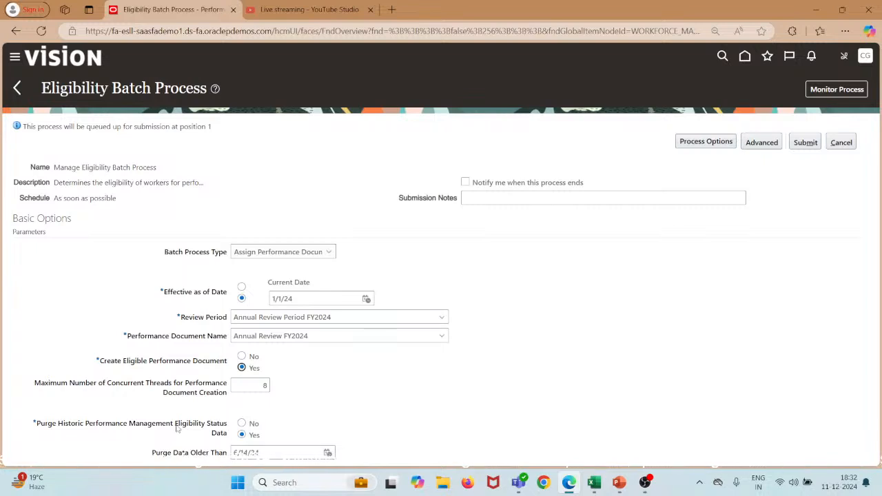
left_click(806, 142)
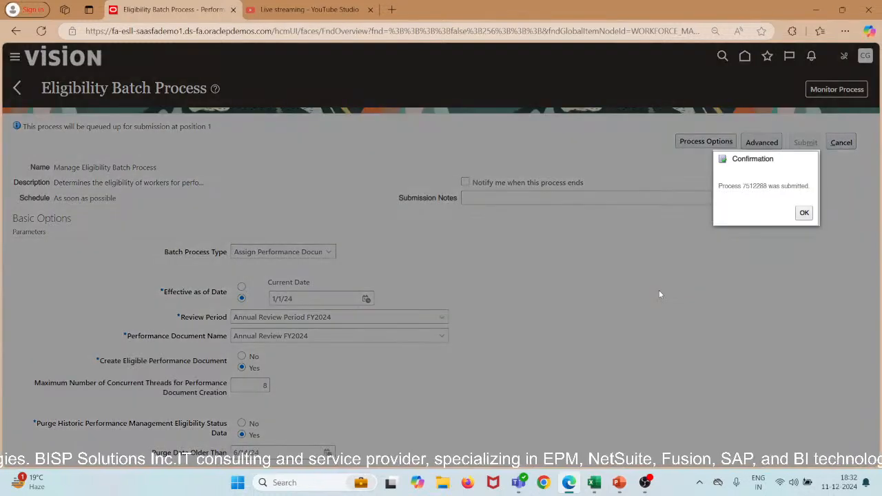
Dismiss the confirmation for process 7512288 and open Monitor Process to view scheduled processes.
left_click(803, 213)
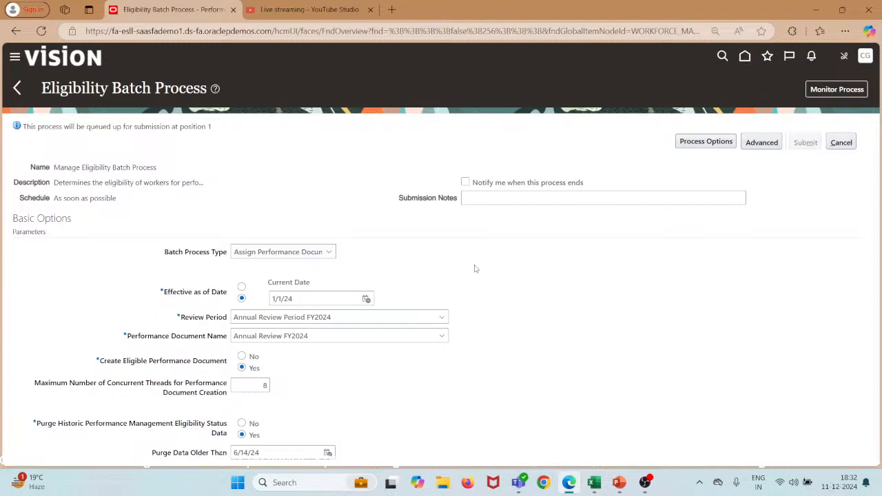
scroll(475, 269, "down", 1)
scroll(475, 269, "up", 1)
left_click(824, 92)
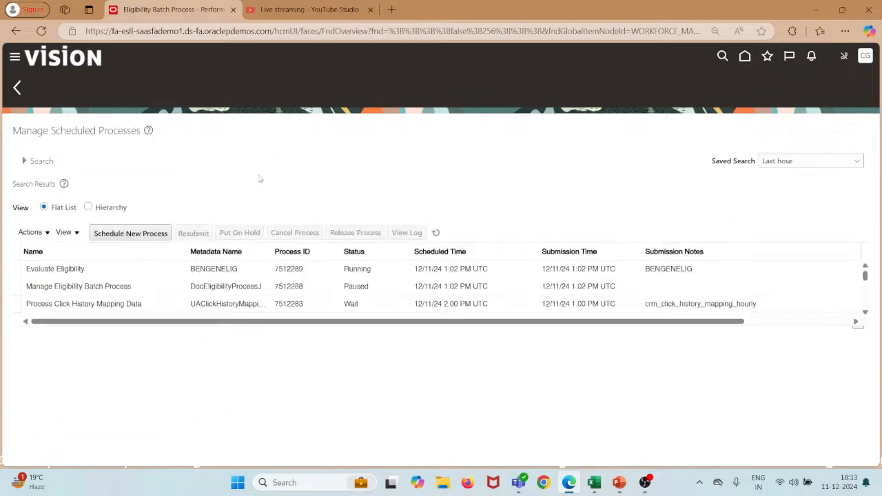
Select the Evaluate Eligibility process, enlarge the results table, and refresh repeatedly to track statuses.
left_click(96, 271)
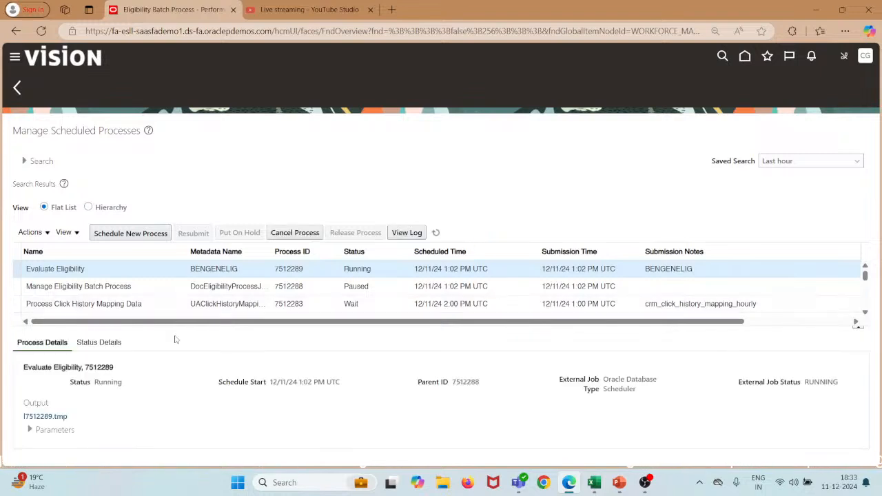
left_click(436, 233)
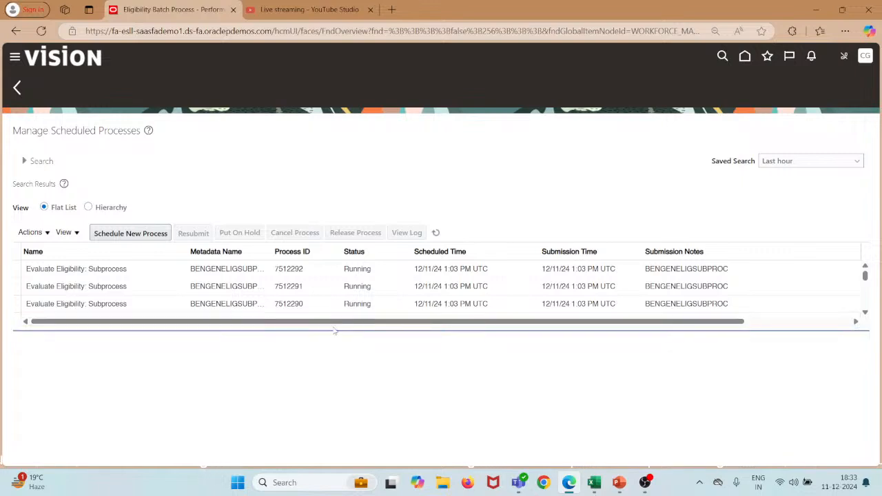
left_click_drag(336, 329, 336, 369)
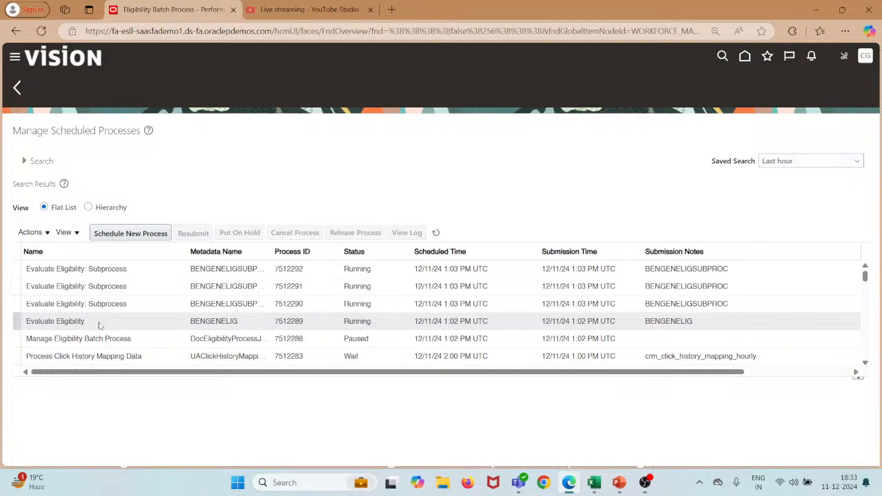
left_click(435, 233)
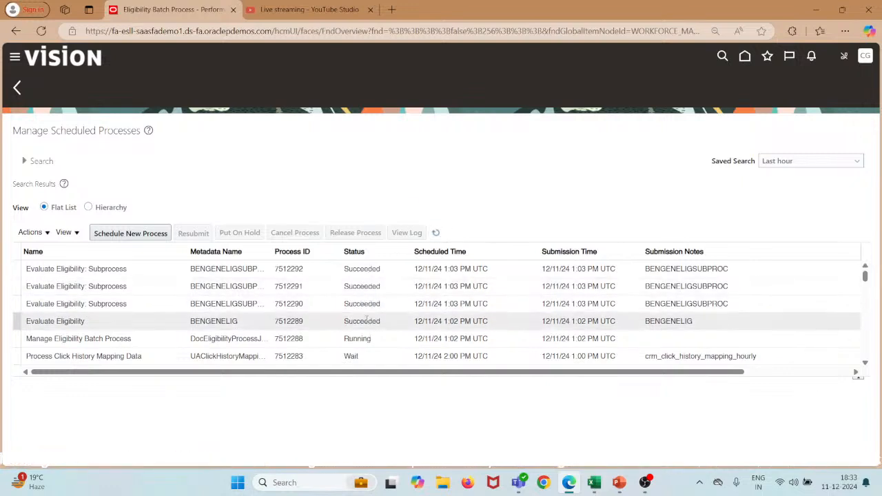
left_click(436, 233)
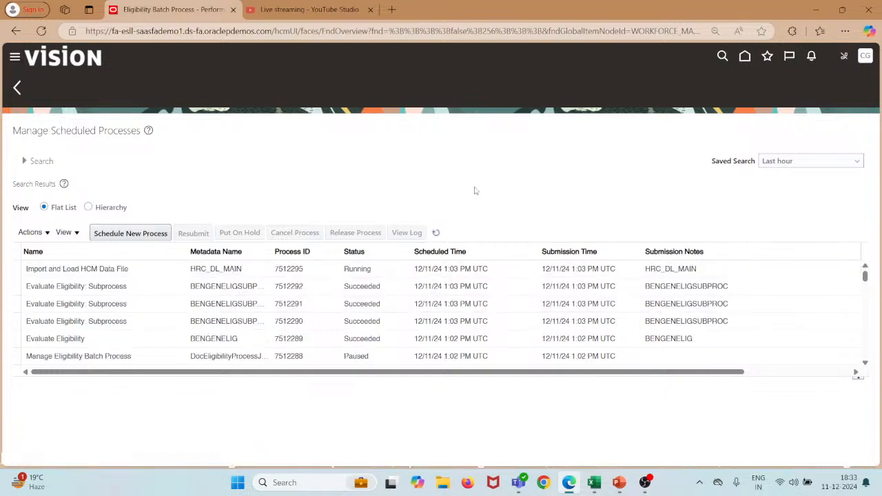
left_click(435, 233)
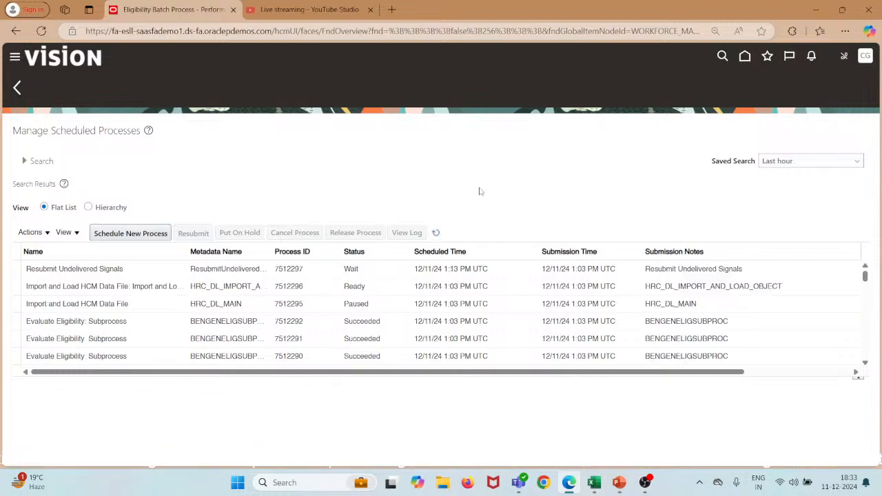
left_click(436, 233)
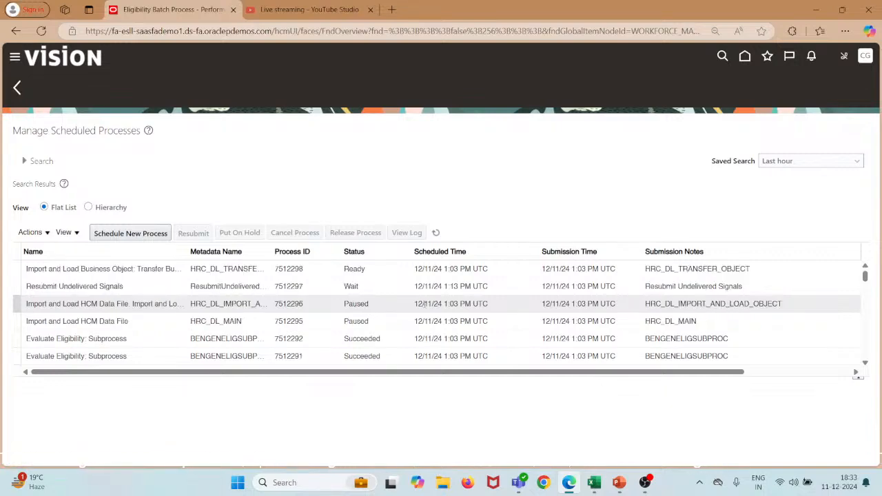
left_click(437, 233)
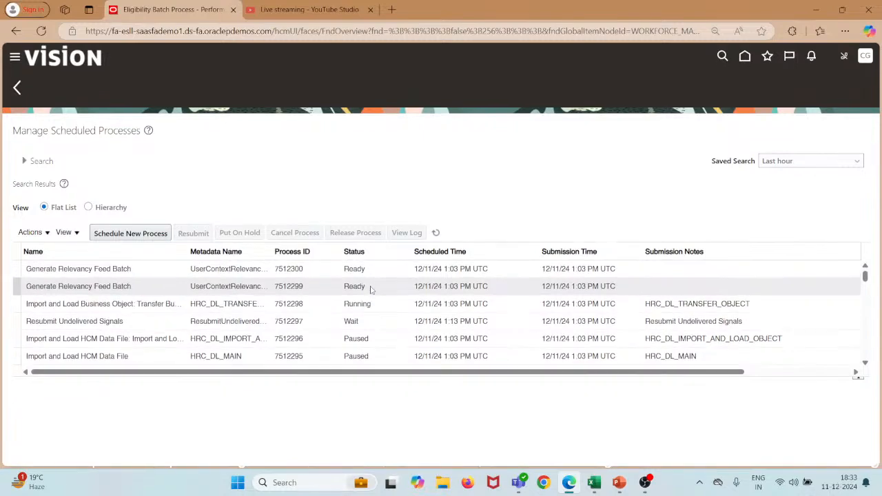
left_click(437, 233)
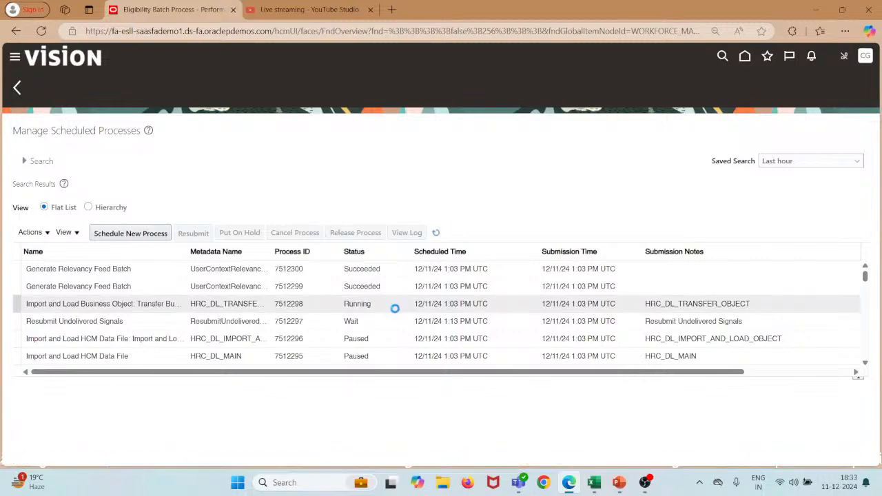
Scroll through the refreshed process list to review the latest job statuses.
scroll(395, 310, "down", 3)
scroll(395, 312, "down", 3)
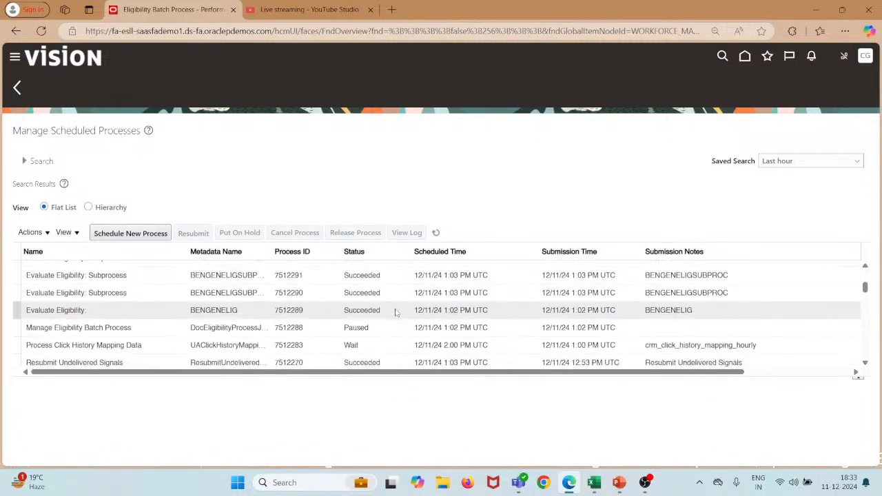
scroll(395, 312, "down", 1)
scroll(395, 312, "up", 3)
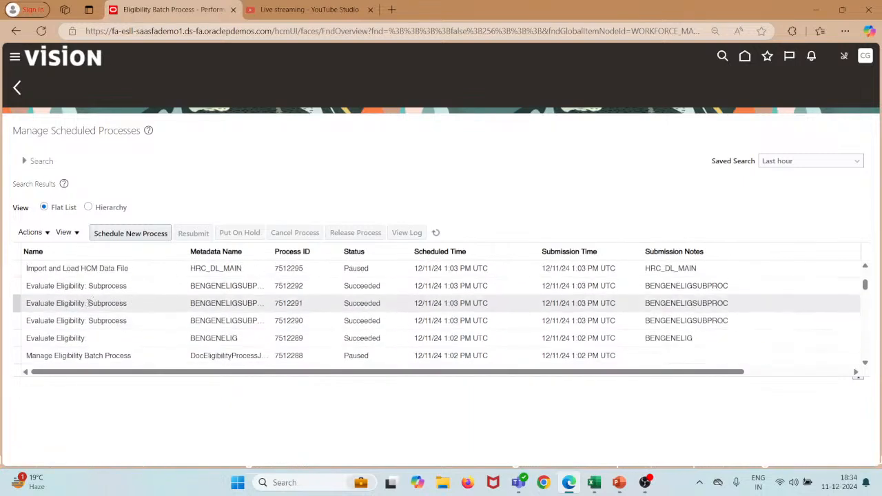
scroll(103, 334, "down", 3)
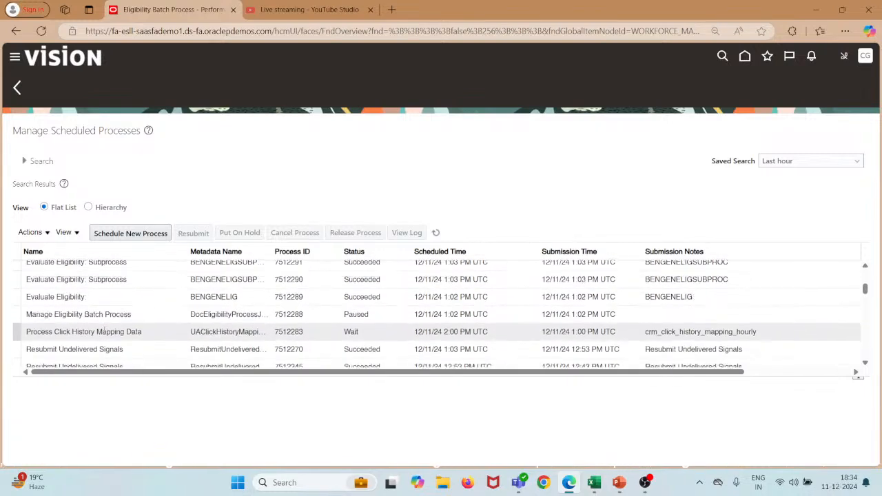
scroll(104, 331, "down", 3)
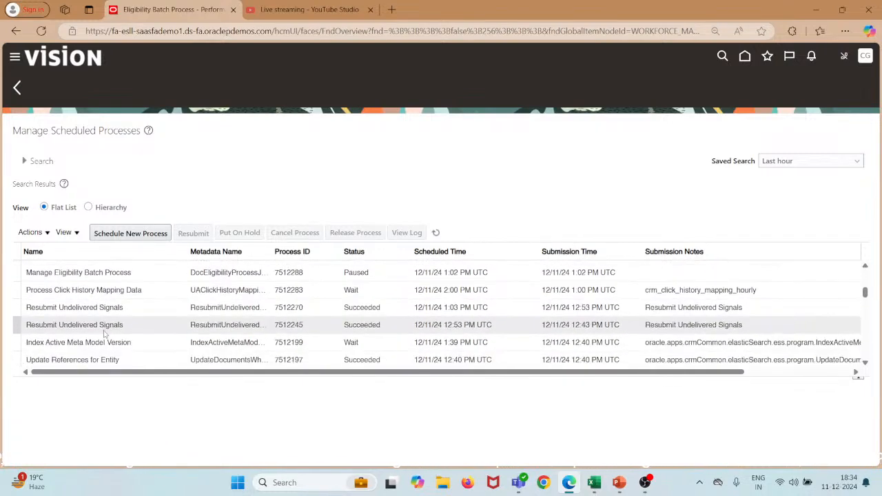
scroll(104, 334, "up", 2)
scroll(103, 333, "down", 3)
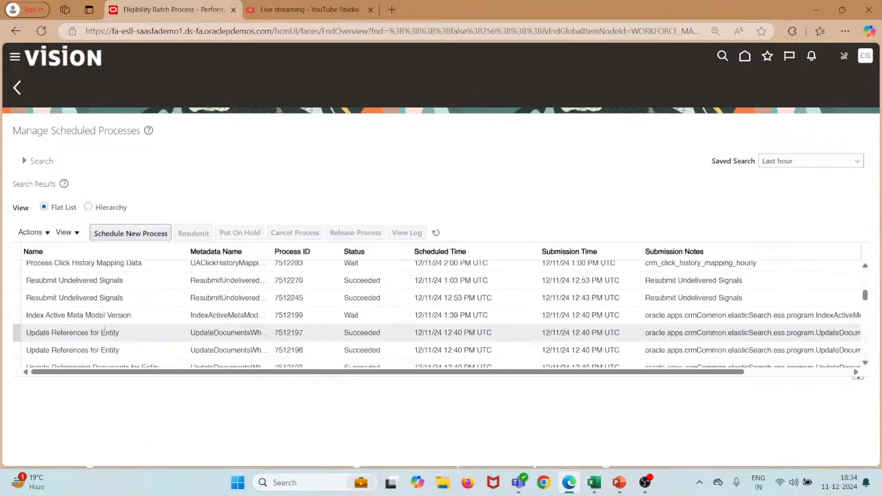
scroll(103, 333, "down", 4)
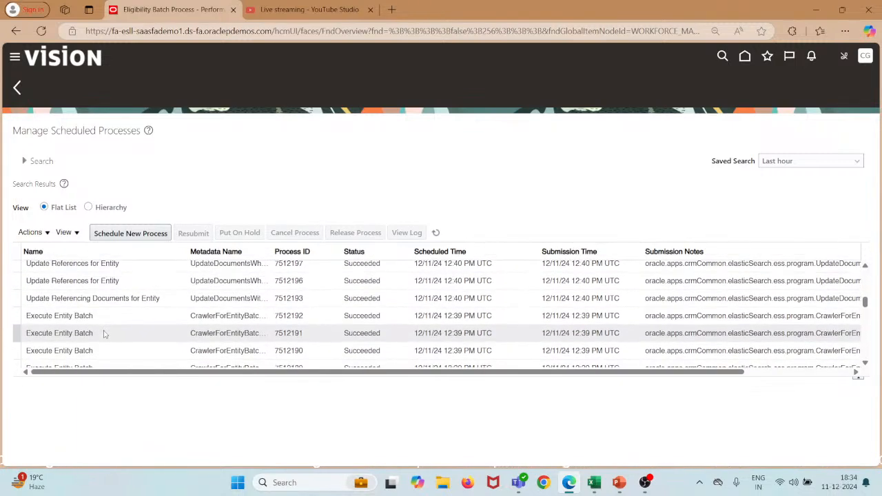
scroll(104, 334, "up", 10)
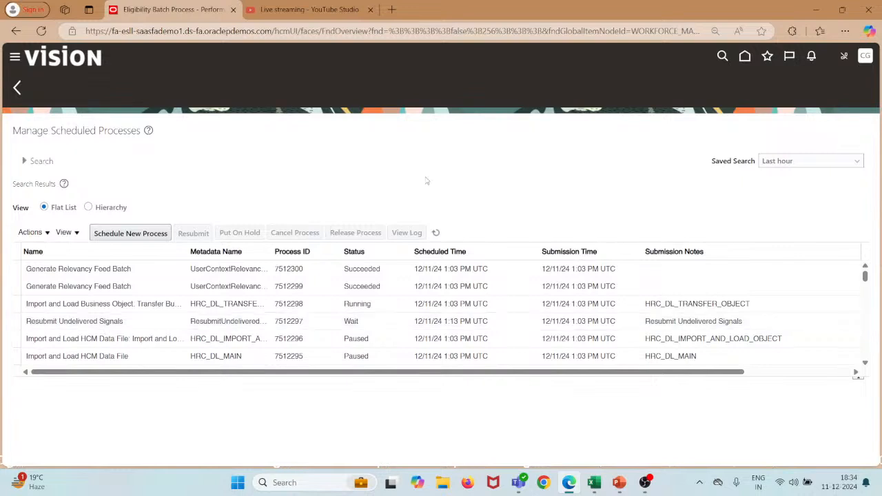
Refresh until the Import Business Object subprocesses show Succeeded, then scroll the results.
left_click(436, 232)
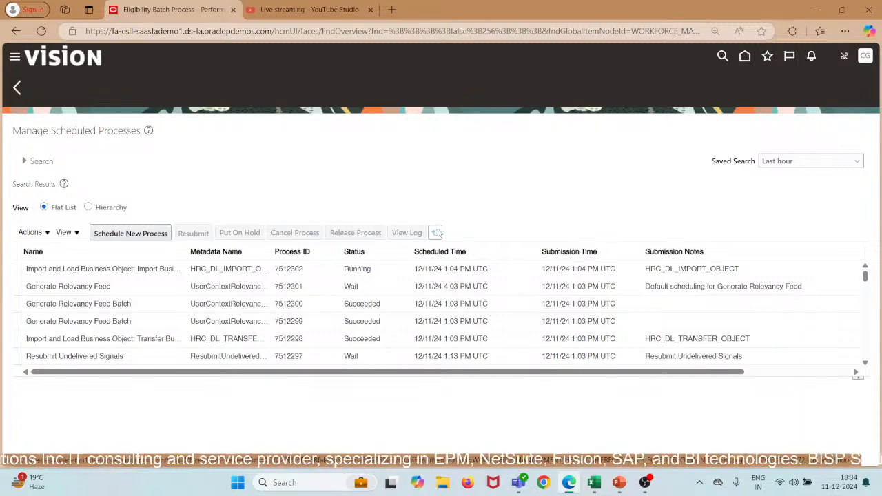
left_click(437, 233)
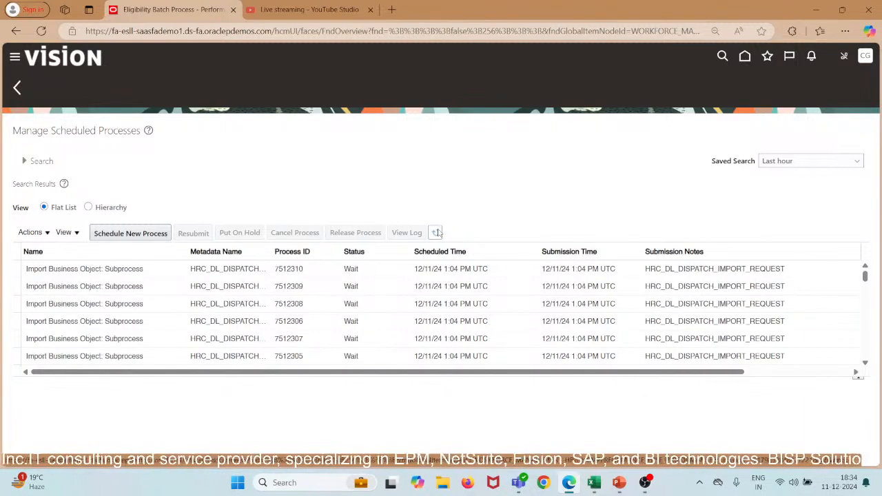
left_click(438, 233)
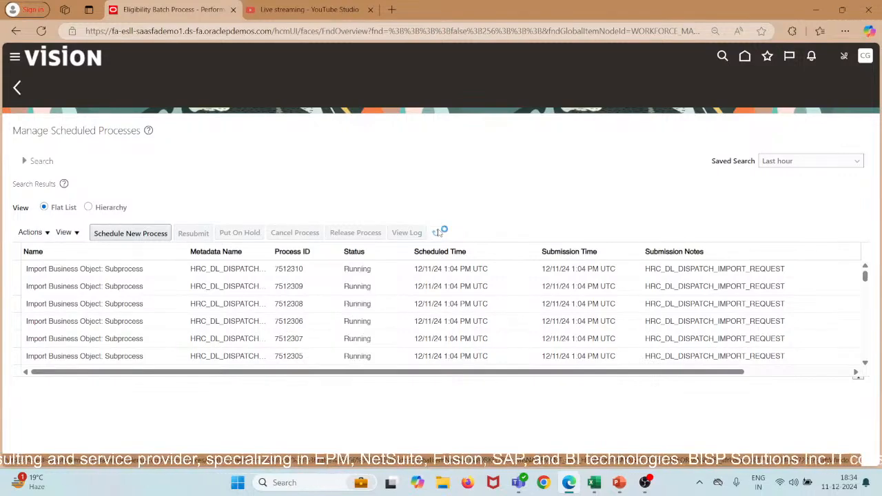
left_click(439, 233)
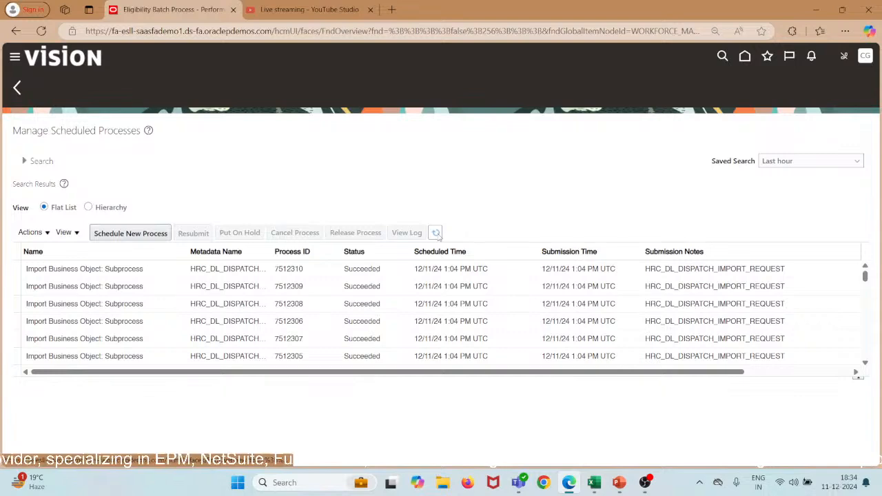
scroll(409, 304, "down", 3)
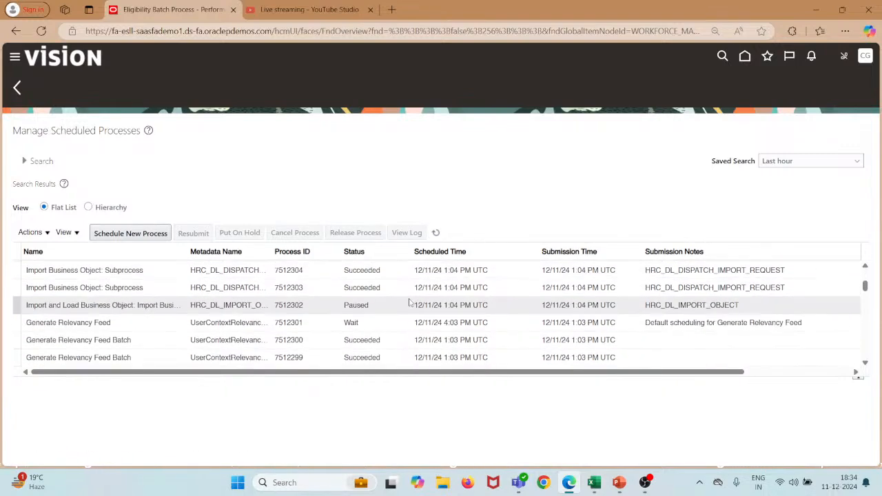
scroll(409, 303, "down", 10)
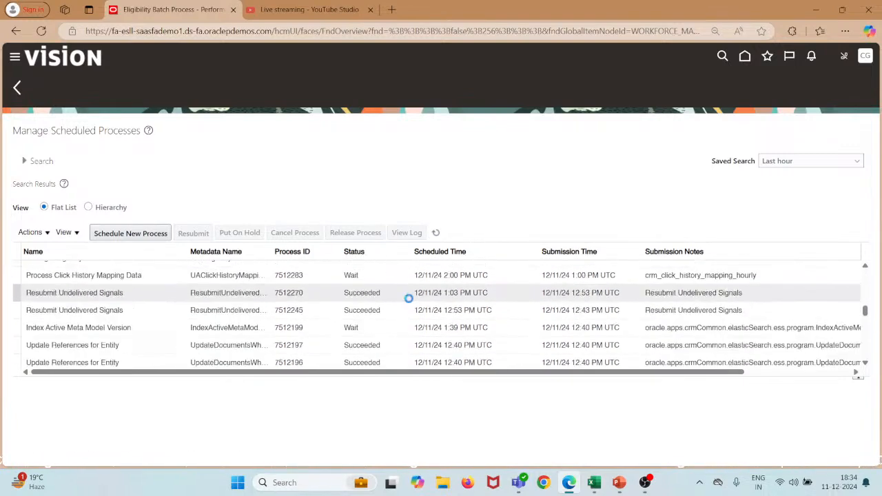
scroll(409, 298, "down", 3)
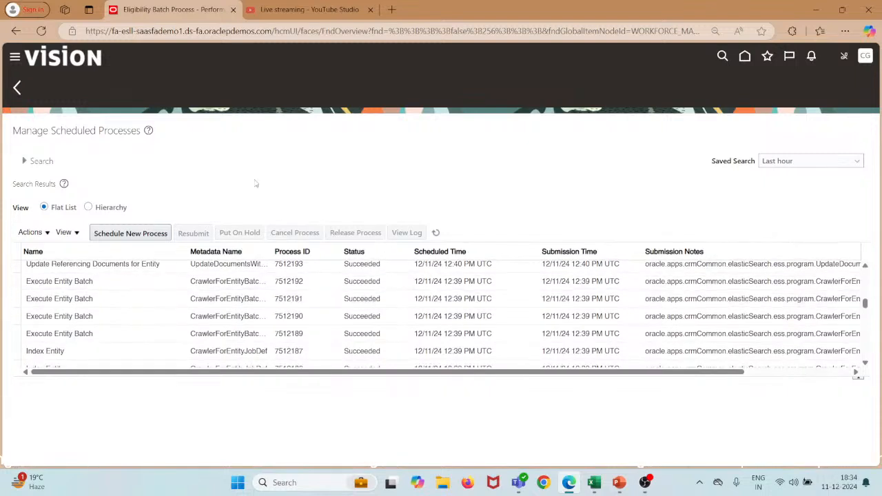
Refresh the process list once more, then go back and open Performance Documents.
left_click(438, 235)
left_click(18, 91)
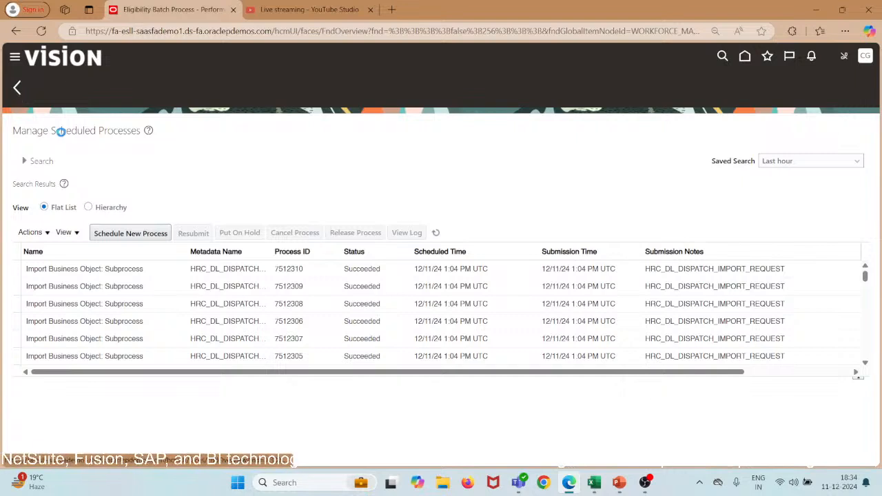
left_click(24, 91)
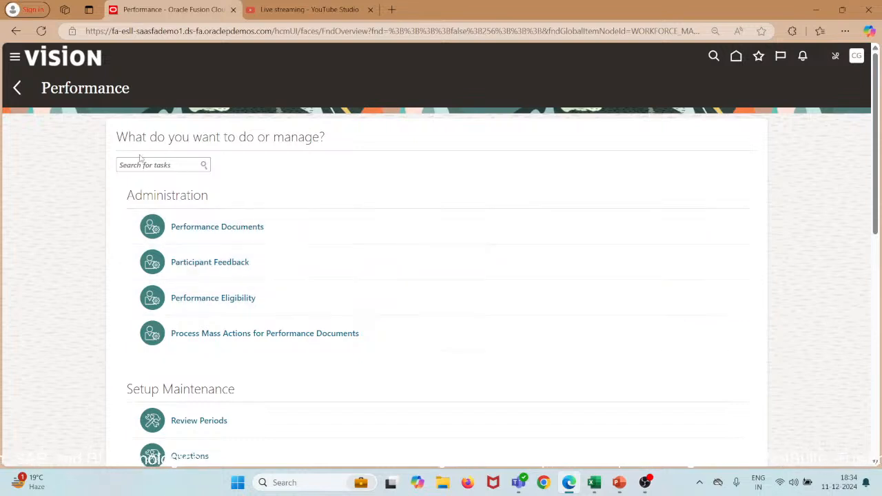
left_click(200, 230)
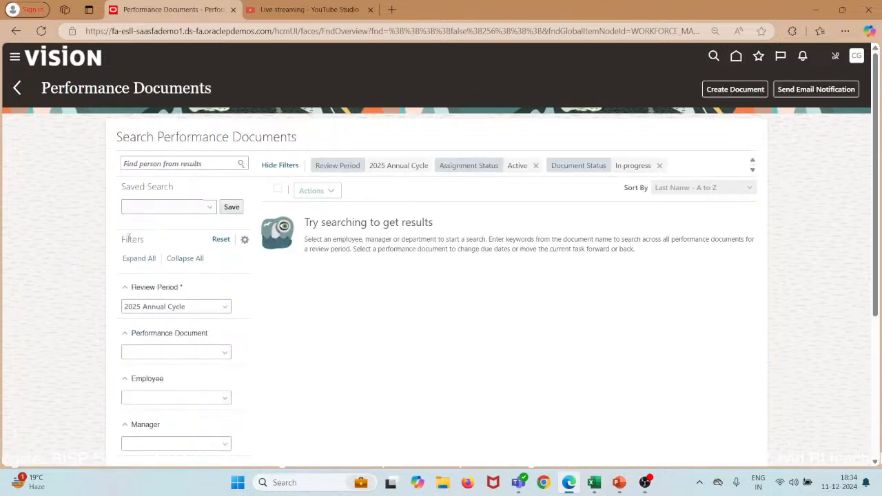
Filter Performance Documents to Annual Review Period FY2024 and the Annual Review FY2024 document.
left_click(224, 308)
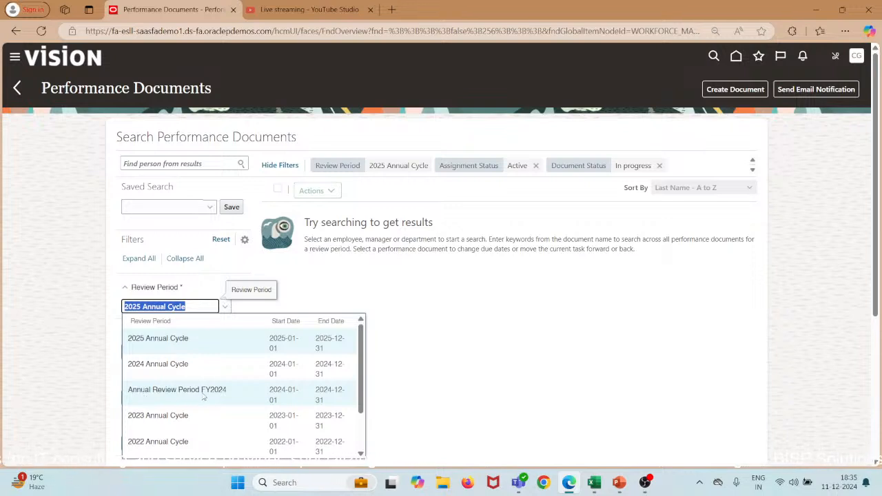
left_click(212, 393)
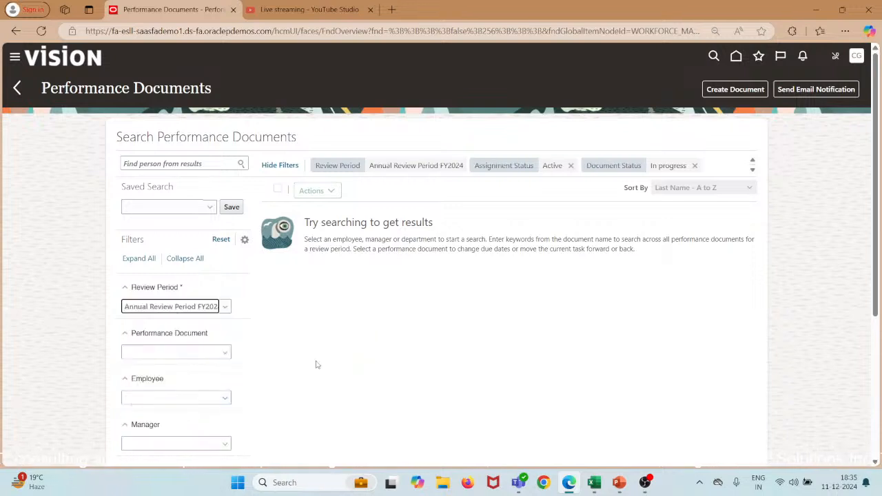
left_click(223, 354)
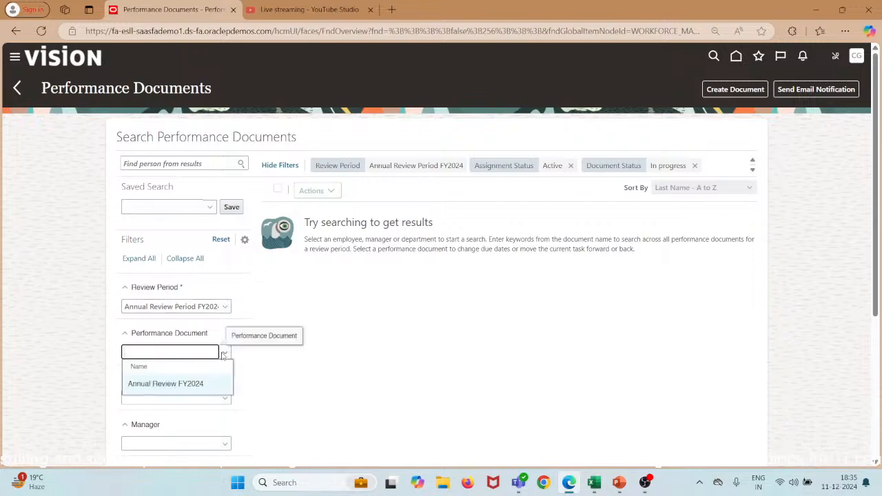
left_click(211, 385)
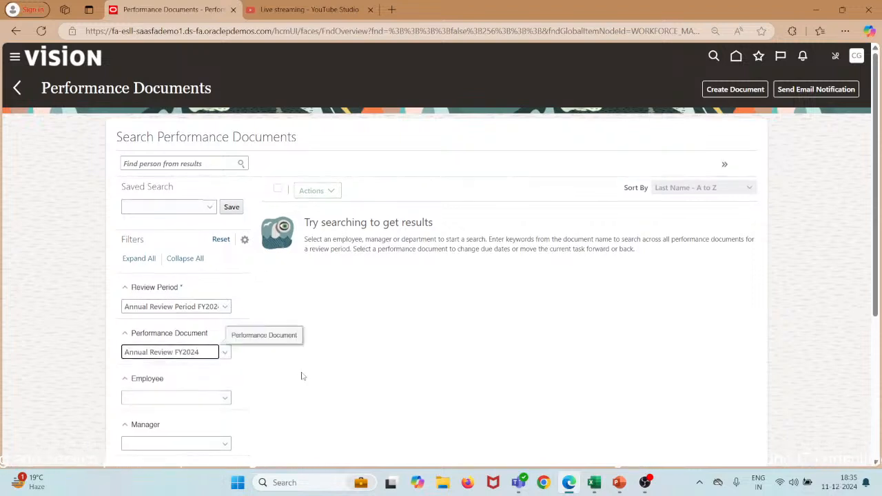
scroll(302, 376, "down", 1)
scroll(301, 375, "down", 1)
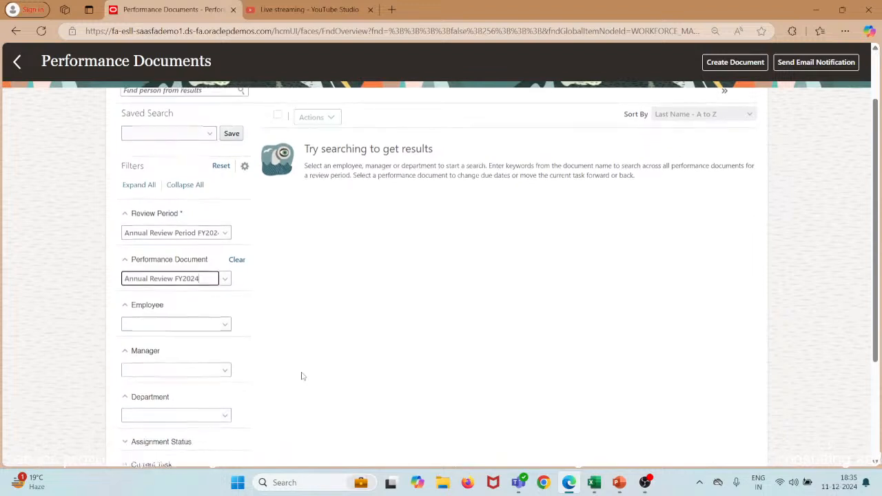
scroll(314, 290, "up", 1)
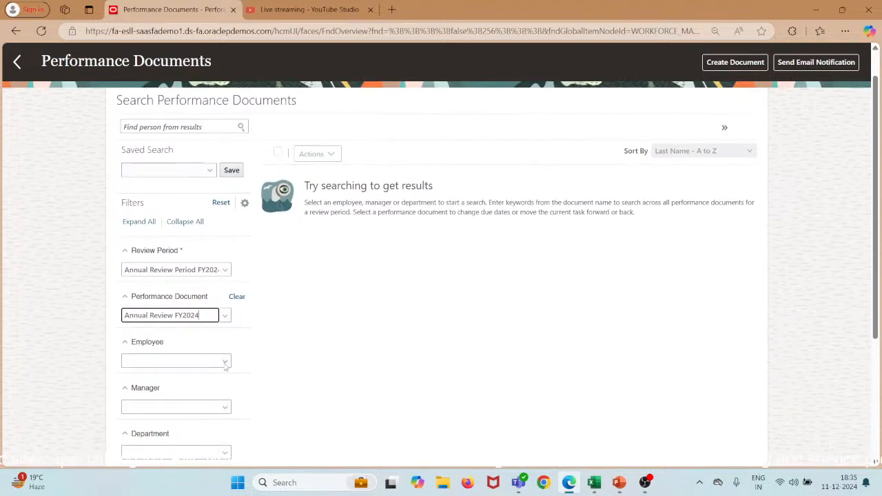
Check the employee, manager and department filters and limit results to In progress documents.
left_click(225, 364)
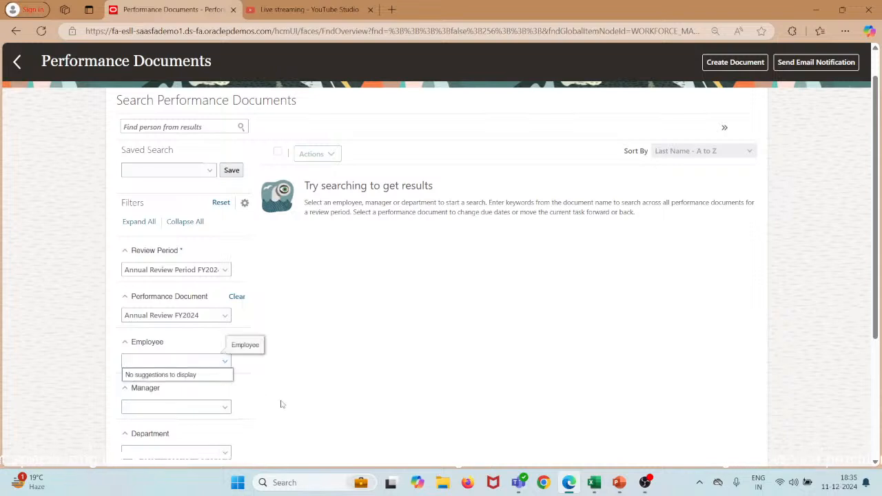
scroll(280, 404, "down", 1)
left_click(225, 367)
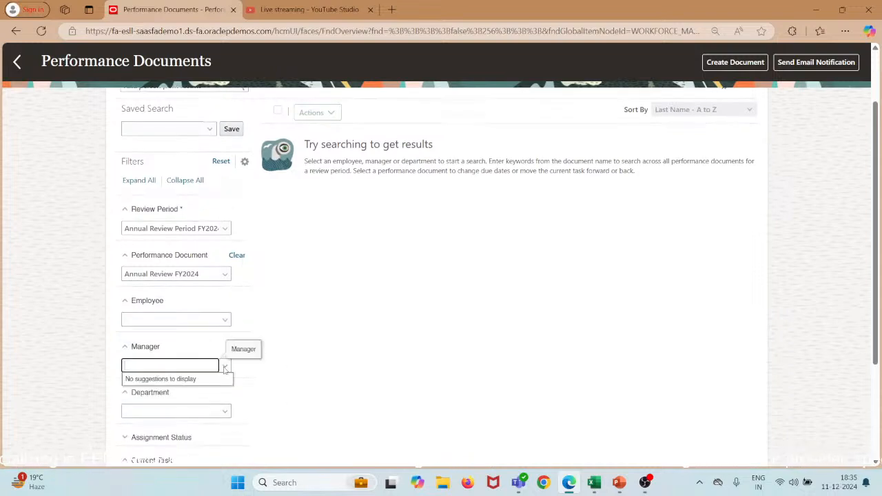
left_click(229, 413)
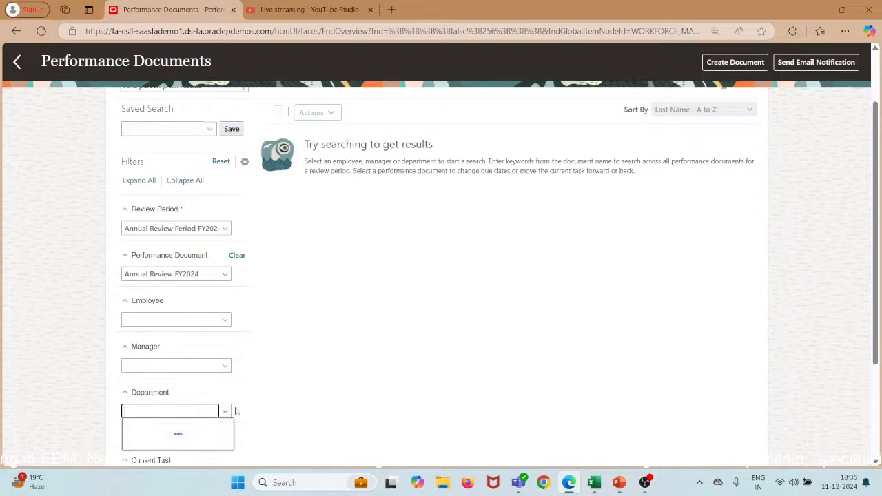
scroll(316, 377, "down", 3)
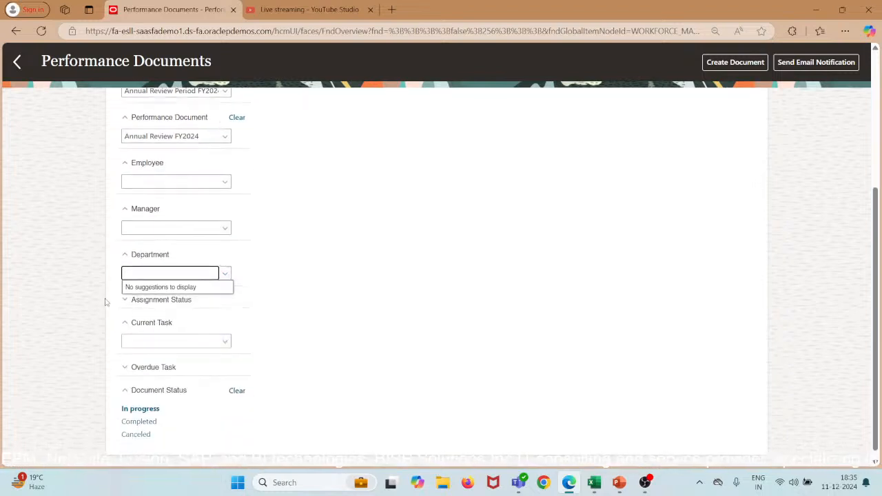
left_click(127, 304)
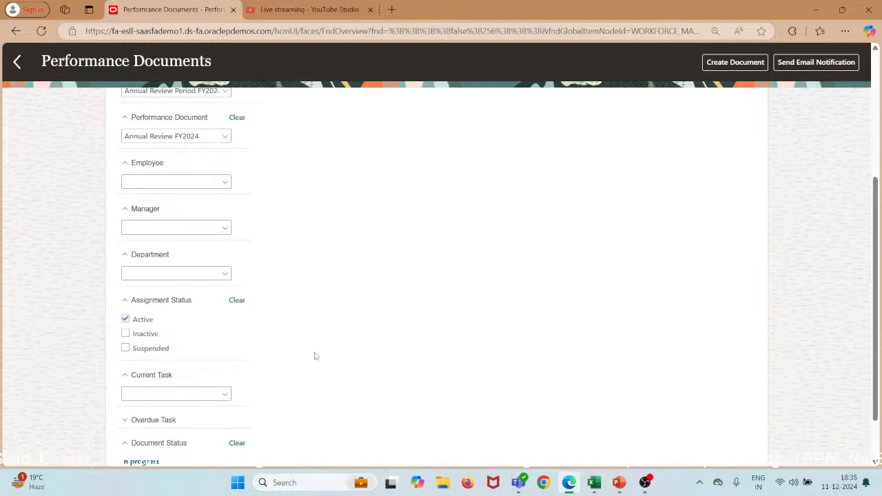
scroll(331, 356, "down", 1)
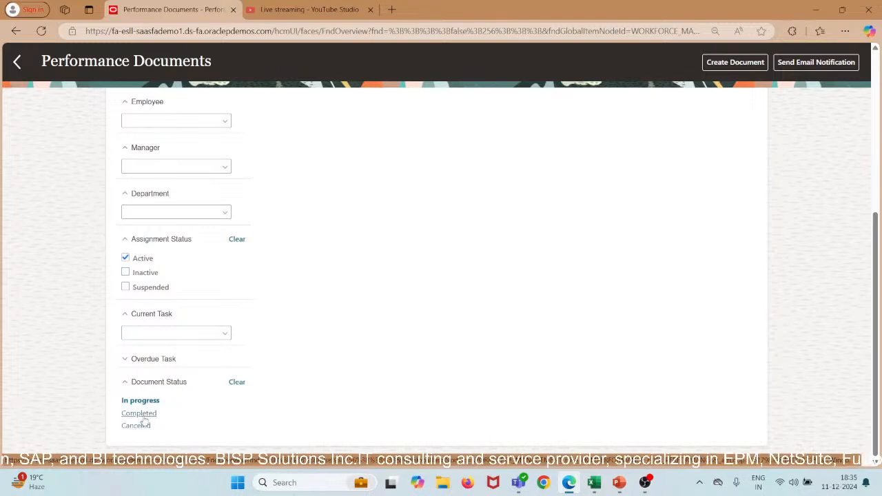
left_click(142, 403)
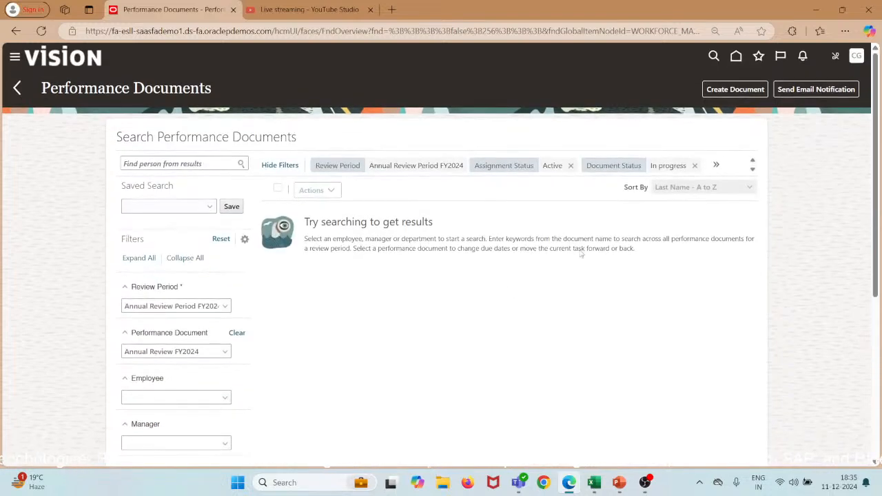
left_click(717, 165)
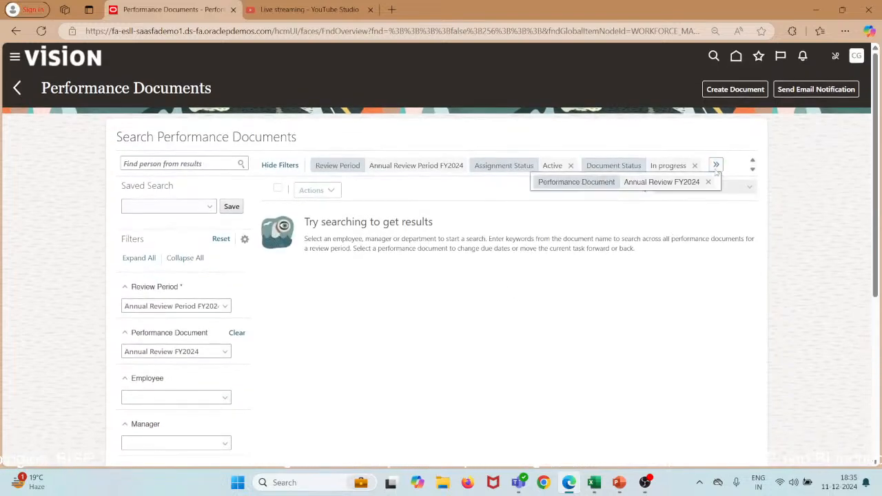
left_click(506, 237)
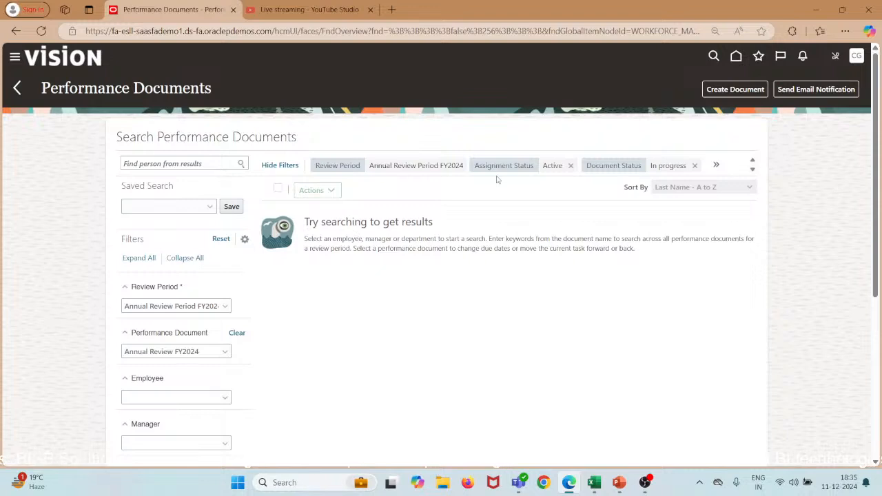
Start Create Document and search employees for Annual Review Period FY2024 and Annual Review FY2024.
left_click(735, 92)
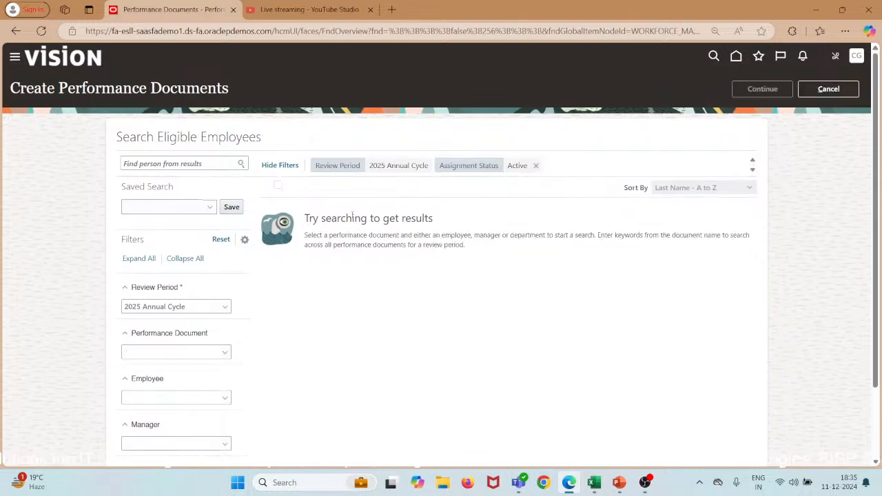
left_click(225, 309)
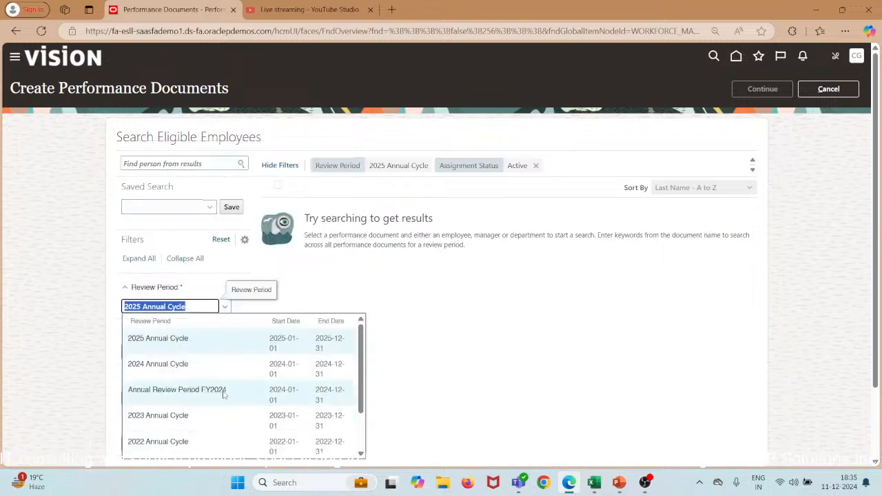
left_click(224, 394)
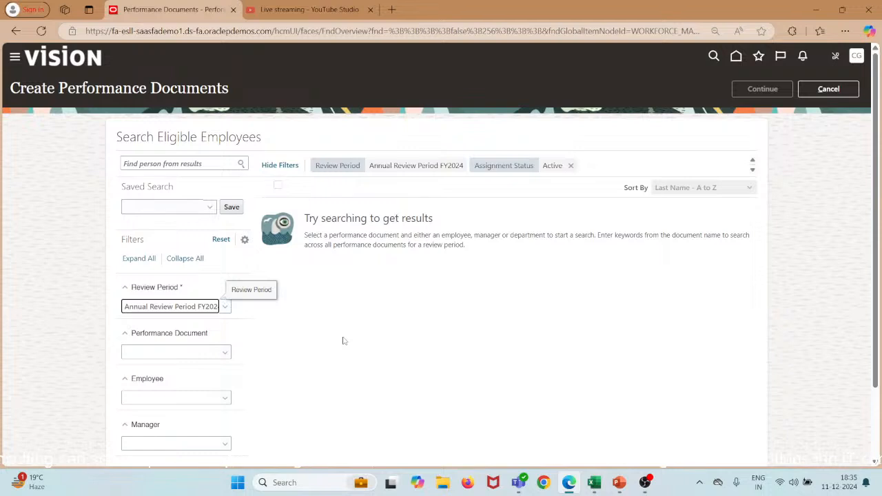
scroll(344, 341, "down", 1)
left_click(224, 296)
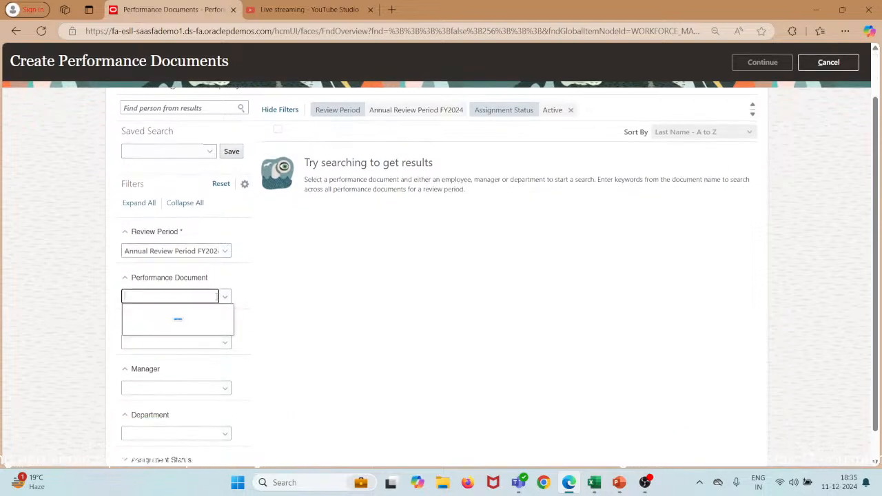
left_click(207, 329)
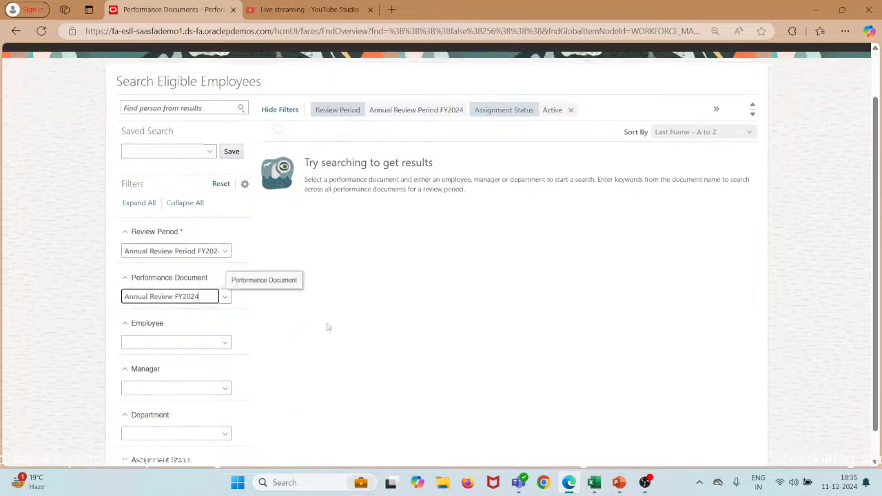
scroll(328, 327, "down", 1)
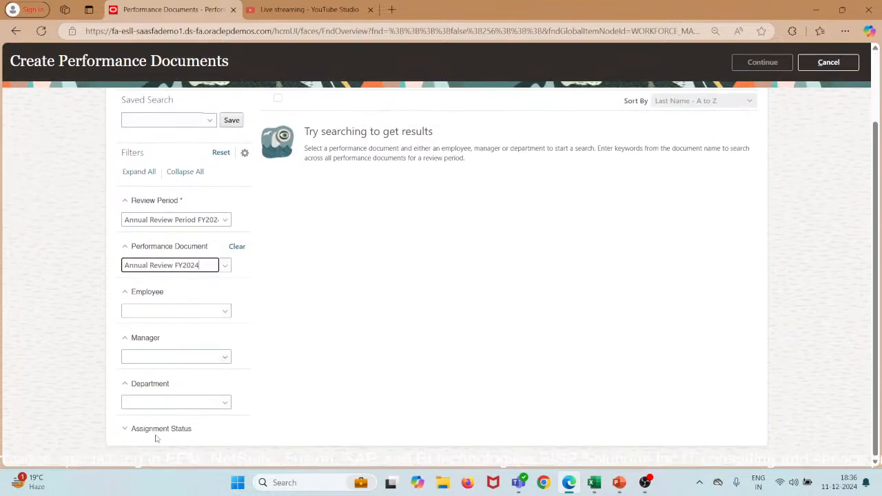
left_click(156, 437)
scroll(283, 365, "down", 1)
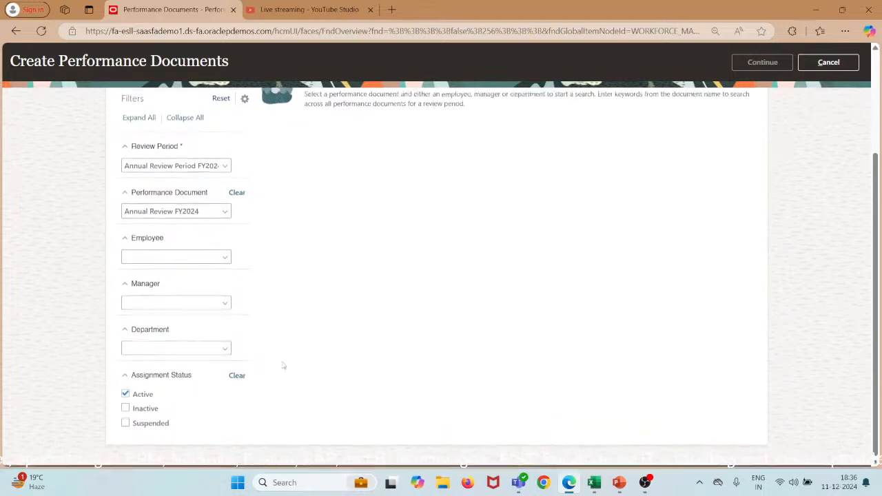
scroll(449, 232, "up", 3)
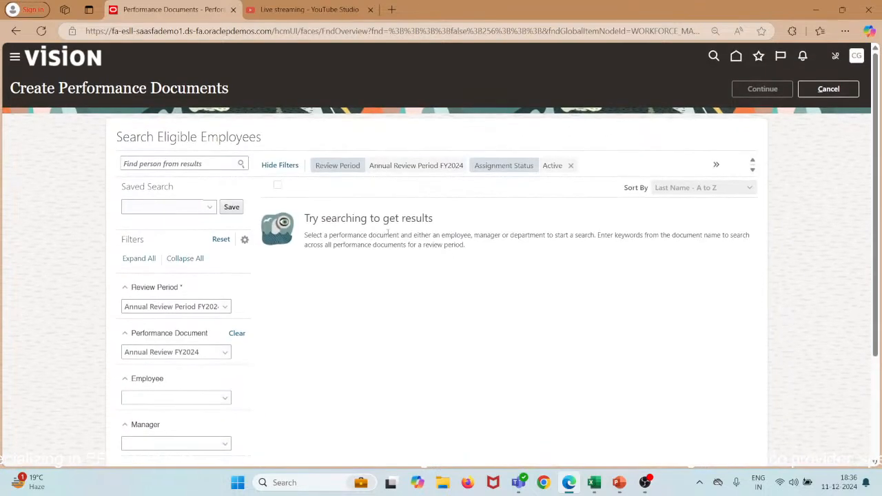
left_click(222, 164)
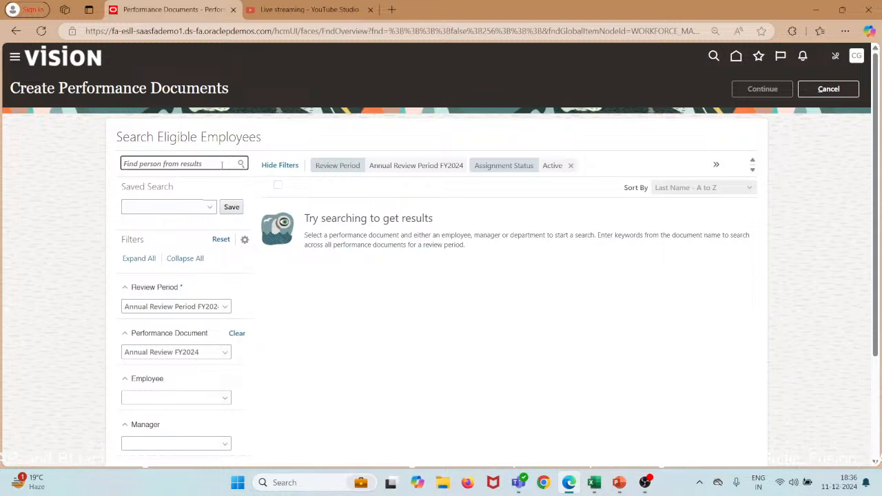
Search the FY2024 eligible employees by the employee's full name.
left_click(241, 164)
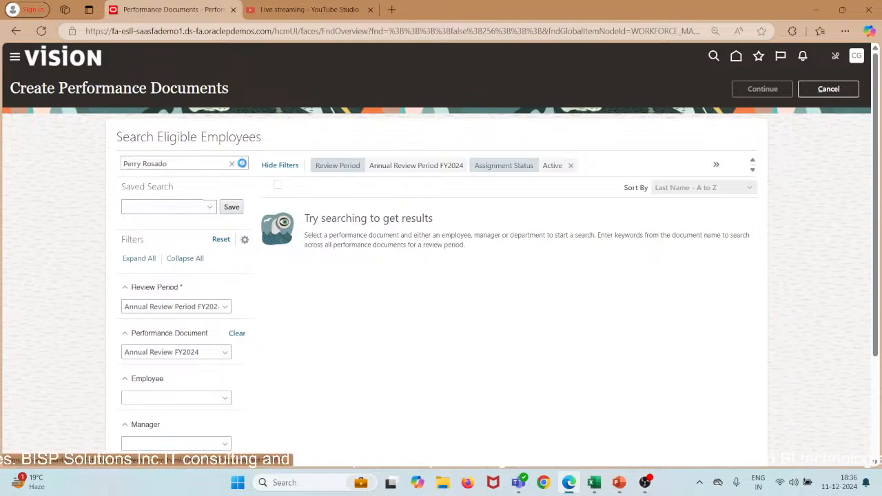
left_click(242, 166)
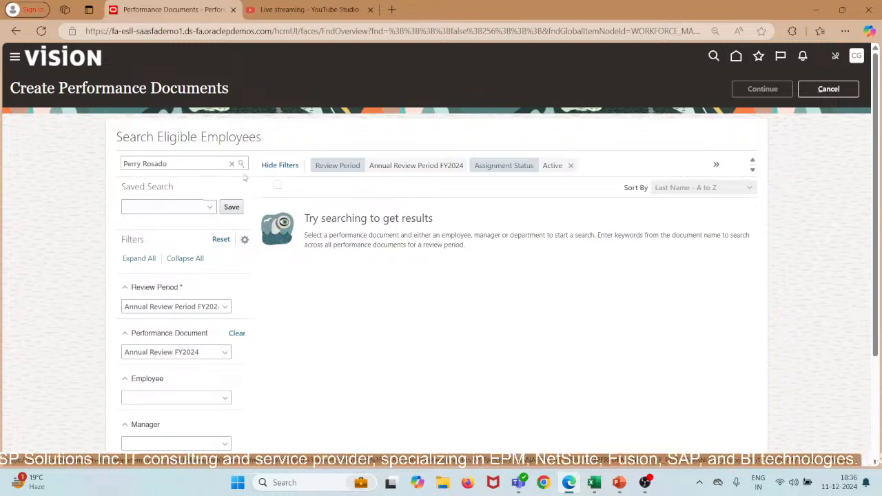
Try the Employee and Manager filters, then rerun the name search and select the name.
scroll(187, 290, "down", 3)
scroll(186, 288, "down", 1)
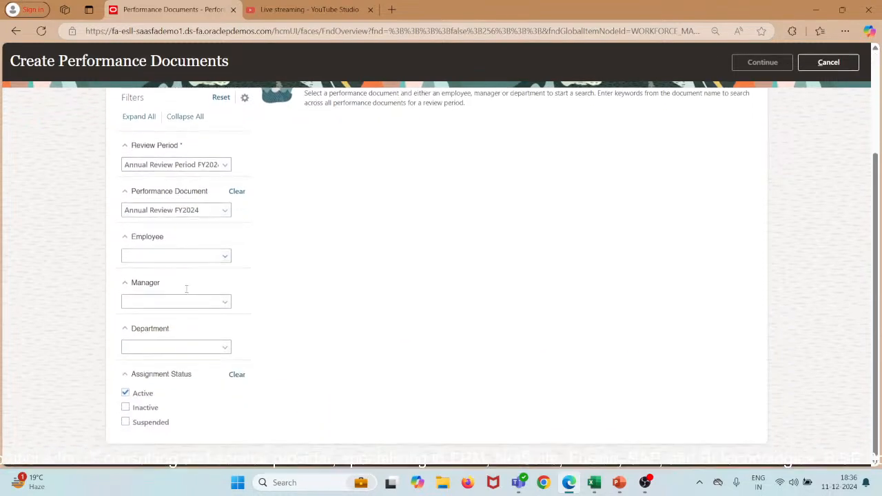
left_click(225, 262)
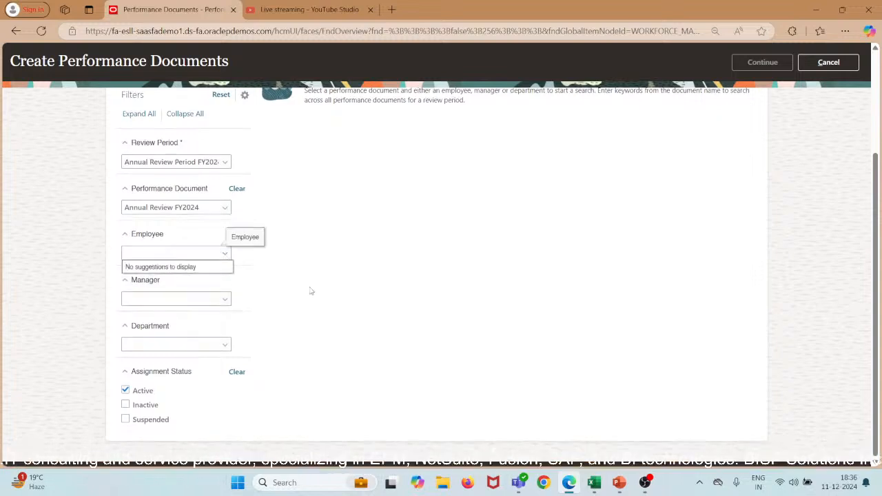
left_click(225, 308)
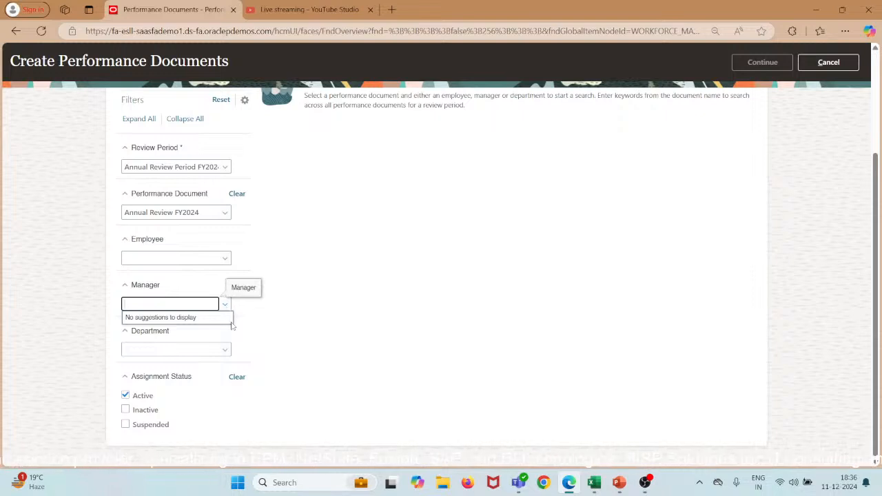
scroll(400, 256, "up", 4)
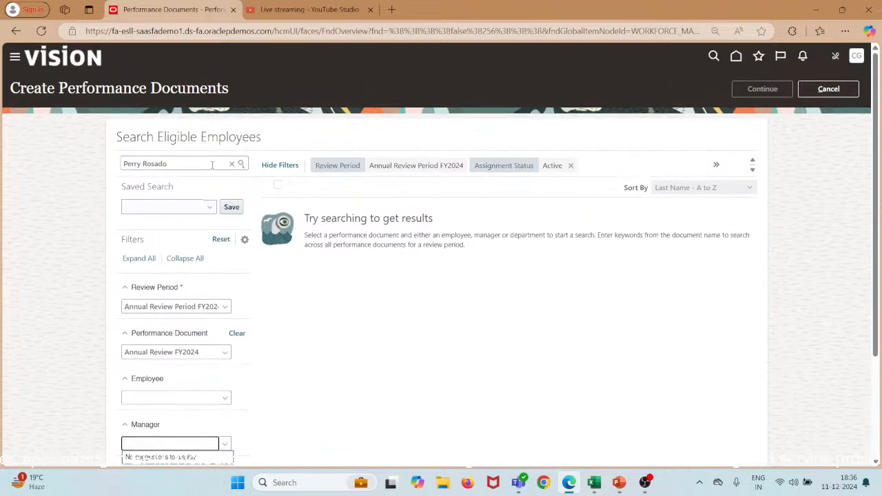
left_click(241, 165)
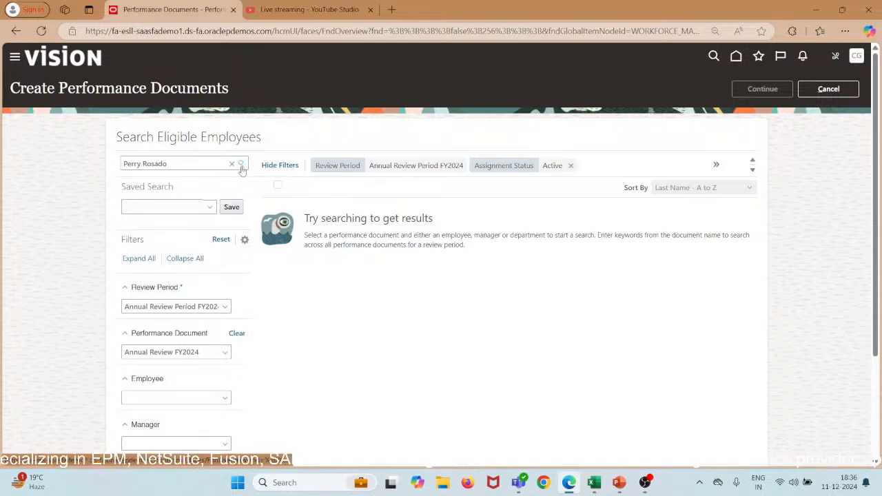
left_click_drag(207, 163, 57, 167)
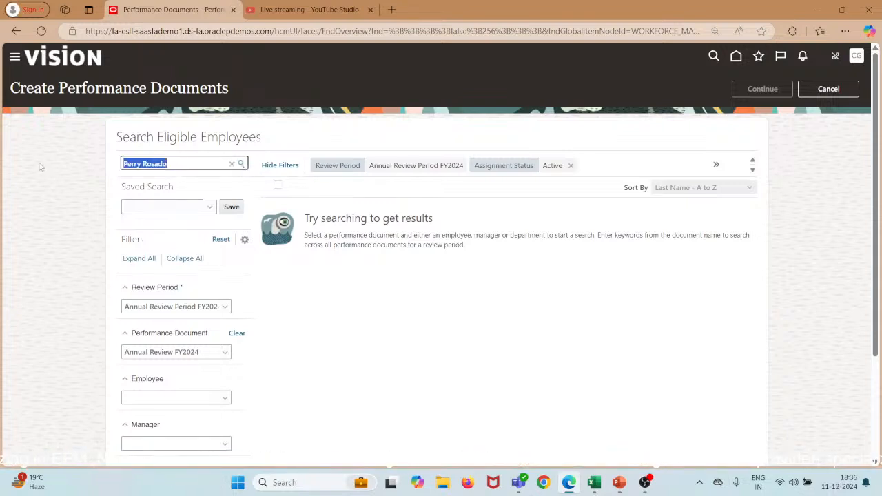
Replace the search text with only the employee's last name and run the search.
key("BackSpace")
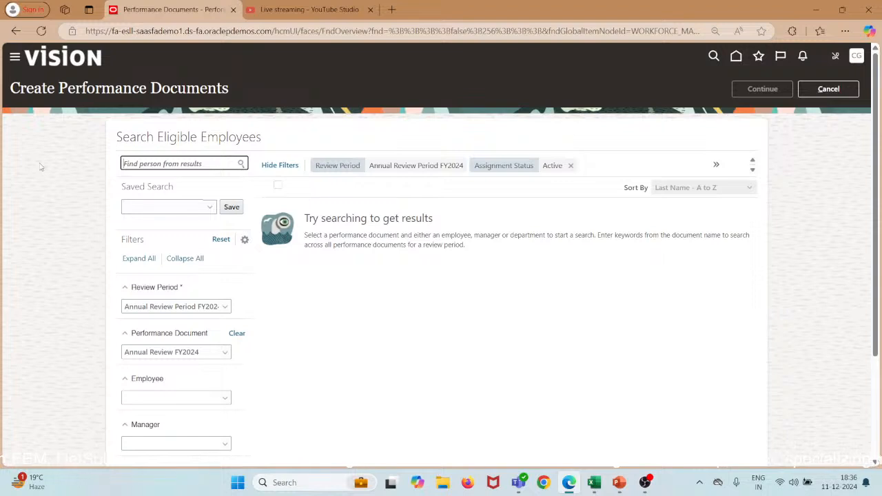
type("Martin")
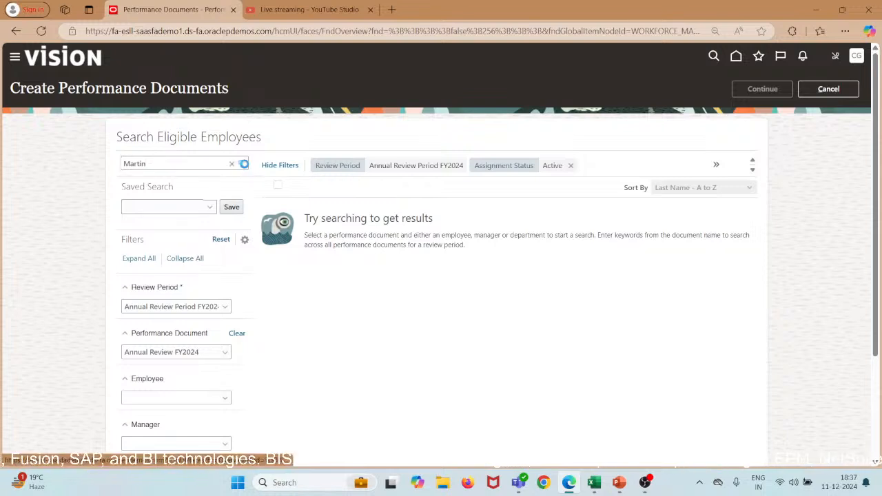
double_click(180, 163)
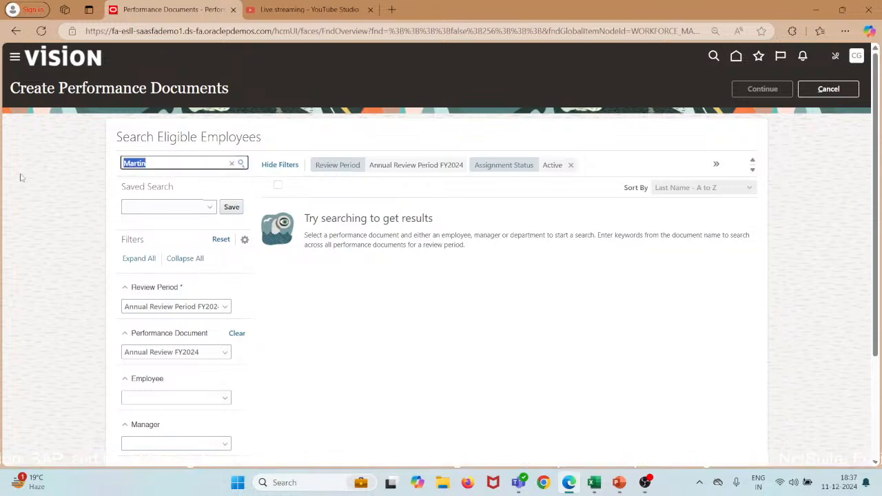
key("ctrl+shift+Left")
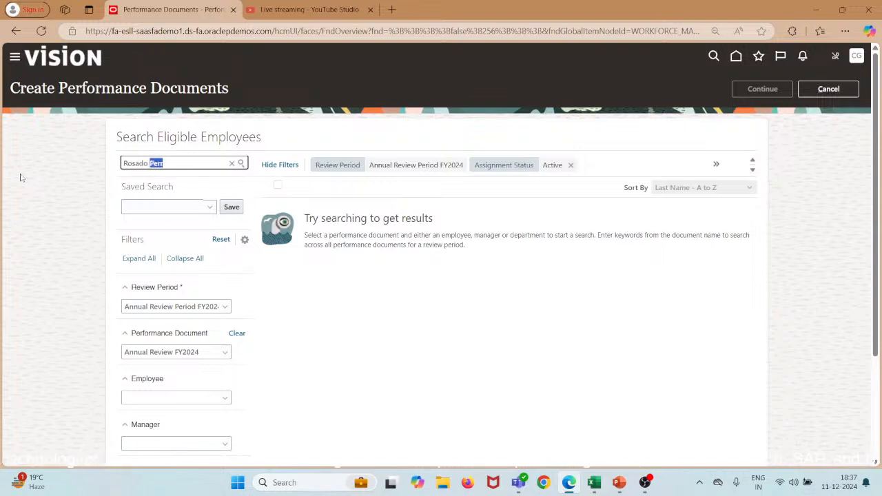
key("BackSpace")
left_click(242, 164)
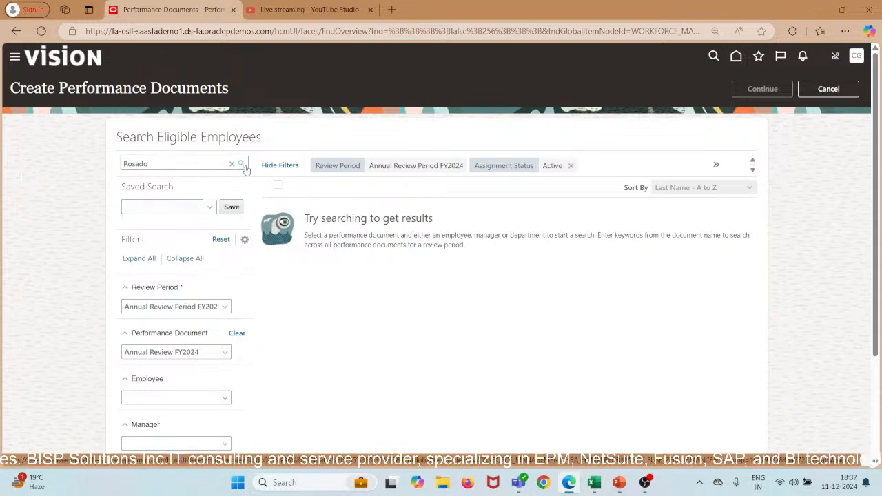
Check the hidden Performance Document filter and the Employee filter for matches.
scroll(617, 290, "down", 2)
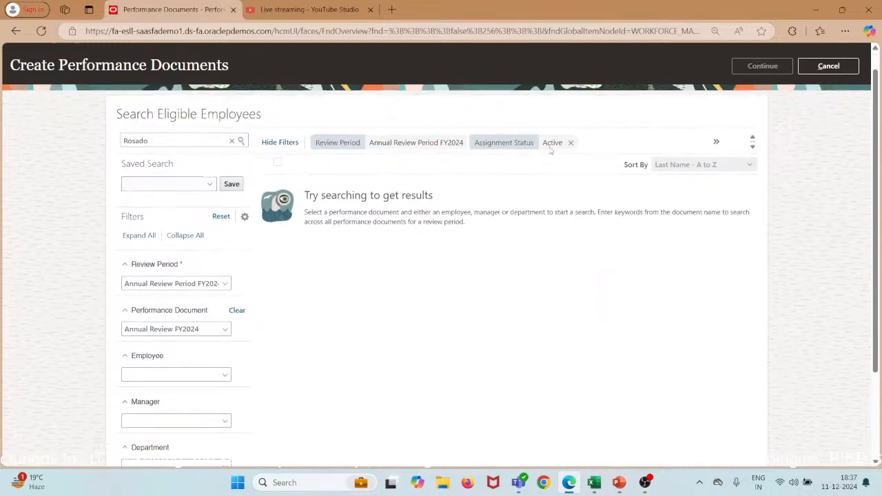
left_click(716, 141)
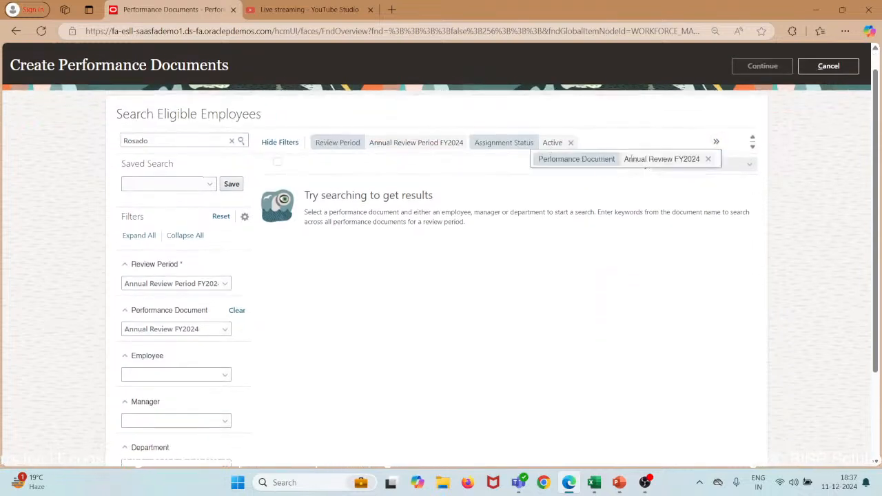
left_click(517, 209)
scroll(210, 325, "down", 4)
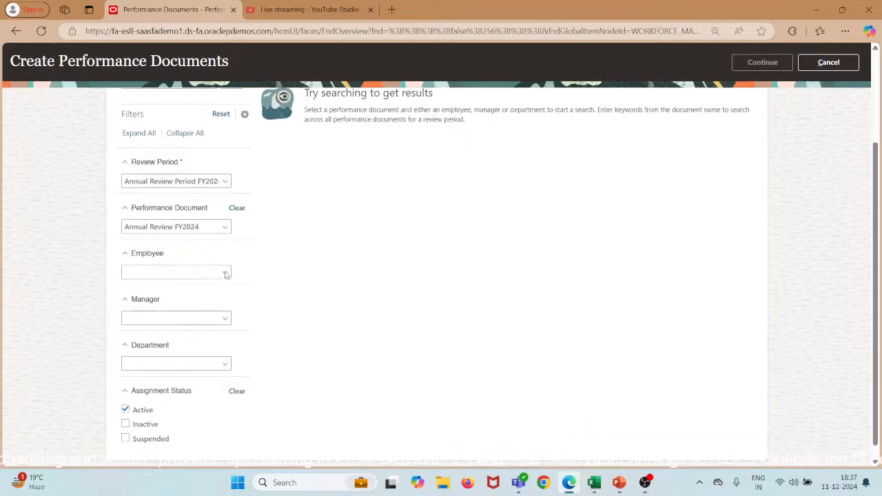
left_click(226, 274)
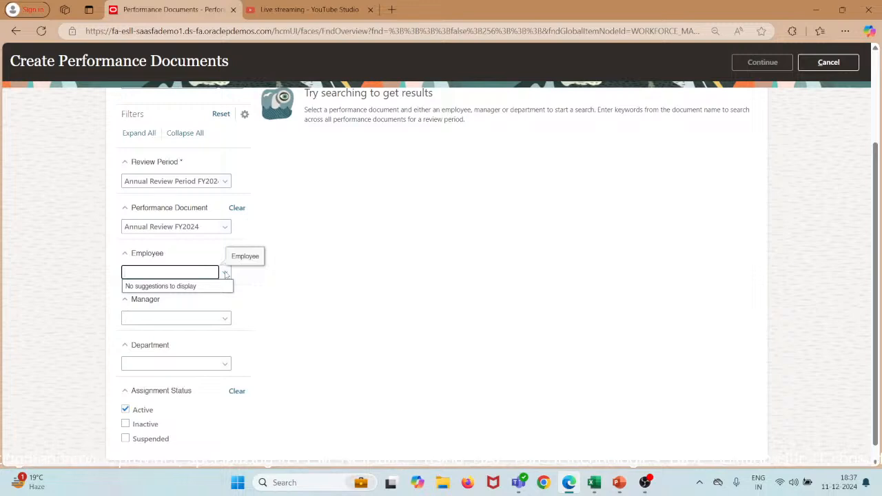
scroll(326, 380, "up", 3)
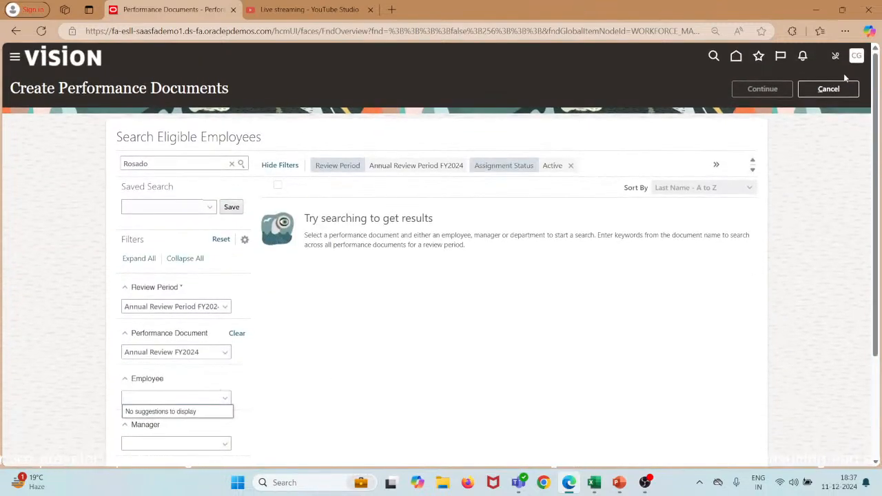
Cancel document creation and open Eligibility Batch Process from the Performance task list.
left_click(837, 90)
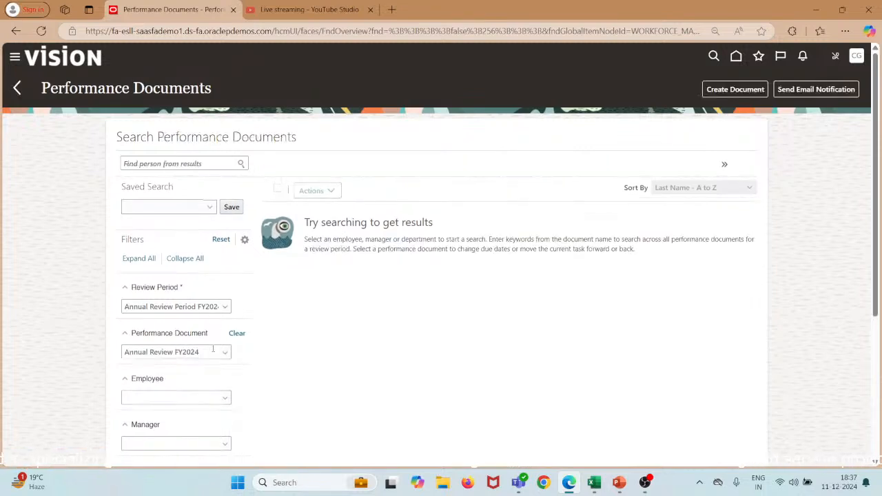
left_click(17, 88)
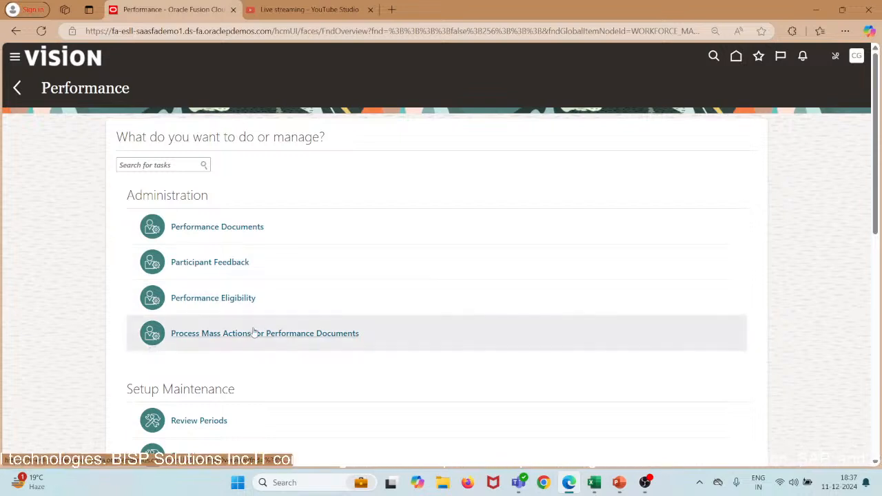
scroll(253, 333, "down", 5)
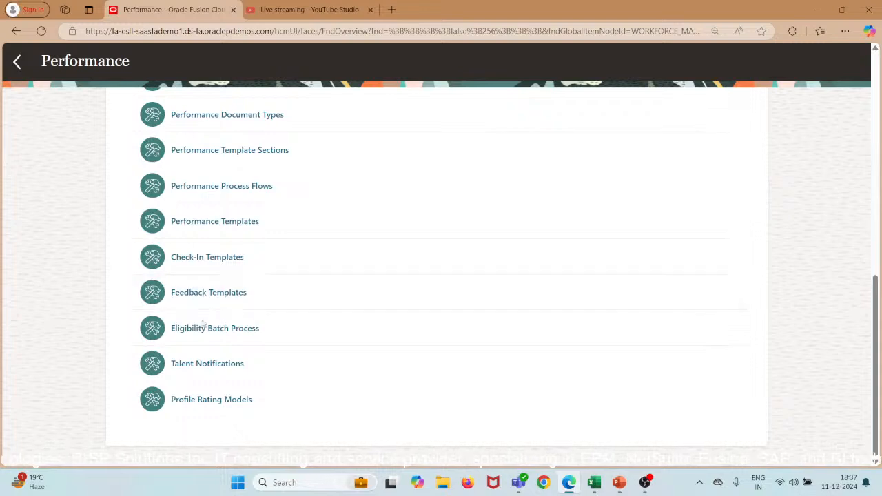
left_click(202, 327)
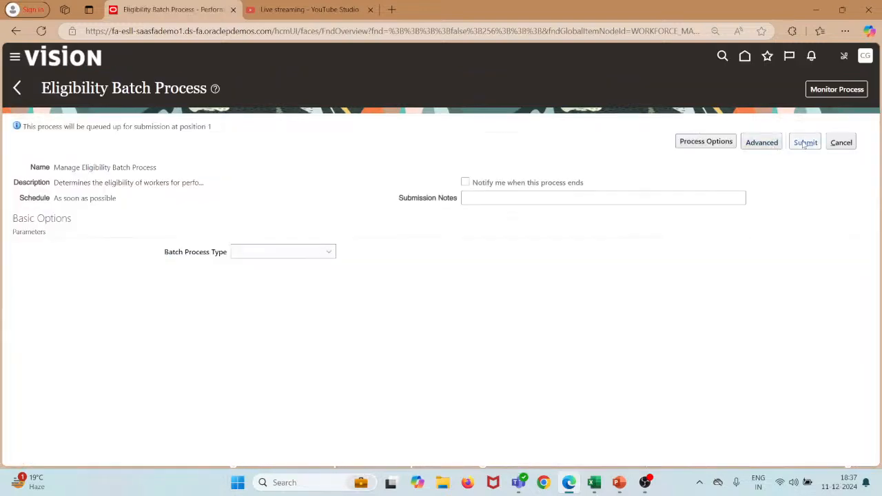
left_click(804, 143)
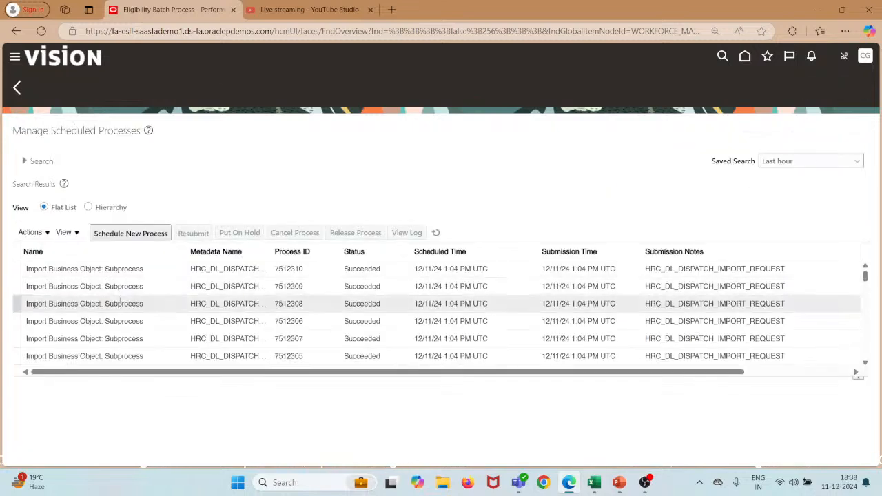
scroll(103, 293, "down", 2)
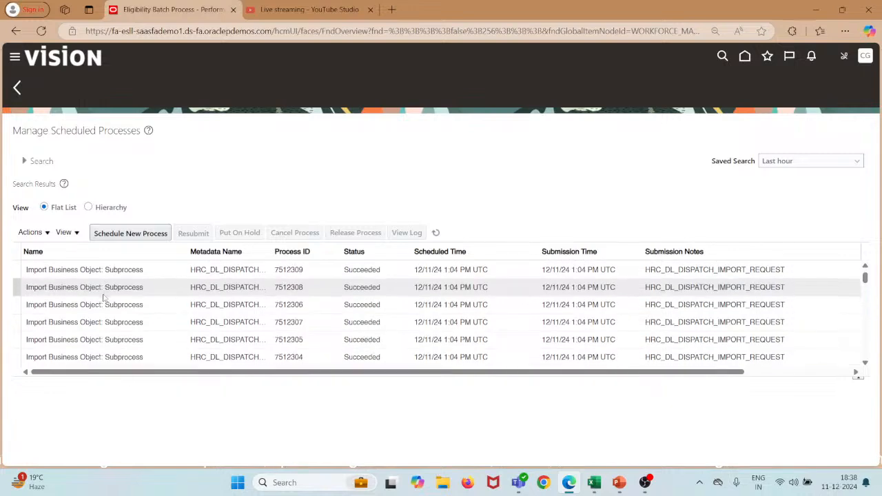
scroll(103, 298, "down", 4)
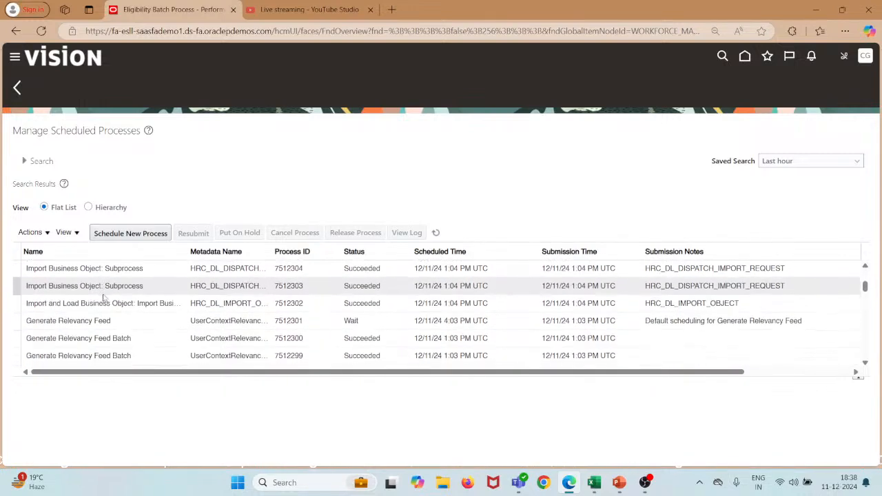
scroll(103, 297, "down", 3)
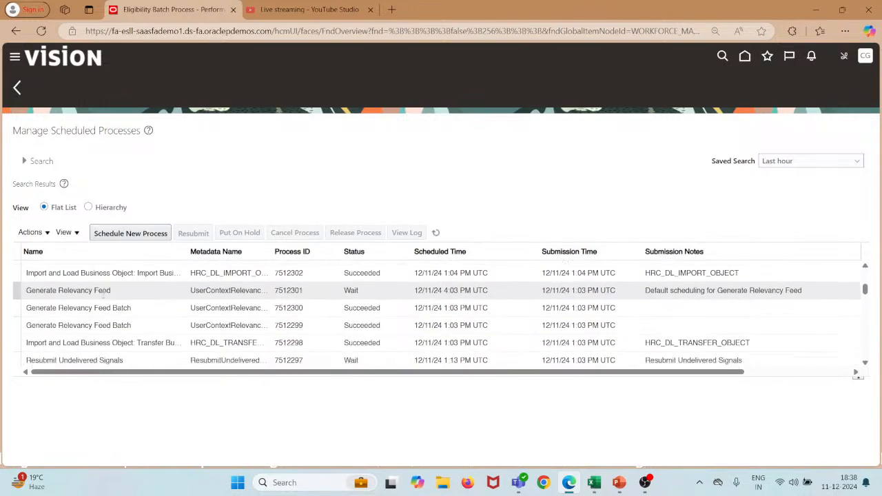
scroll(103, 293, "down", 3)
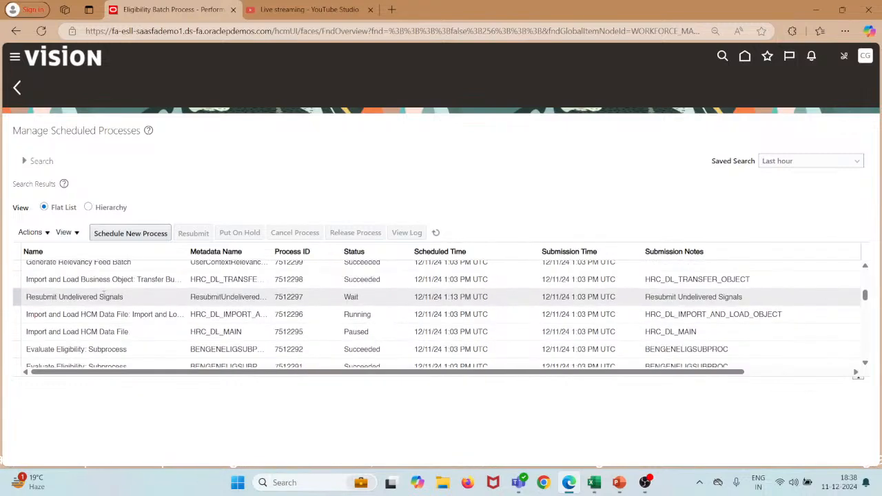
scroll(104, 297, "down", 7)
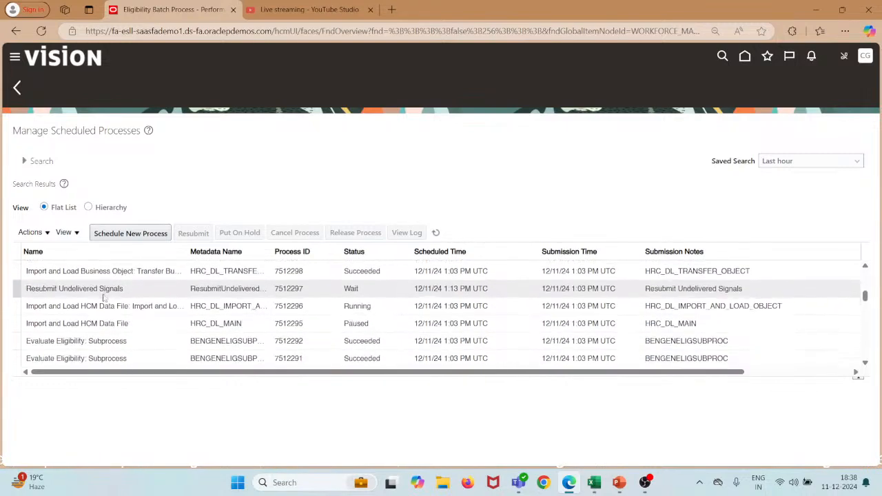
left_click(435, 232)
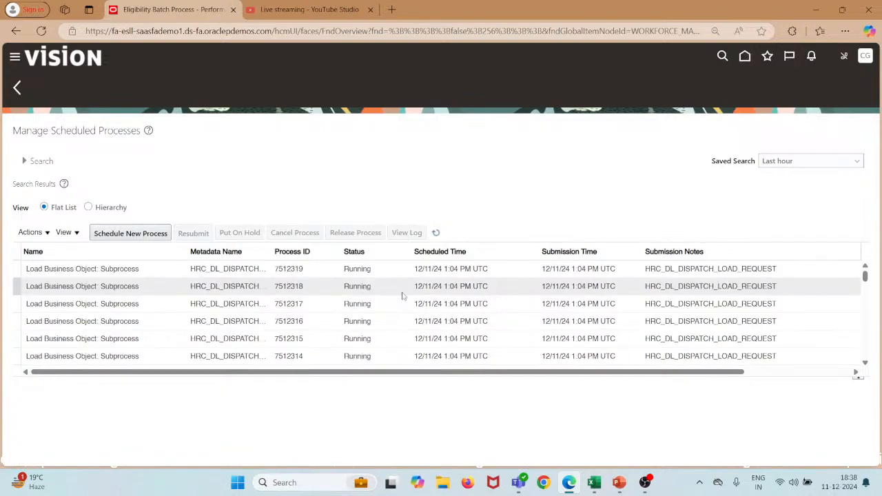
scroll(403, 293, "down", 5)
scroll(403, 297, "down", 3)
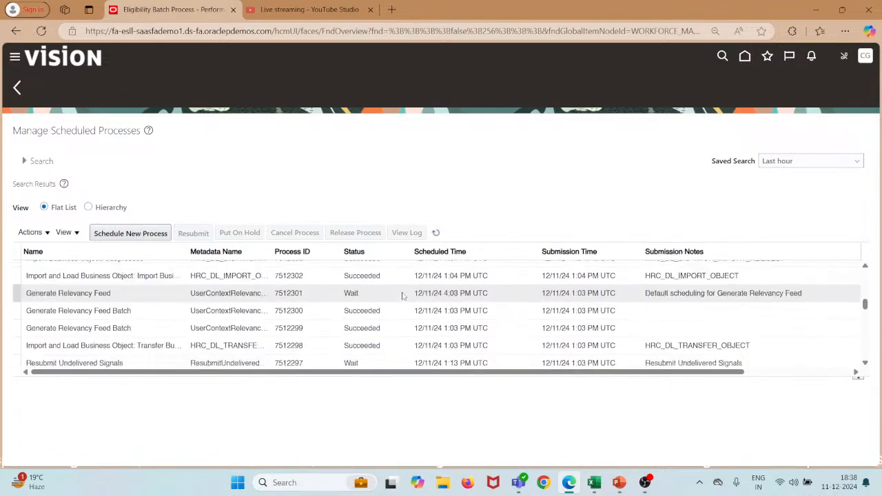
scroll(403, 293, "down", 3)
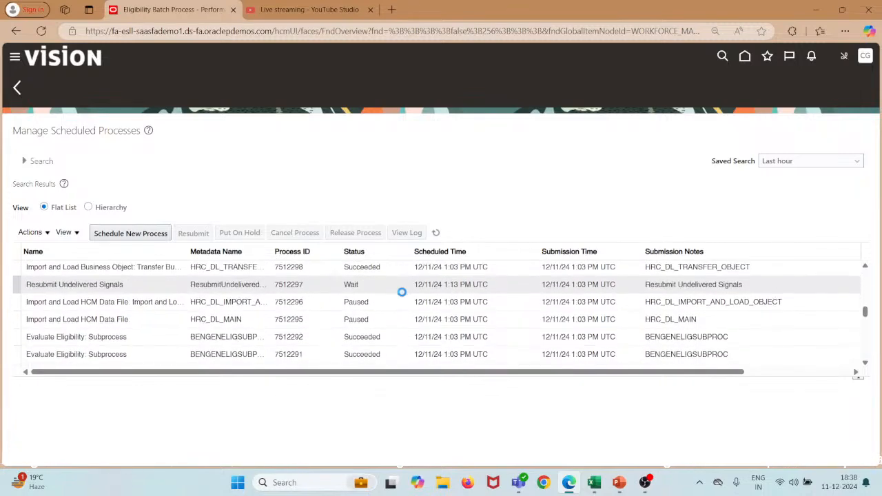
scroll(403, 296, "down", 1)
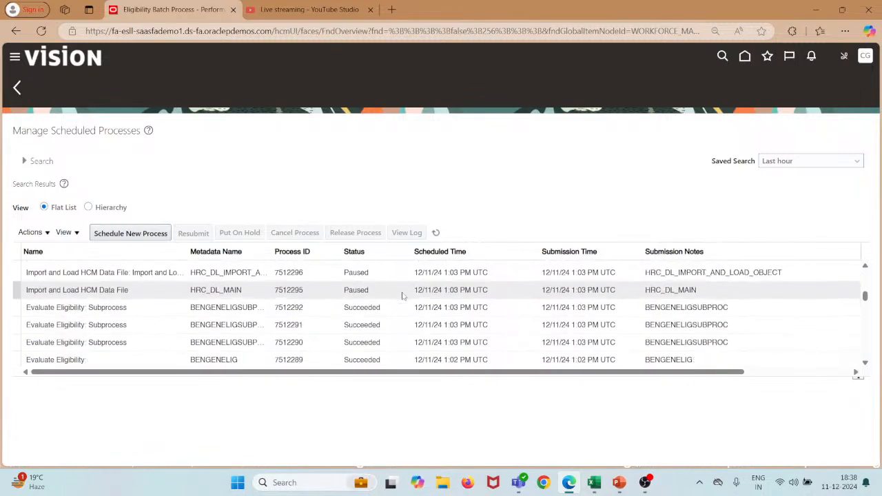
scroll(403, 296, "up", 1)
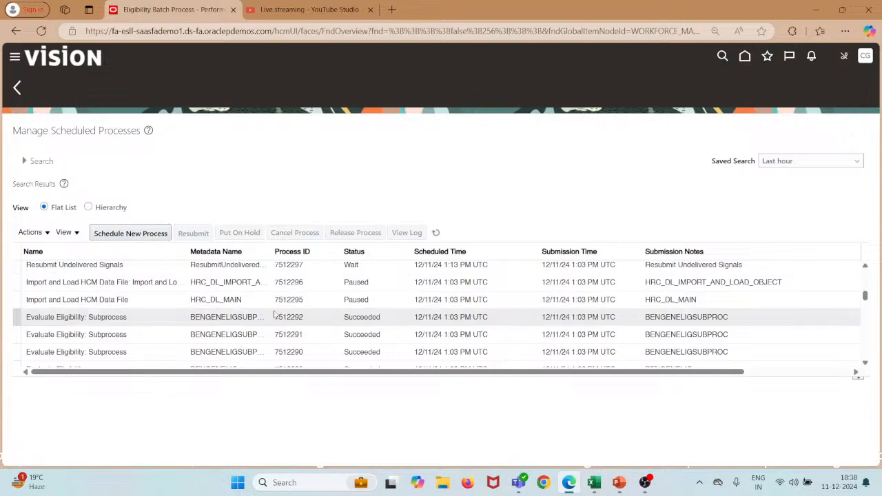
scroll(274, 314, "down", 10)
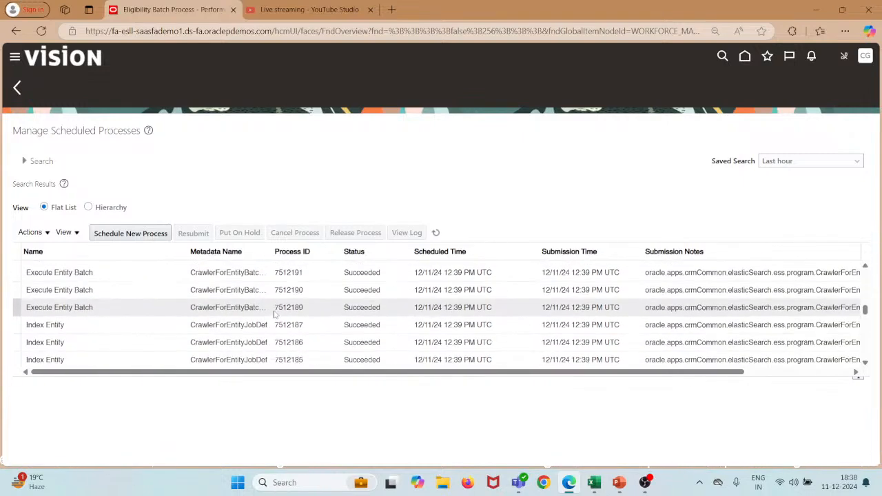
scroll(274, 314, "down", 4)
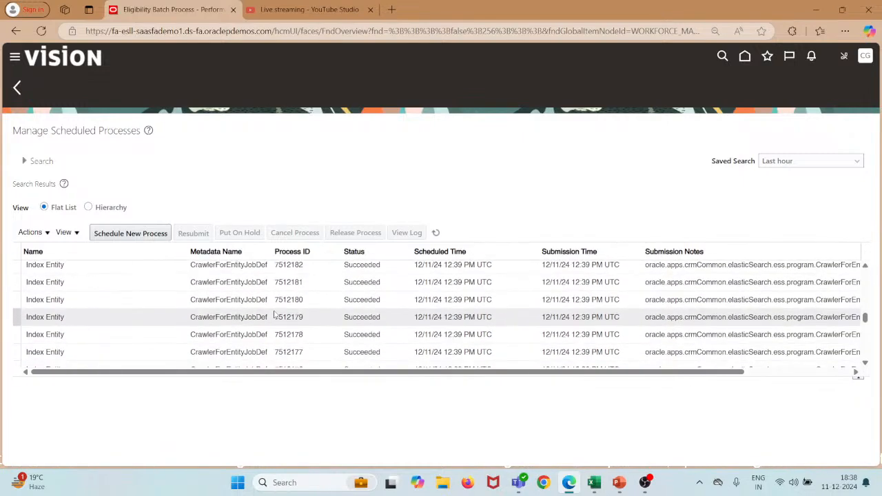
scroll(274, 314, "down", 5)
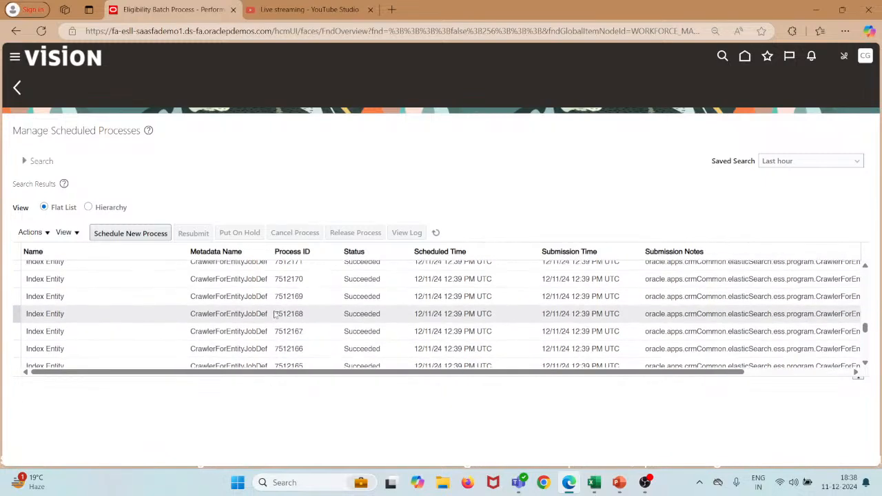
scroll(275, 315, "down", 1)
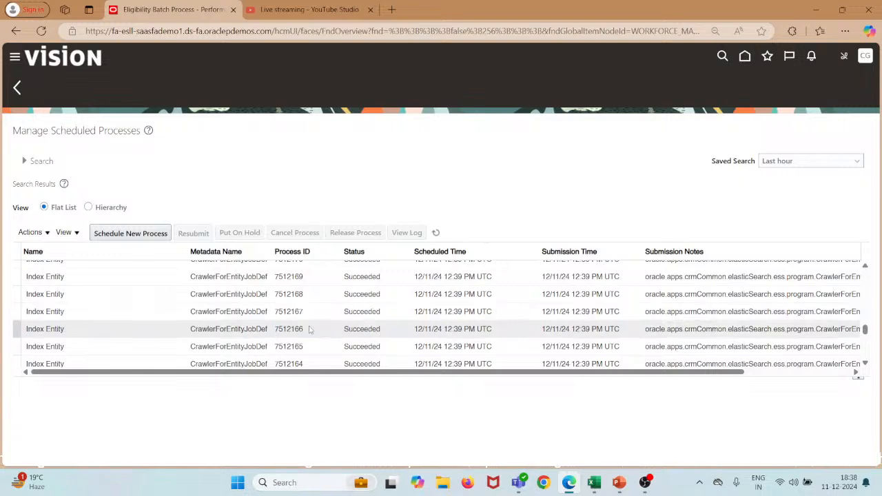
scroll(309, 330, "down", 4)
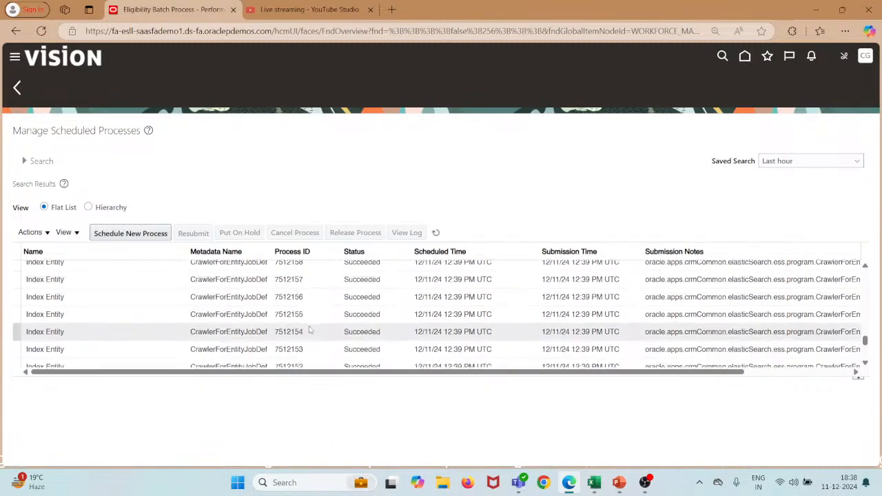
scroll(310, 330, "down", 5)
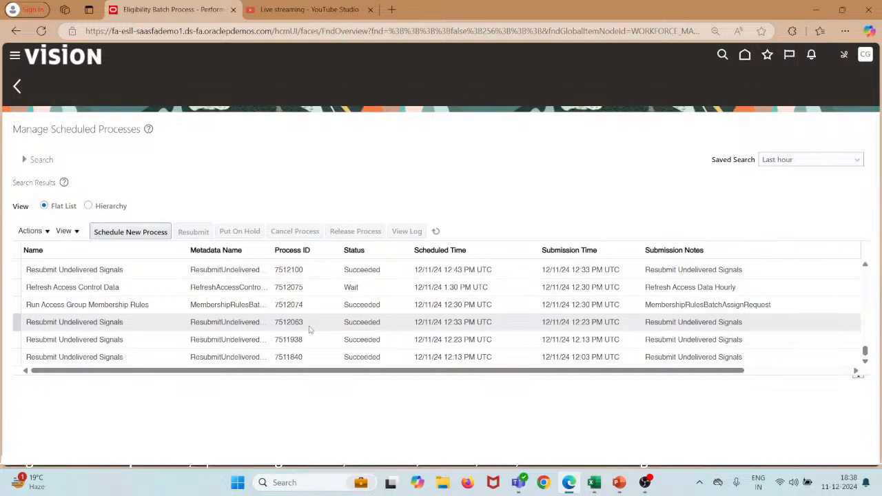
scroll(309, 330, "up", 15)
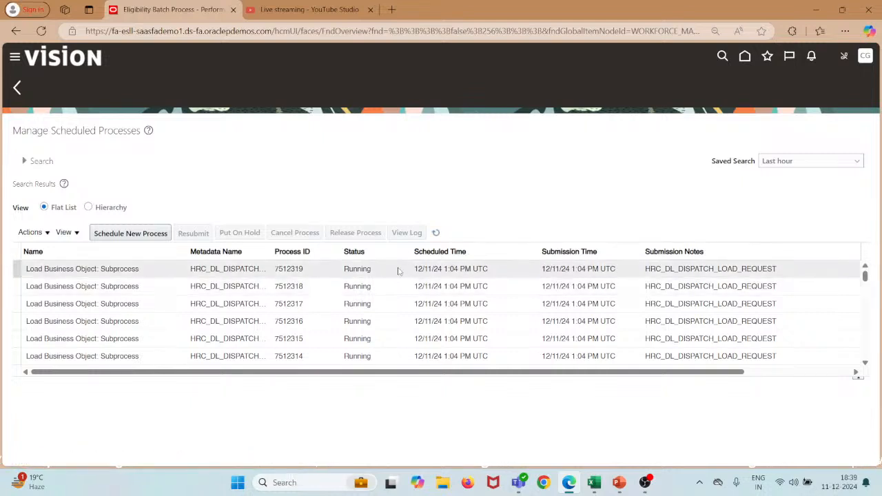
Refresh the scheduled processes twice and scroll down to the Manage Eligibility Batch Process row.
left_click(436, 234)
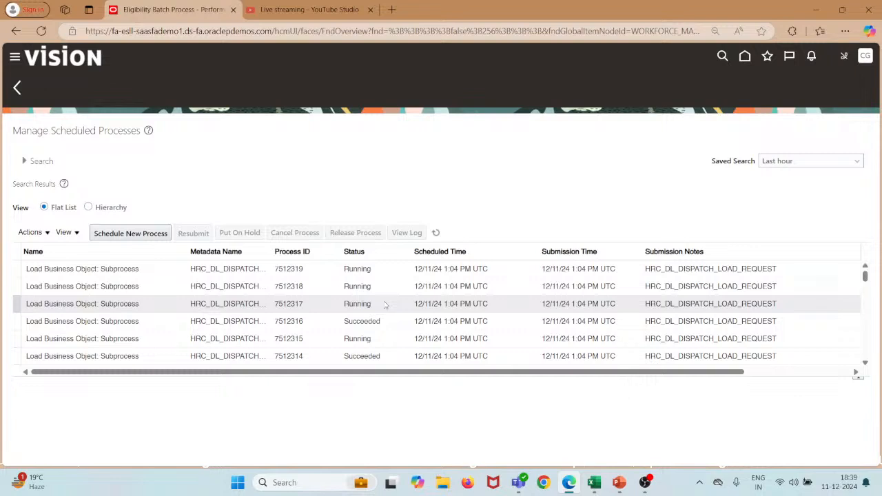
left_click(435, 232)
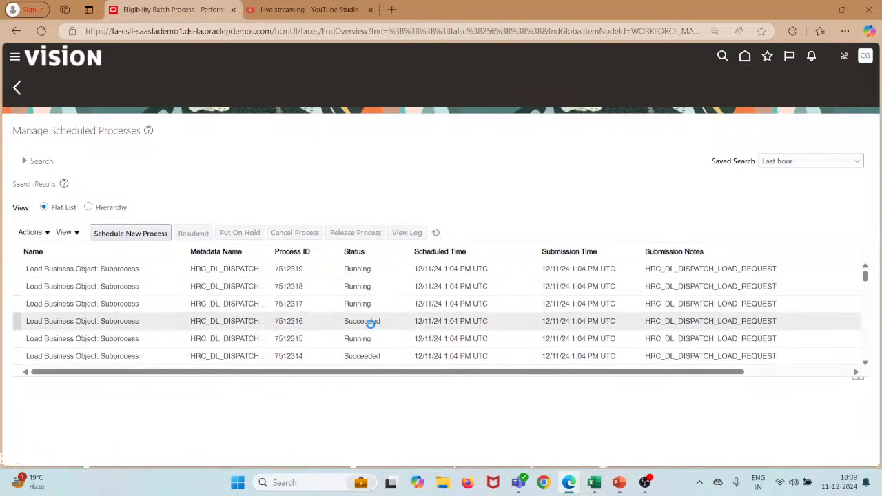
scroll(373, 329, "down", 2)
scroll(372, 330, "down", 5)
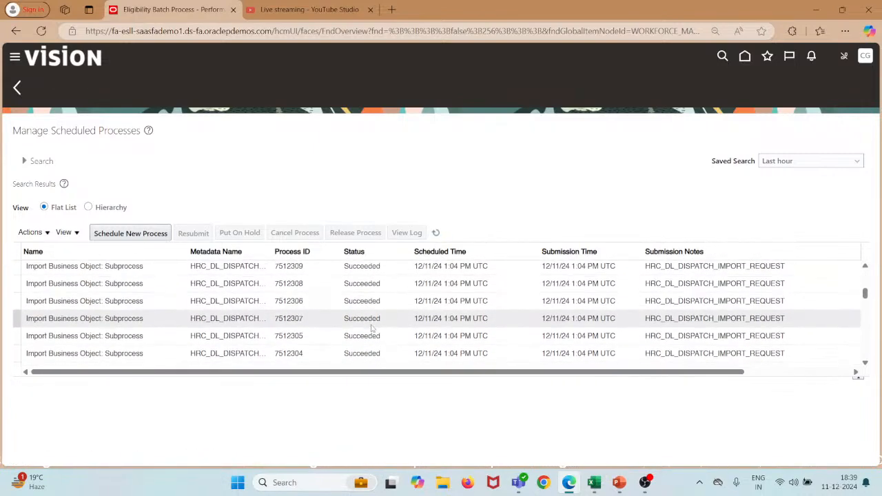
scroll(371, 326, "down", 4)
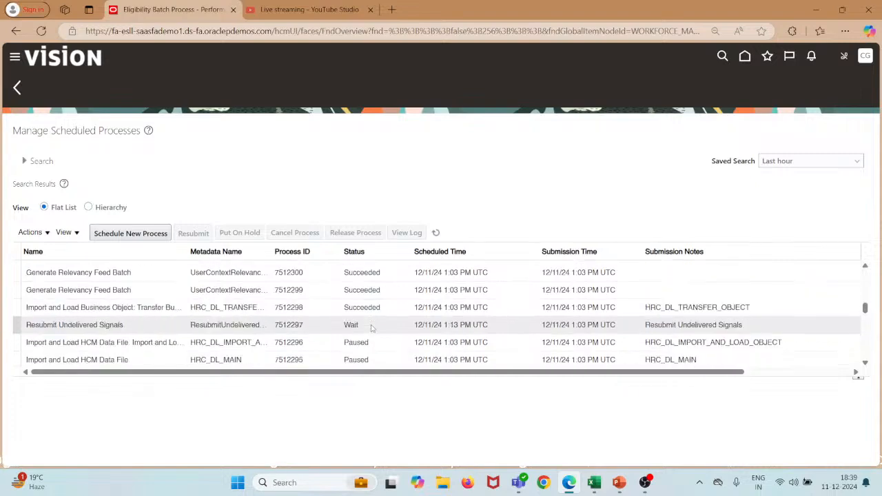
scroll(371, 326, "down", 3)
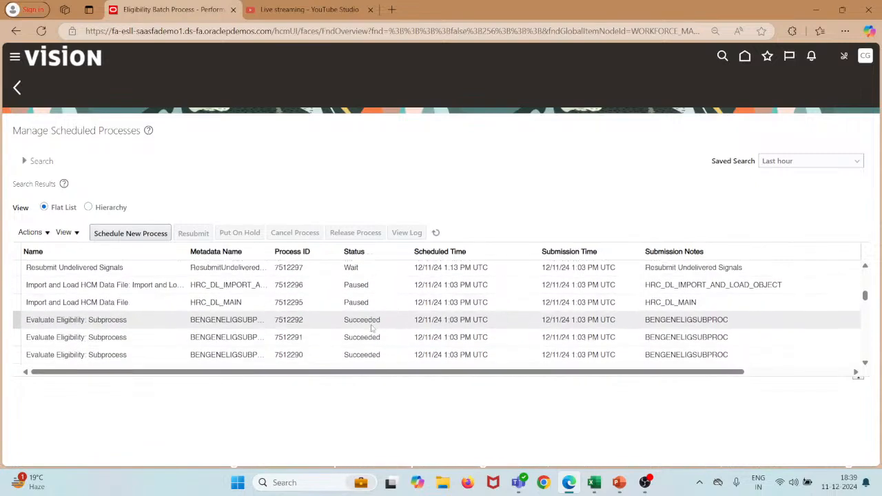
scroll(370, 327, "down", 3)
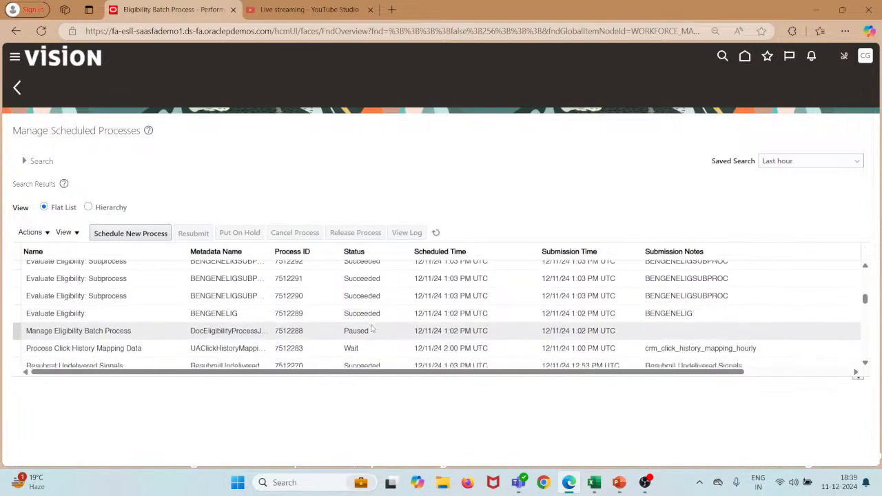
scroll(371, 328, "down", 1)
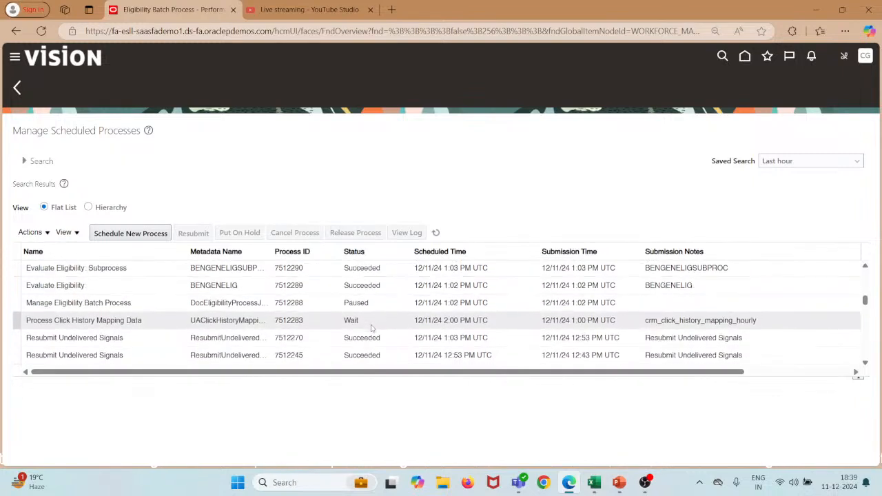
Select Manage Eligibility Batch Process 7512288 and download its 7512288.txt output log.
left_click(207, 305)
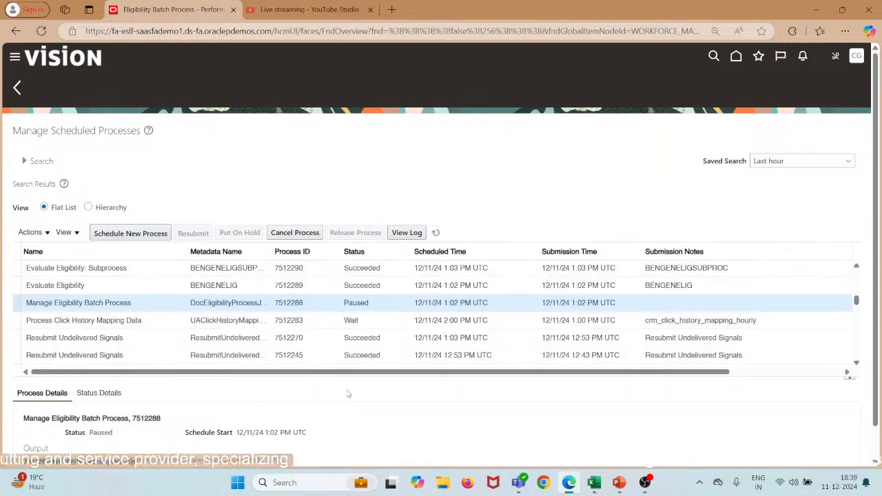
scroll(349, 394, "down", 1)
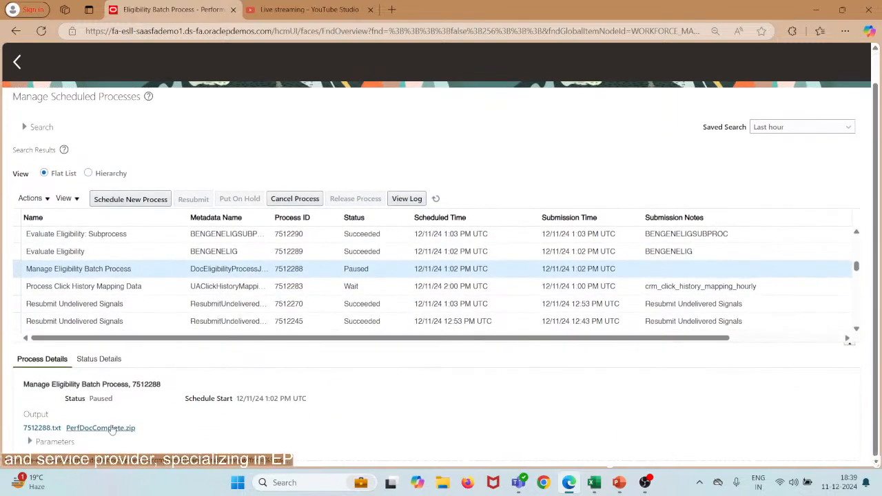
left_click(55, 428)
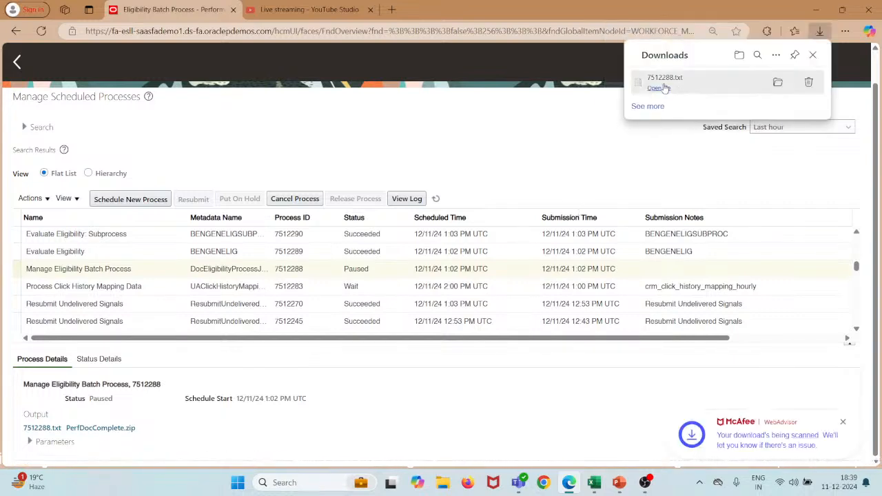
Open the downloaded log in Notepad, highlight the 4423 eligible assignments count, then minimize it.
left_click(660, 87)
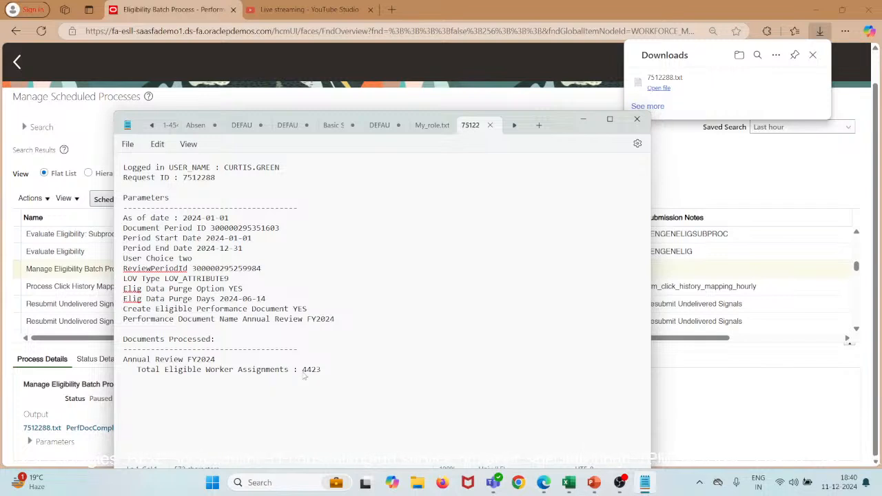
left_click_drag(303, 374, 322, 375)
left_click(584, 120)
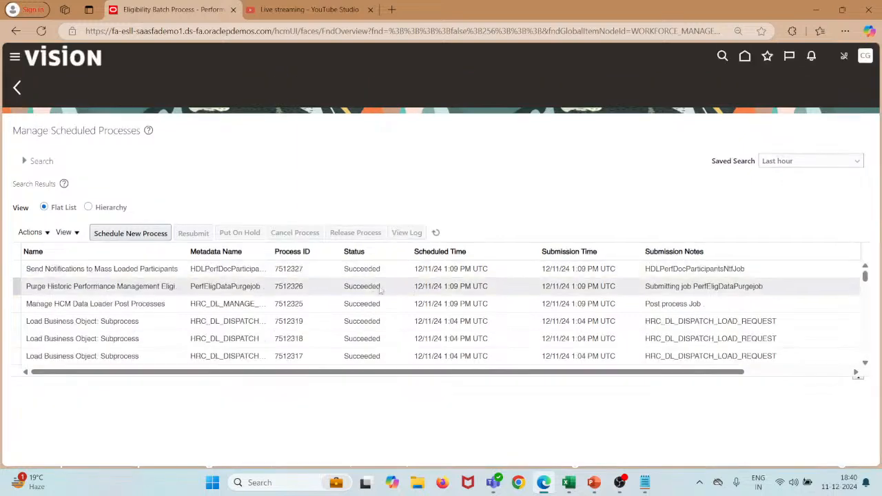
Review the process table and refresh it so all recent jobs show Succeeded.
scroll(369, 288, "down", 1)
scroll(368, 288, "up", 1)
scroll(375, 308, "down", 1)
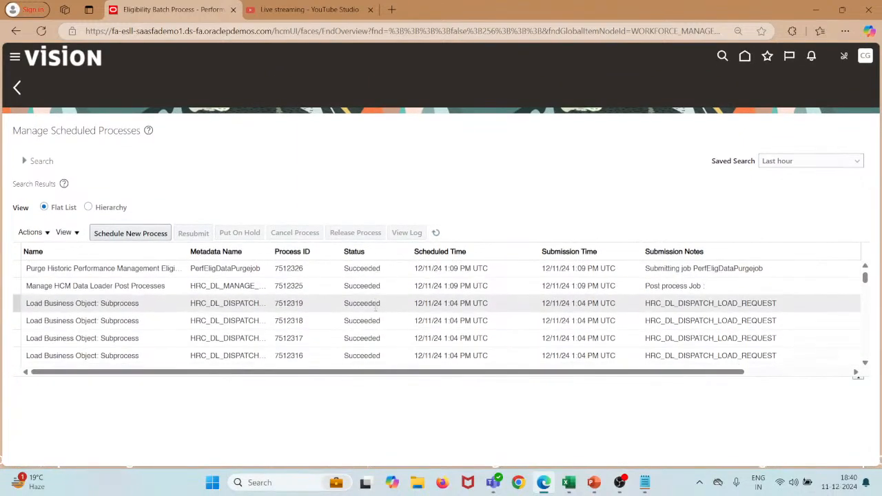
scroll(376, 310, "down", 6)
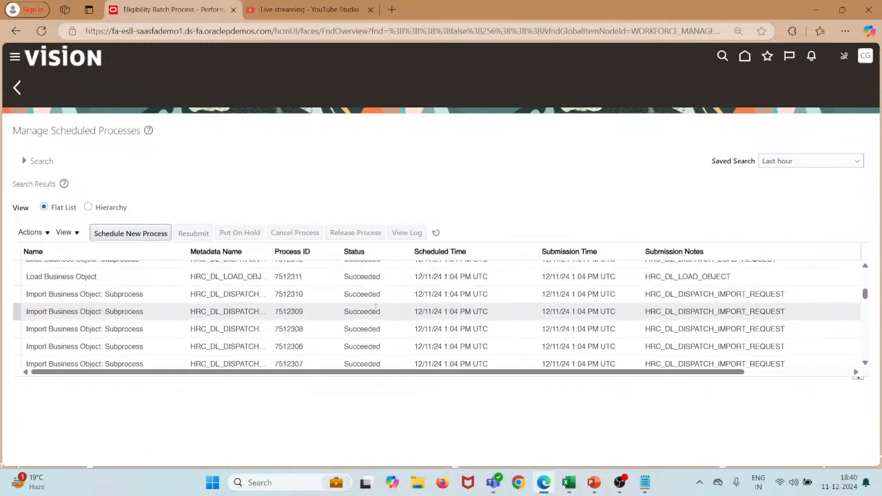
scroll(376, 313, "down", 5)
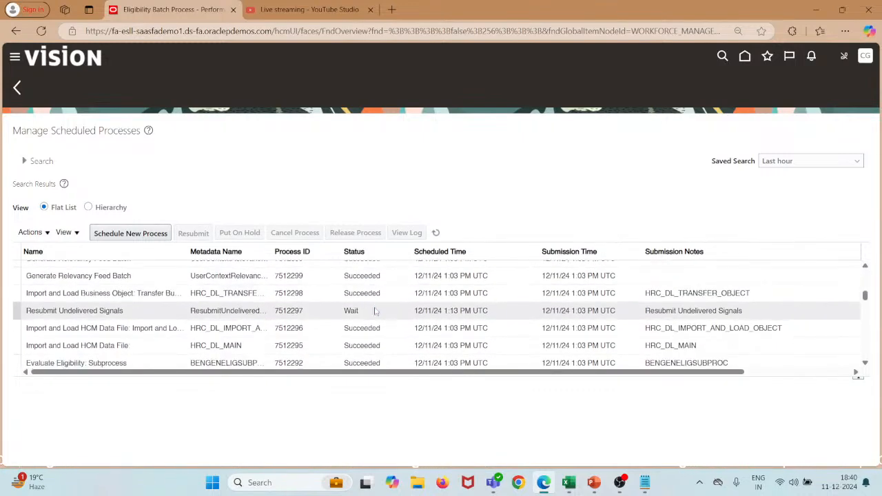
scroll(376, 310, "up", 1)
scroll(376, 310, "up", 1)
scroll(375, 308, "down", 5)
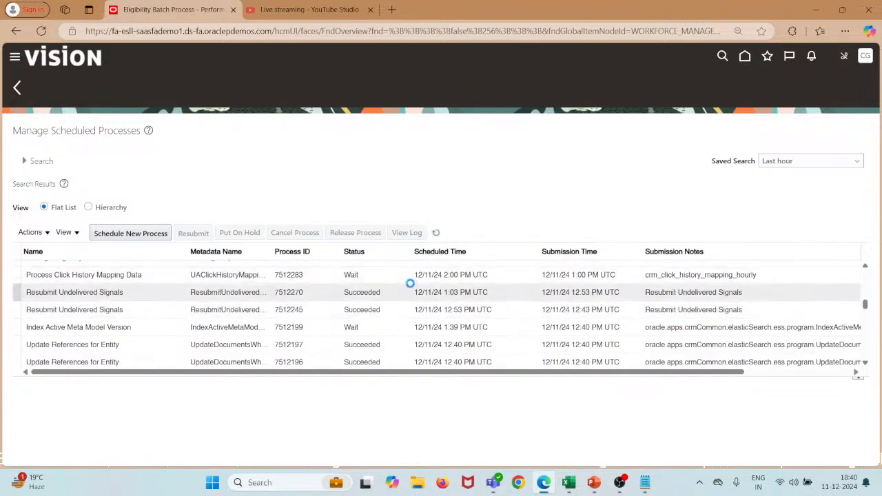
scroll(410, 285, "up", 10)
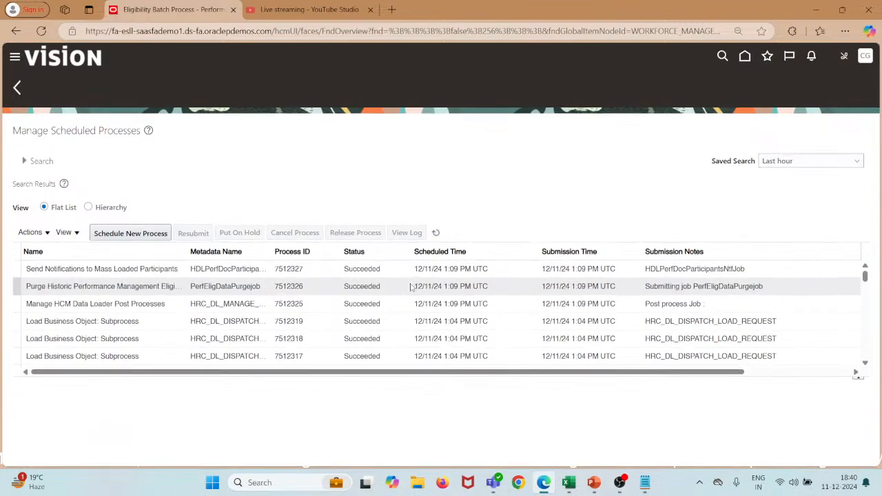
left_click(435, 237)
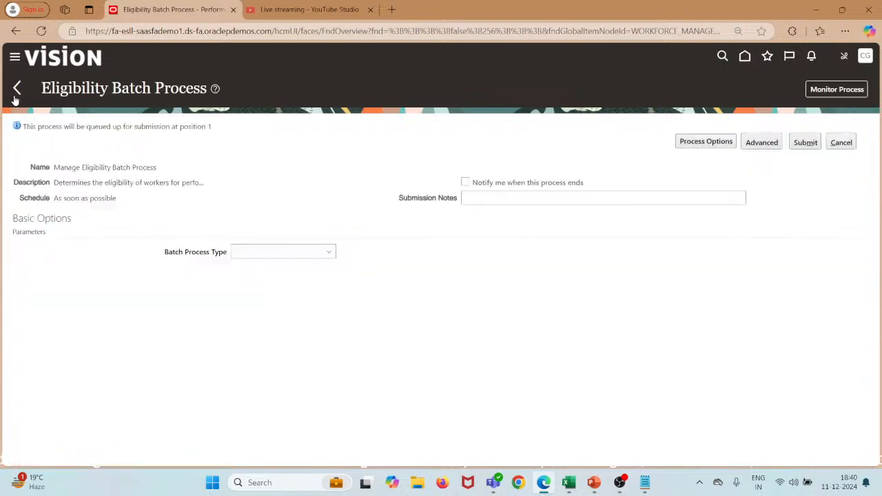
Search Performance Documents for review period Annual Review Period FY2024 and document Annual Review FY2024.
left_click(16, 95)
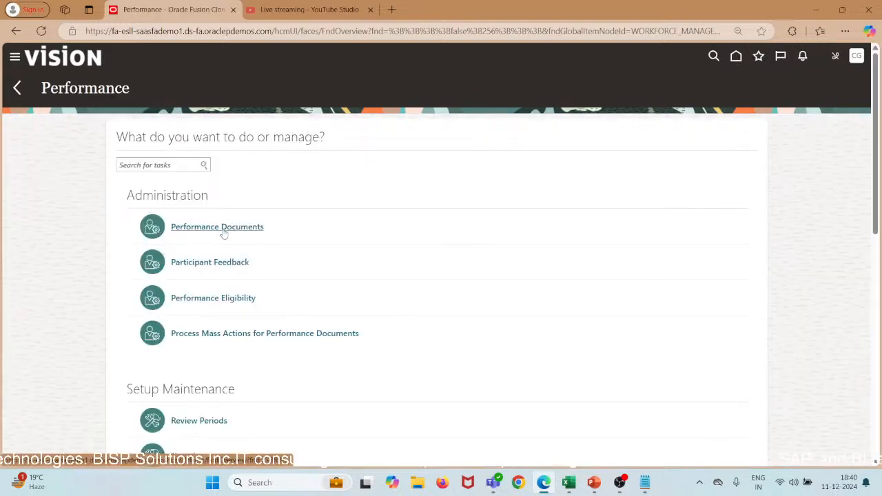
left_click(224, 231)
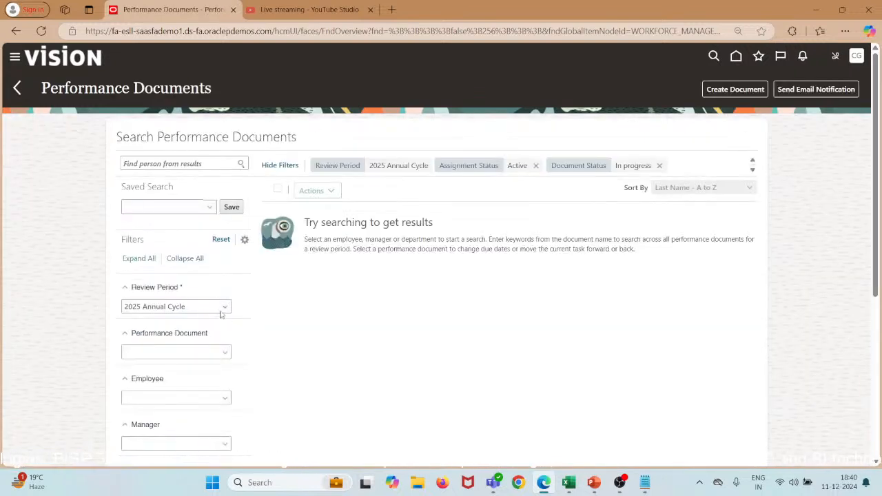
left_click(221, 312)
left_click(188, 393)
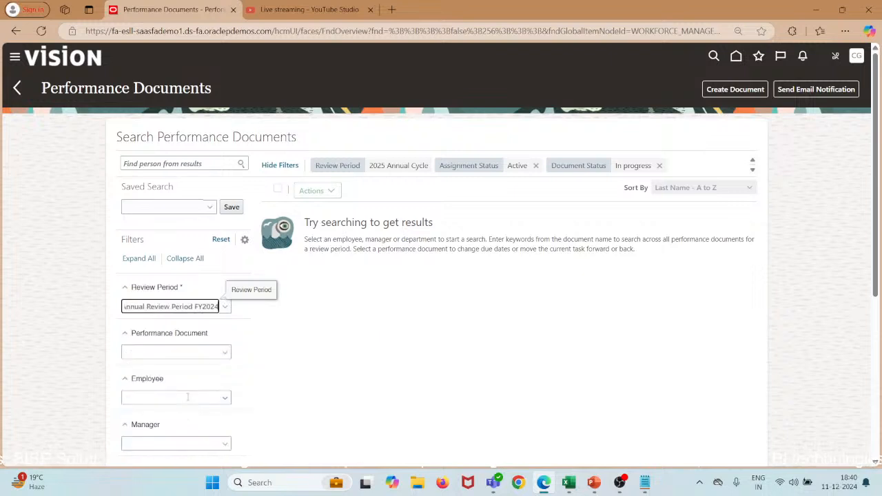
left_click(222, 357)
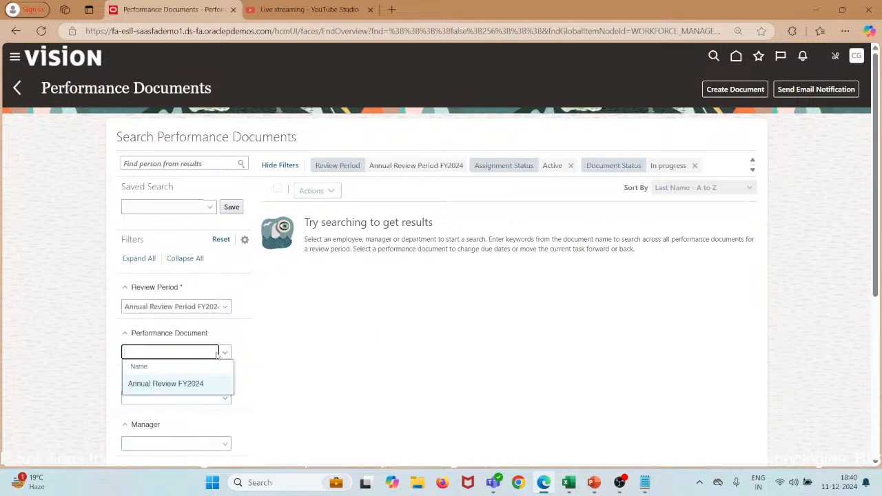
left_click(180, 381)
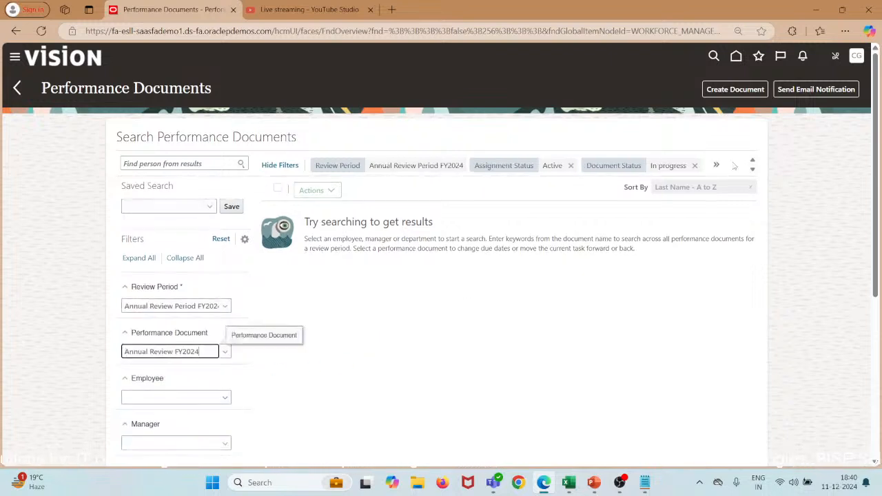
Try the empty Employee filter, then return to the Performance task list.
scroll(370, 320, "down", 1)
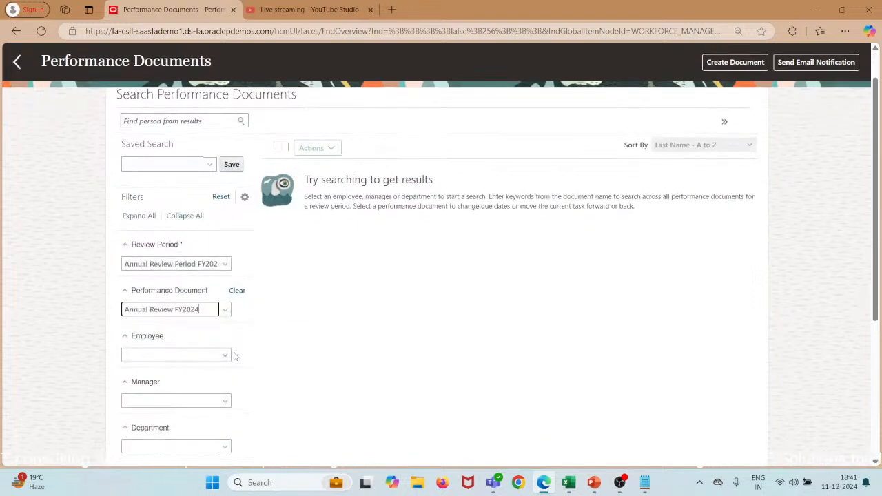
left_click(226, 356)
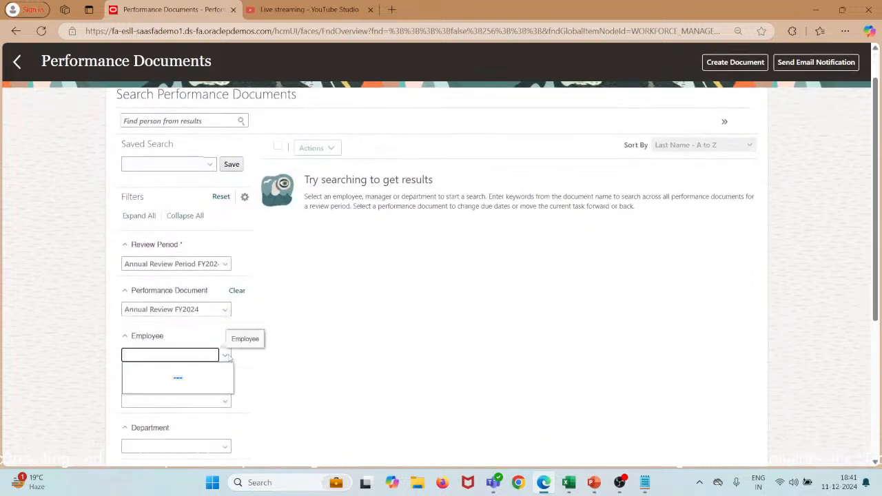
left_click(327, 359)
left_click(16, 63)
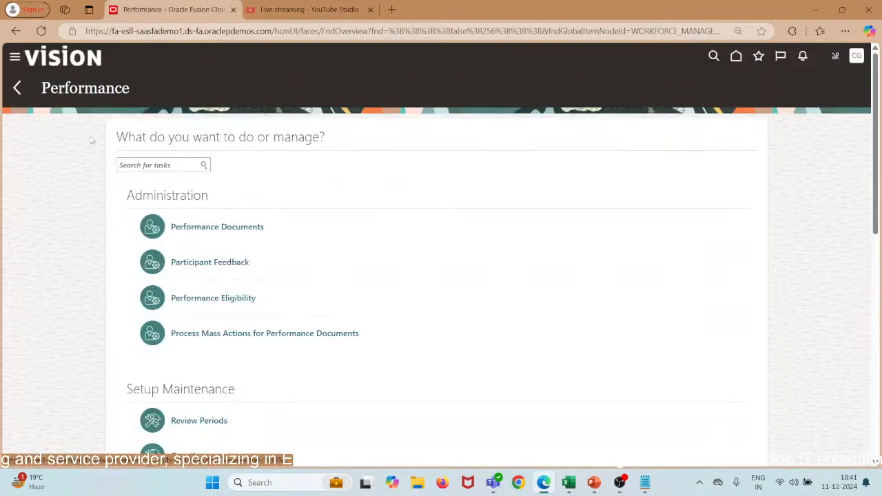
Open Eligibility Batch Process and review recent jobs under Monitor Process.
scroll(140, 319, "down", 10)
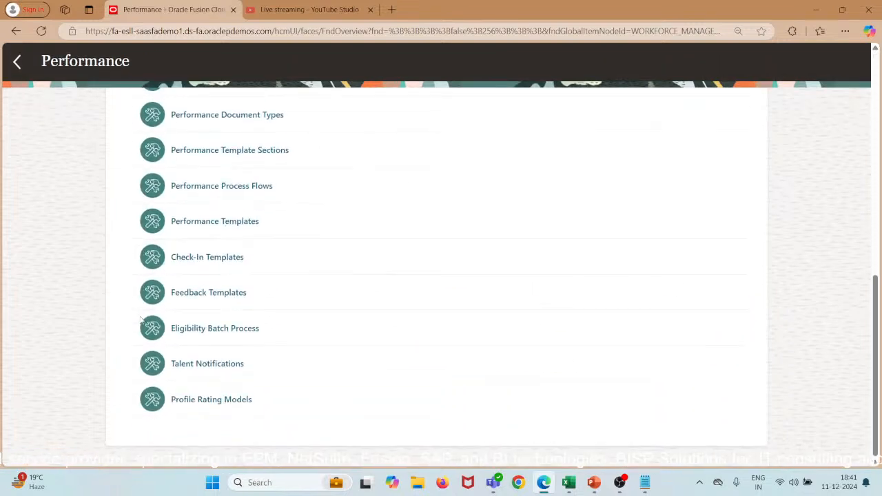
left_click(196, 331)
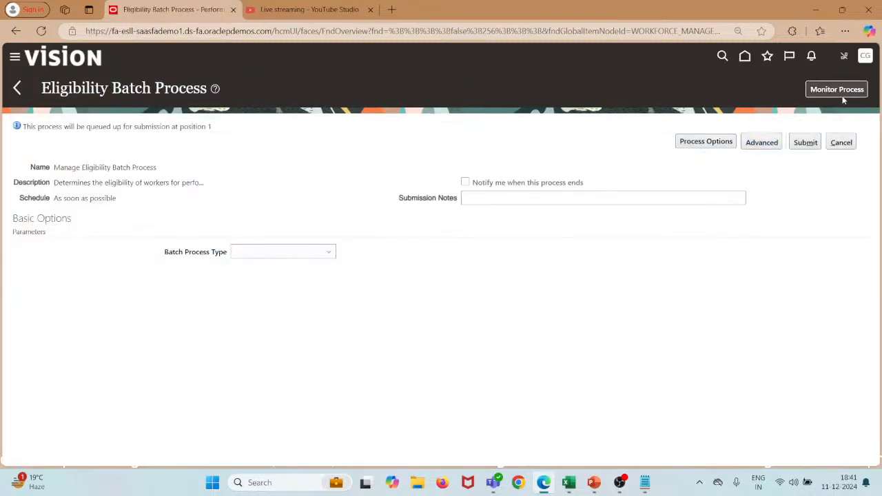
left_click(839, 94)
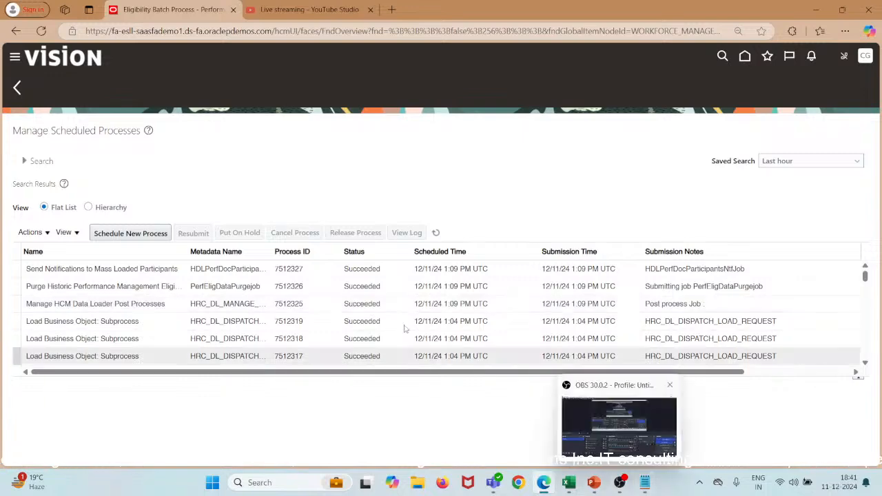
scroll(390, 321, "down", 1)
scroll(390, 321, "up", 2)
scroll(390, 320, "down", 1)
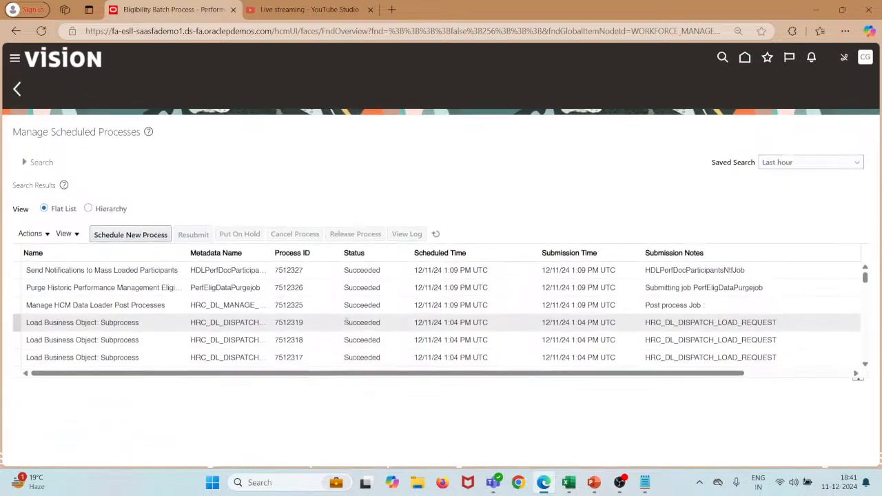
scroll(344, 321, "down", 6)
scroll(346, 324, "down", 5)
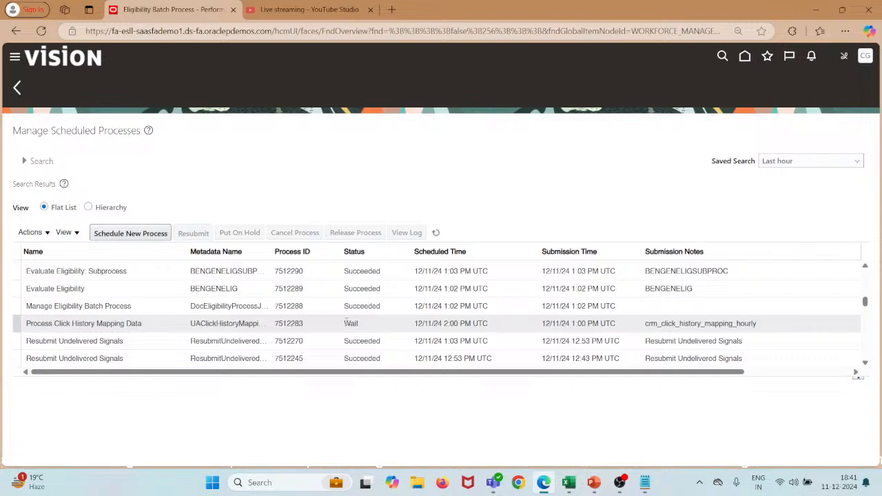
scroll(310, 329, "down", 8)
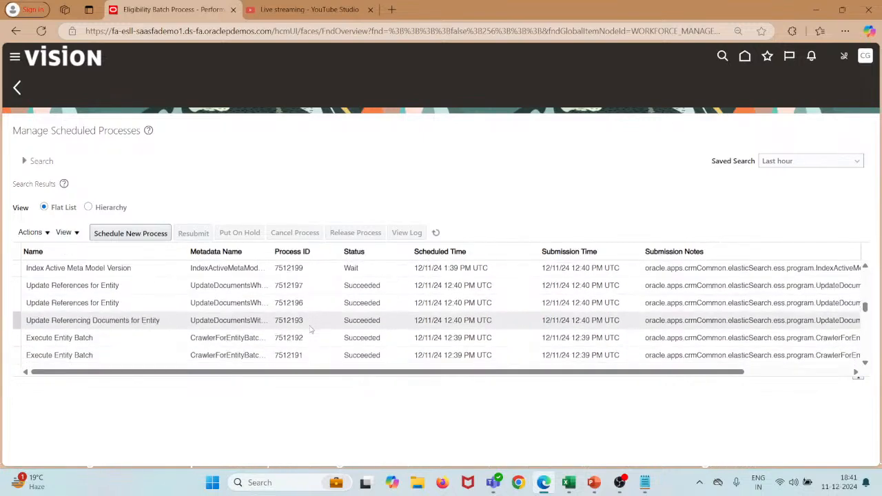
scroll(310, 329, "down", 5)
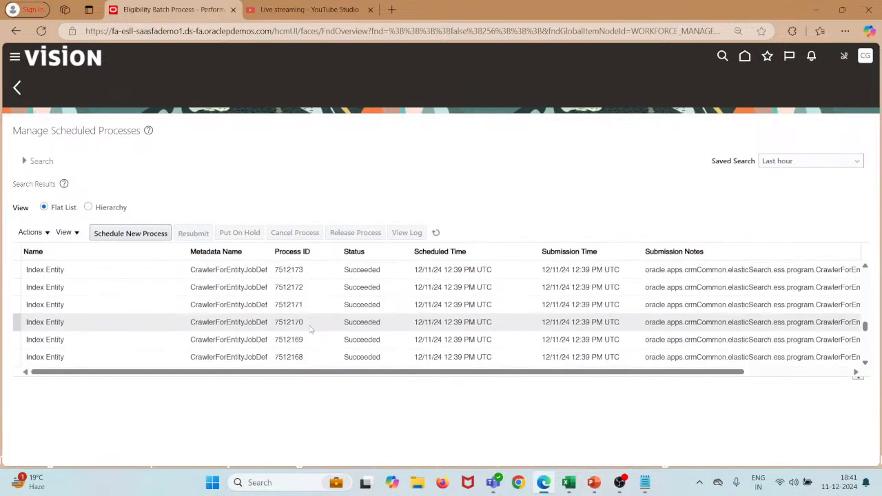
Go back to the Performance task list and open Performance Eligibility's eligible-employee search.
left_click(19, 87)
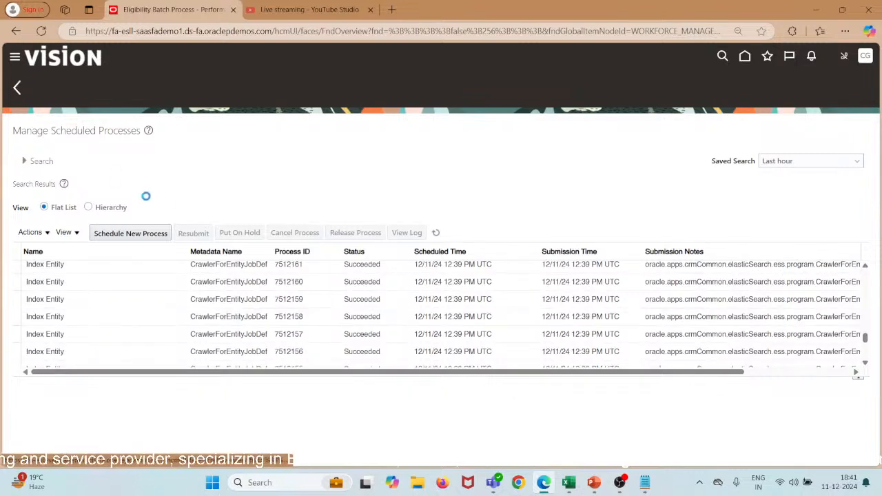
left_click(20, 87)
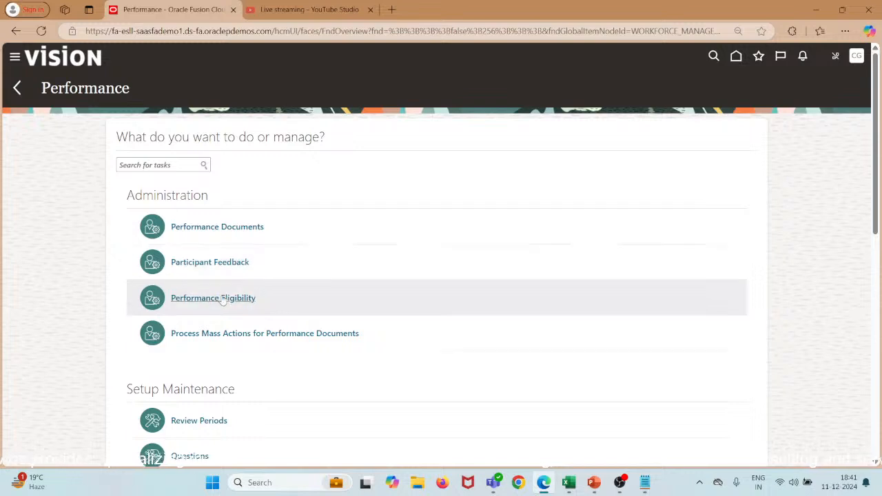
left_click(224, 297)
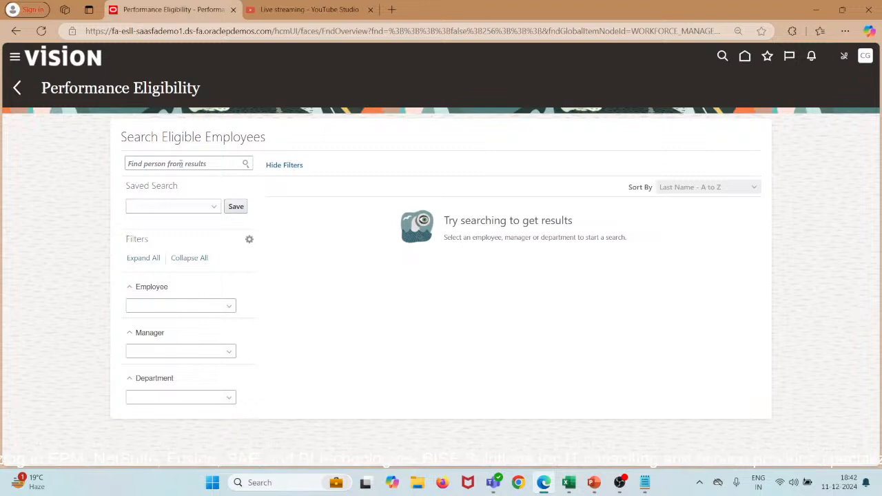
Try the empty Employee and Manager filters, then go back to the Performance task list.
left_click(193, 305)
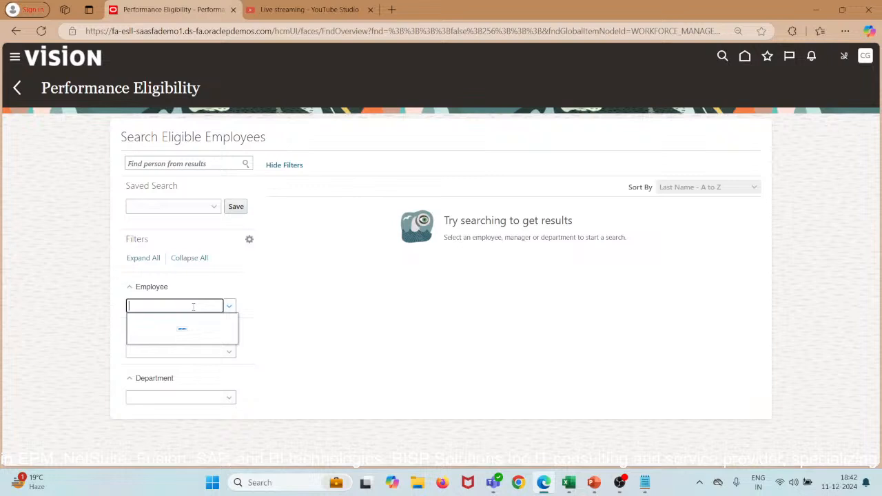
left_click(229, 308)
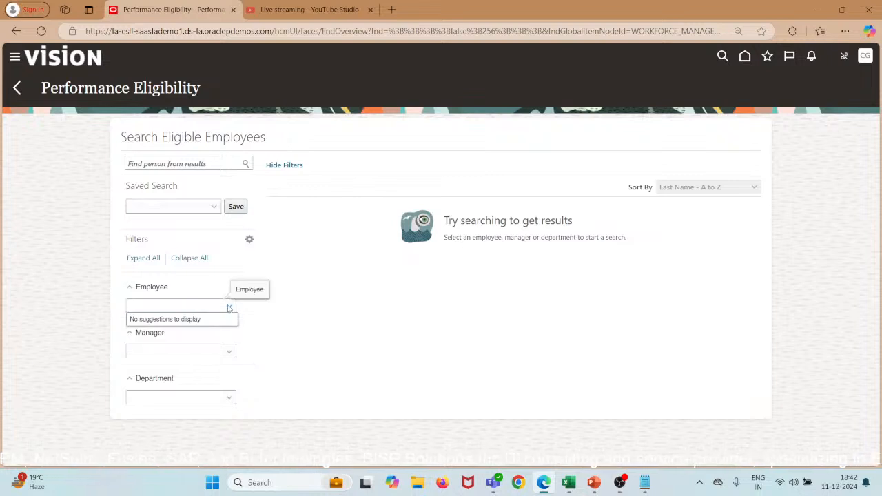
left_click(230, 358)
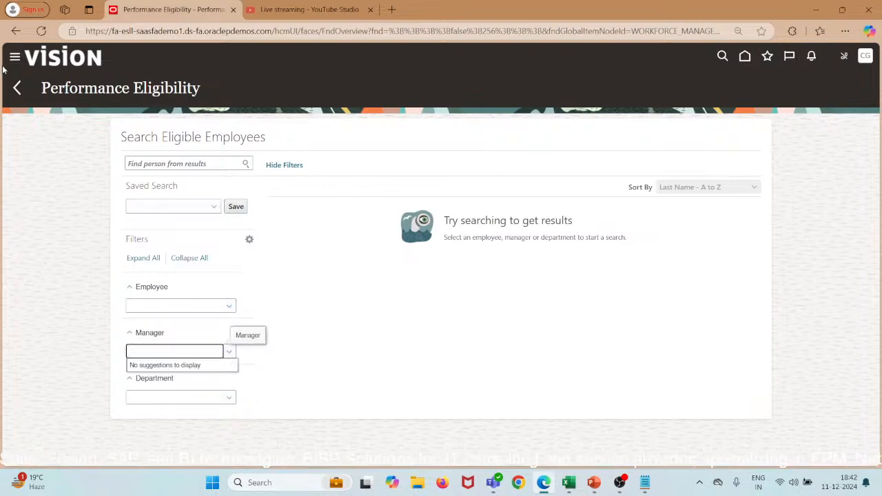
left_click(18, 88)
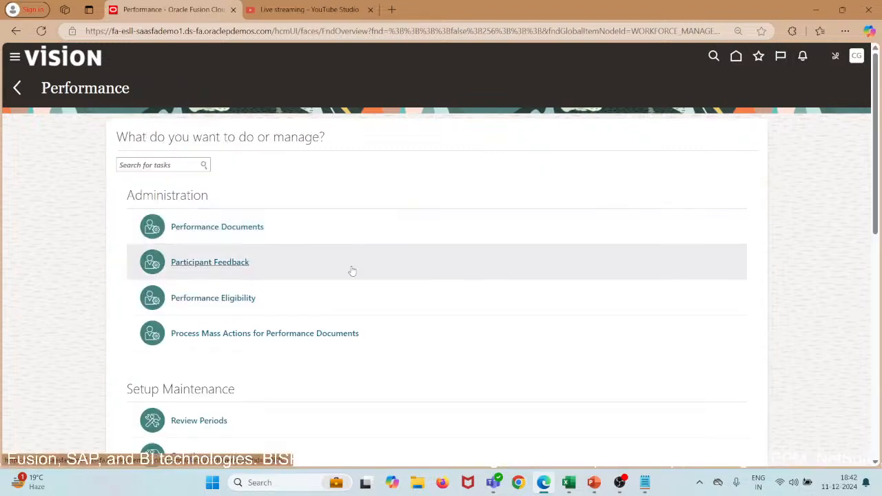
scroll(352, 271, "down", 6)
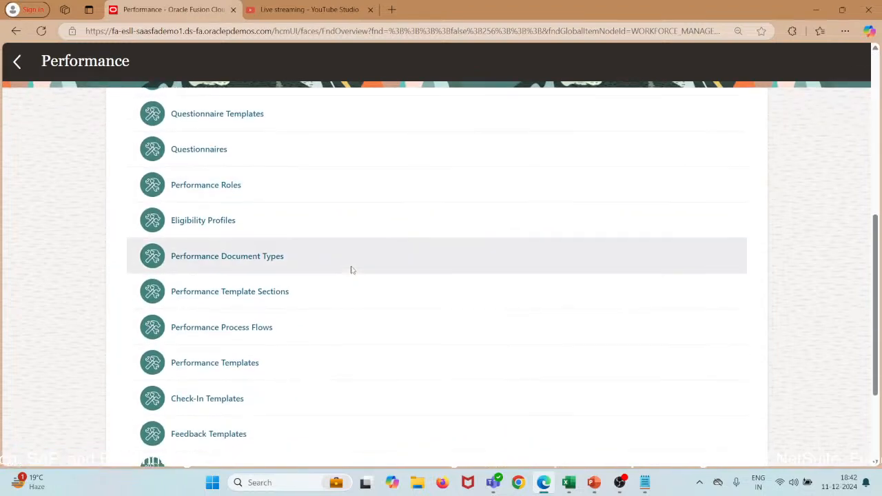
scroll(352, 270, "down", 4)
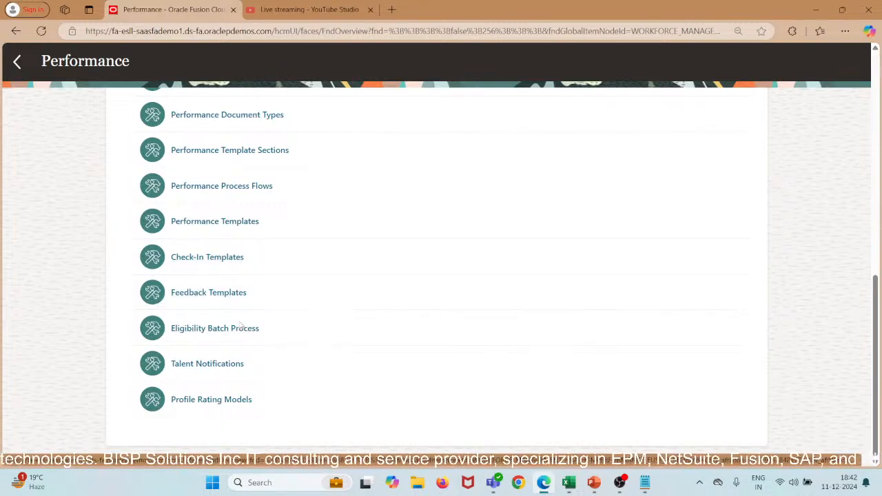
scroll(240, 324, "up", 3)
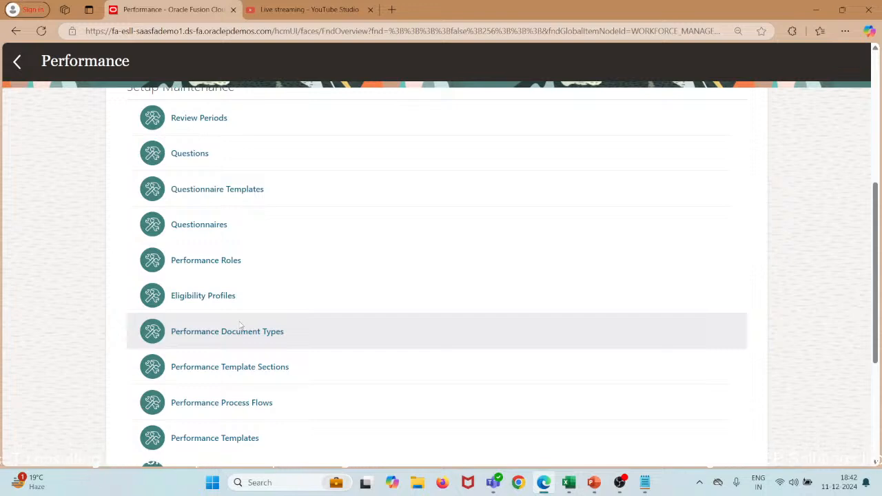
scroll(321, 268, "up", 7)
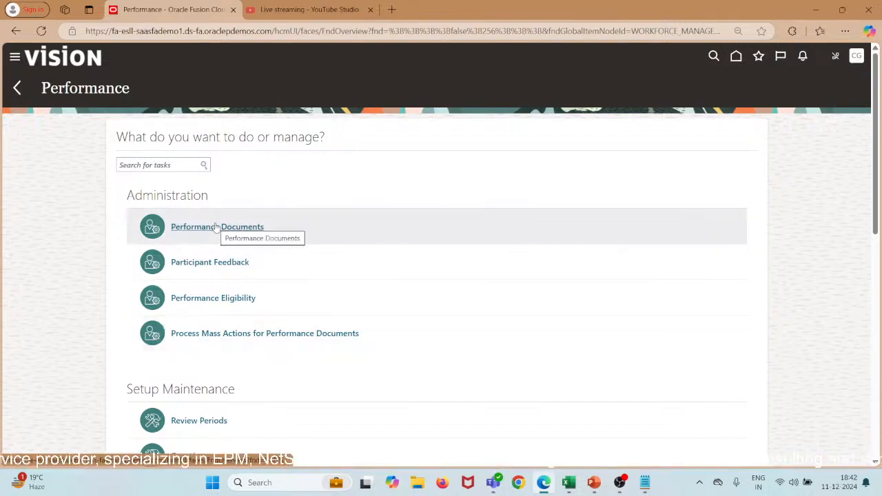
left_click(237, 227)
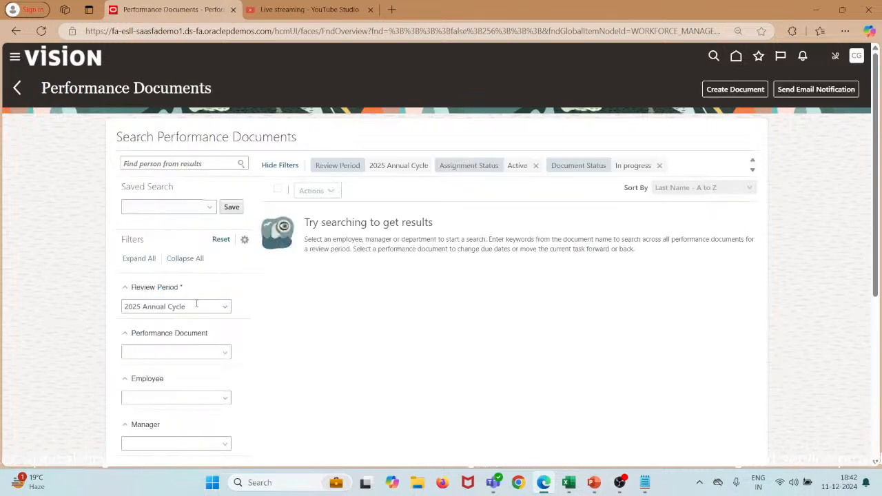
left_click(229, 307)
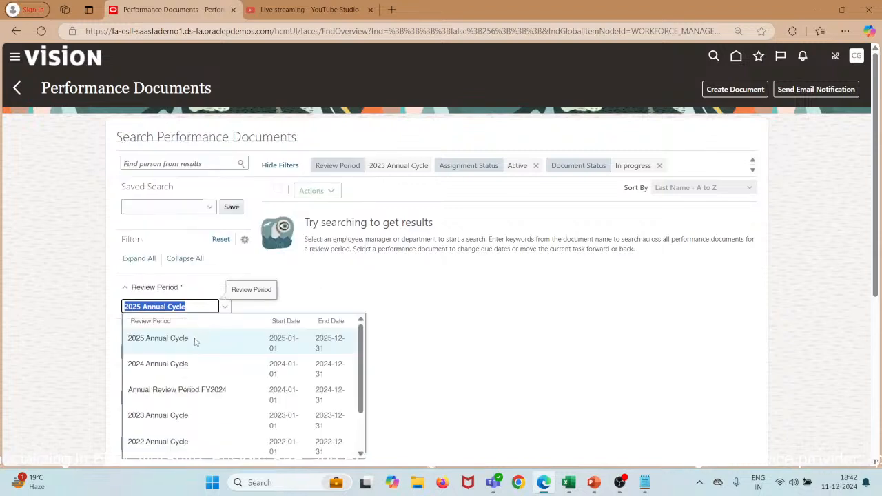
left_click(211, 391)
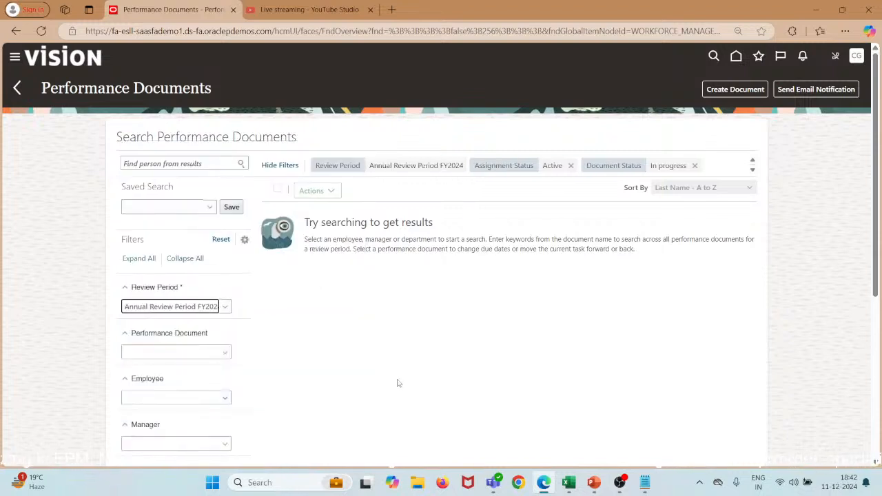
left_click(225, 354)
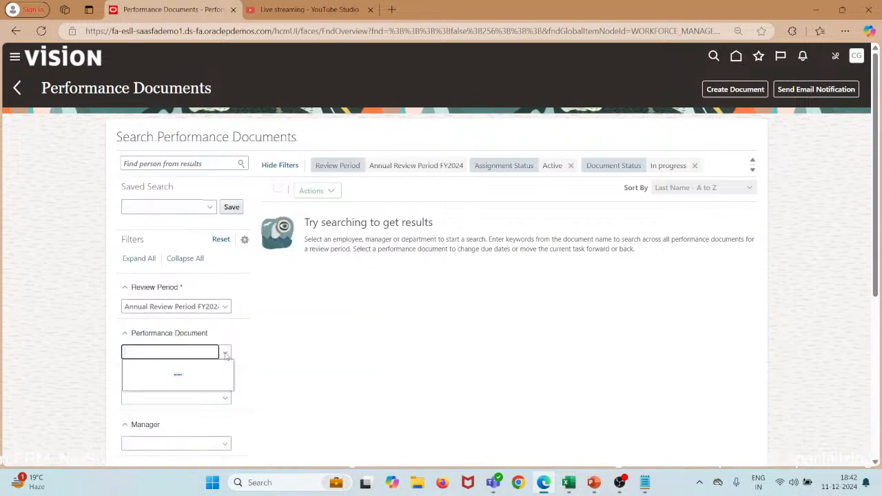
left_click(189, 387)
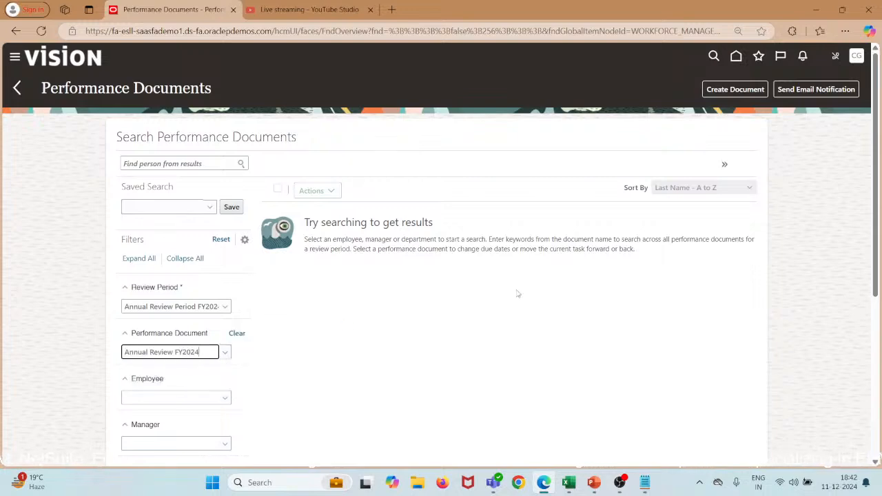
scroll(518, 294, "down", 2)
scroll(519, 294, "up", 2)
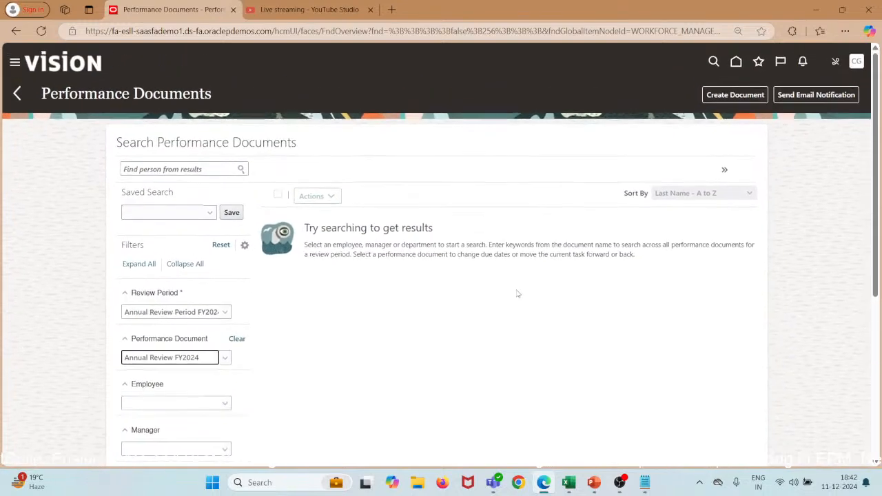
left_click(17, 88)
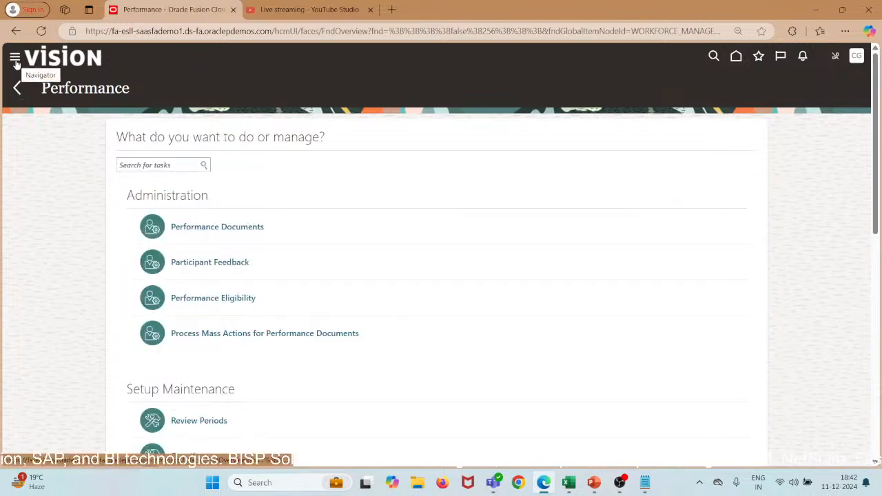
Search Person Management by the line manager's person number and open their Director of Payroll employment record.
left_click(14, 60)
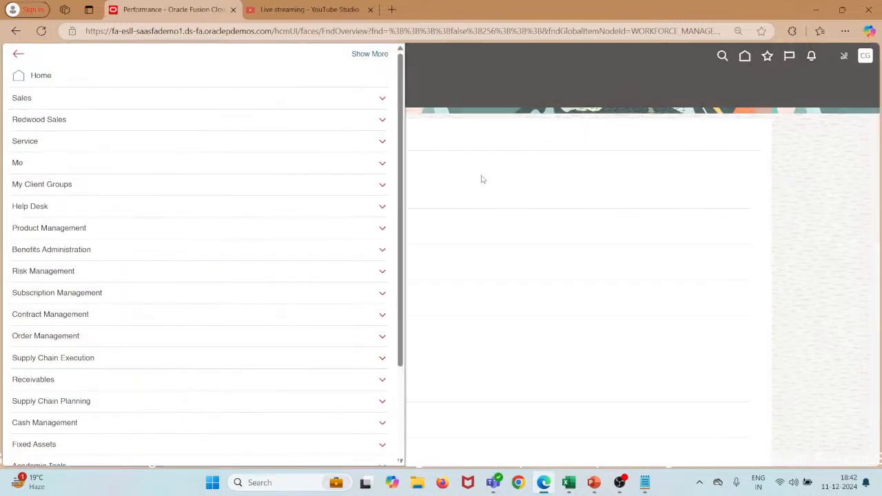
left_click(482, 179)
left_click(20, 86)
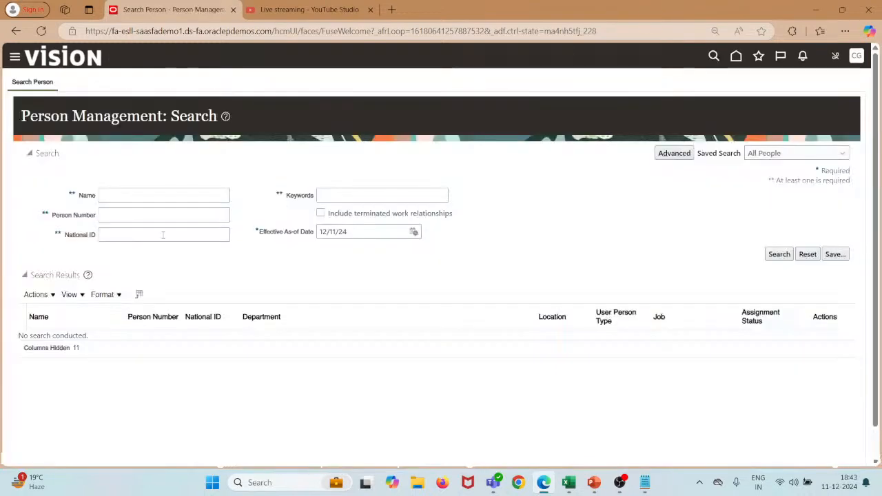
left_click(153, 216)
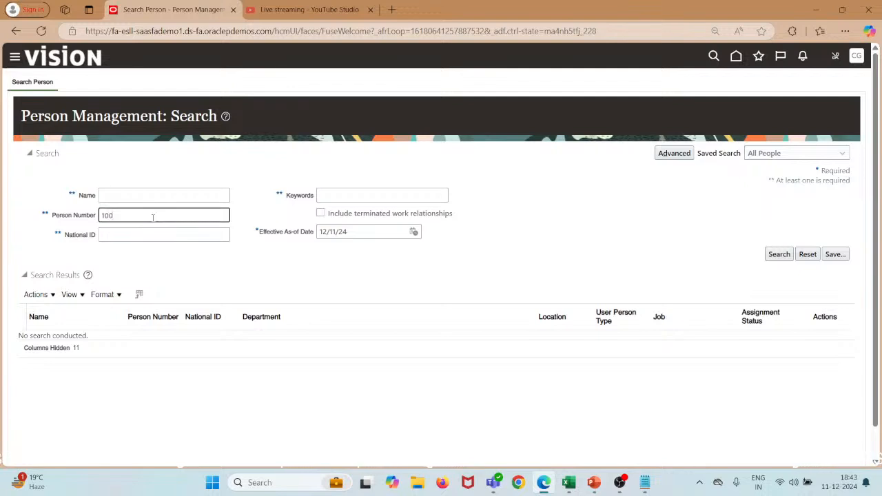
left_click(781, 255)
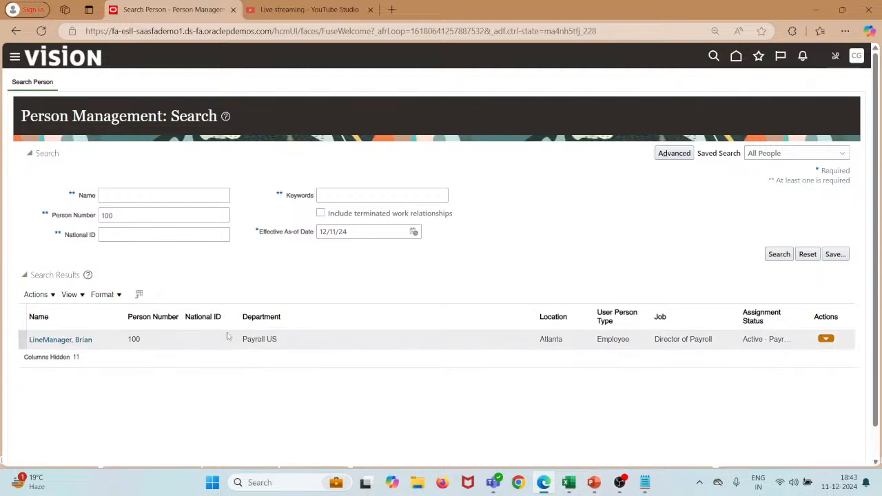
left_click(82, 340)
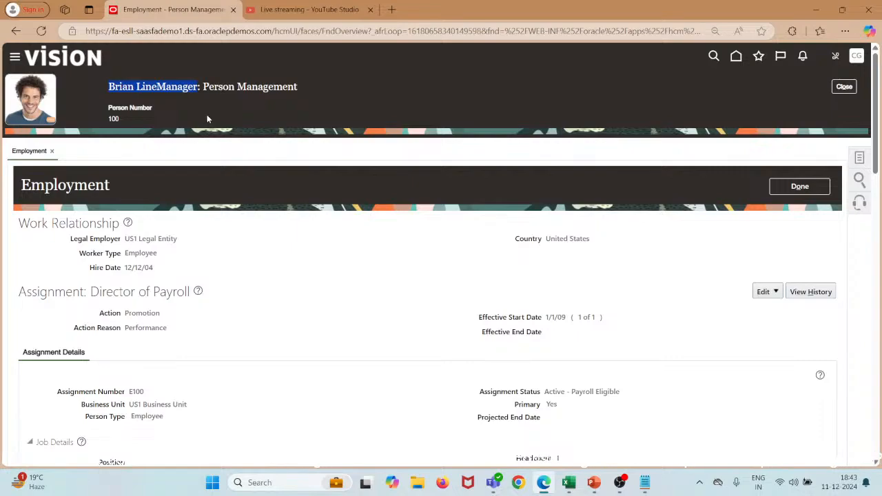
Scroll through the Employment record showing the Active - Payroll Eligible Director of Payroll assignment.
scroll(295, 262, "down", 4)
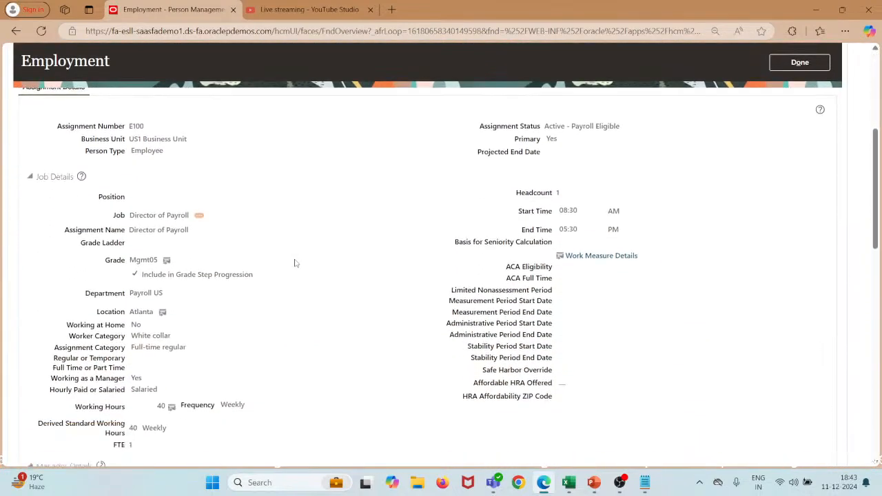
scroll(295, 262, "down", 8)
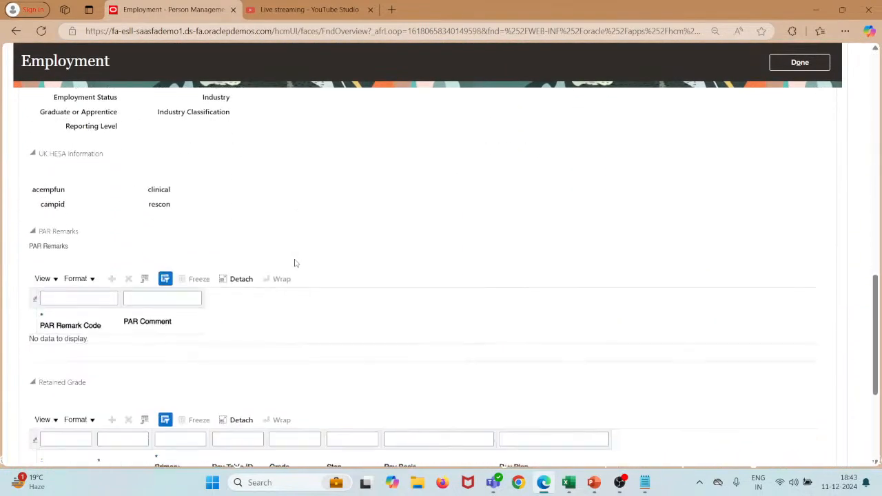
scroll(295, 260, "down", 2)
scroll(295, 260, "up", 15)
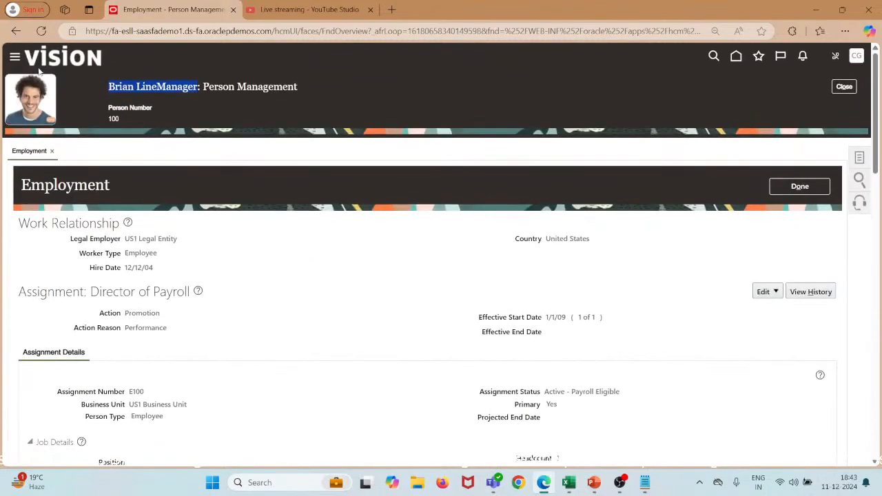
Reload the page that failed to load and bring up the Navigator, scrolled down to Tools.
left_click(13, 60)
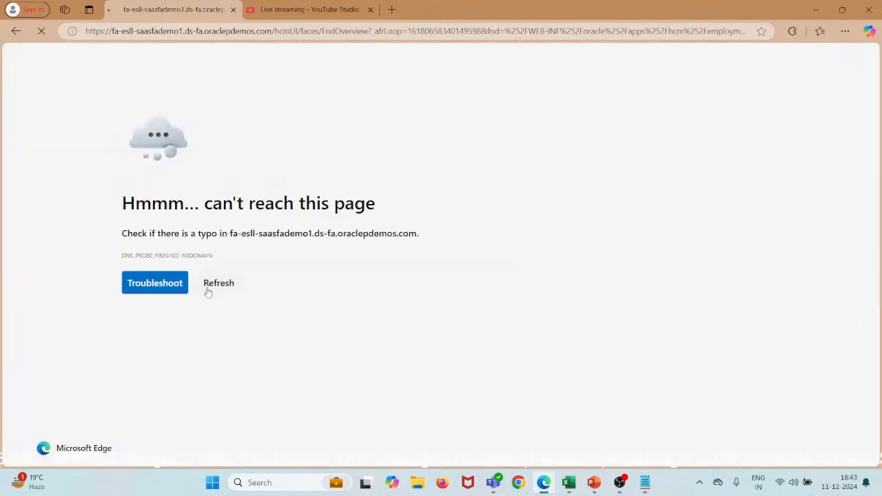
left_click(213, 285)
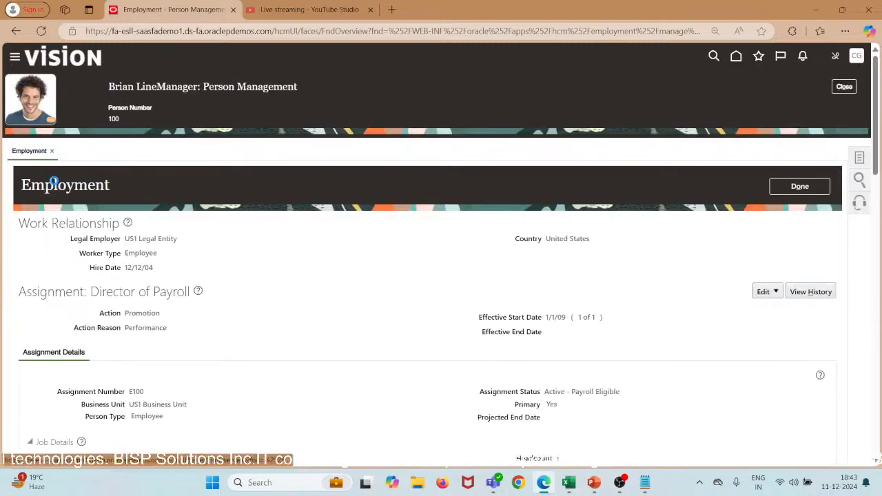
left_click(15, 57)
scroll(95, 306, "down", 3)
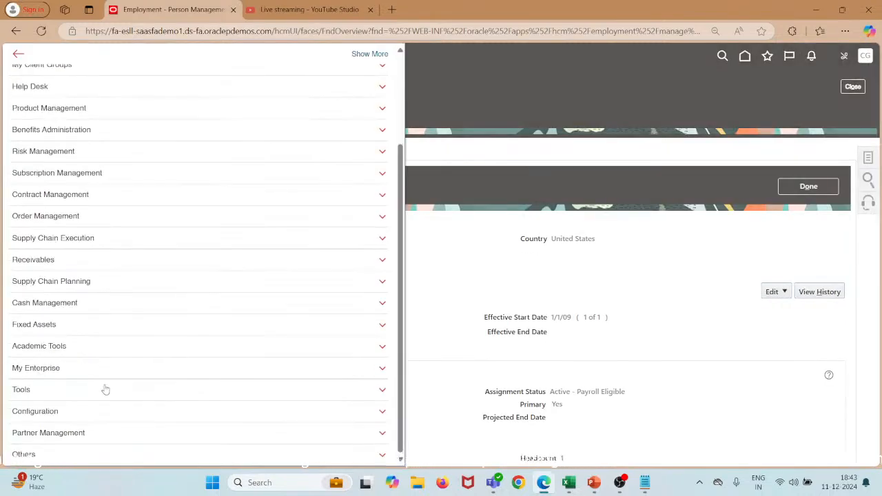
Open Users in the Security Console and search for the line manager's pasted full name.
left_click(106, 392)
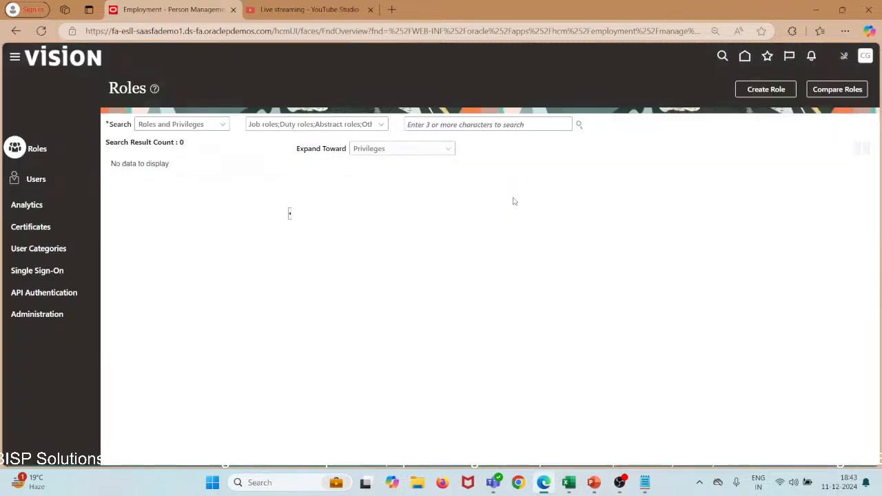
left_click(42, 181)
left_click(408, 125)
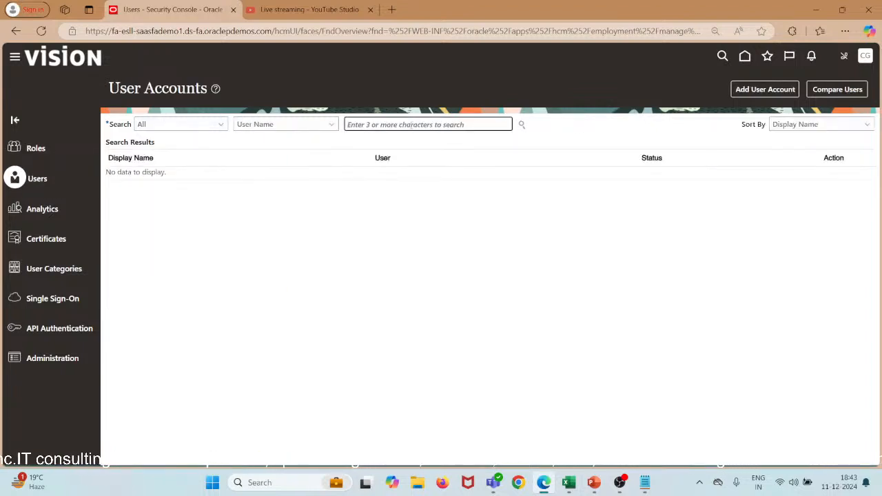
type("Brian LineManager")
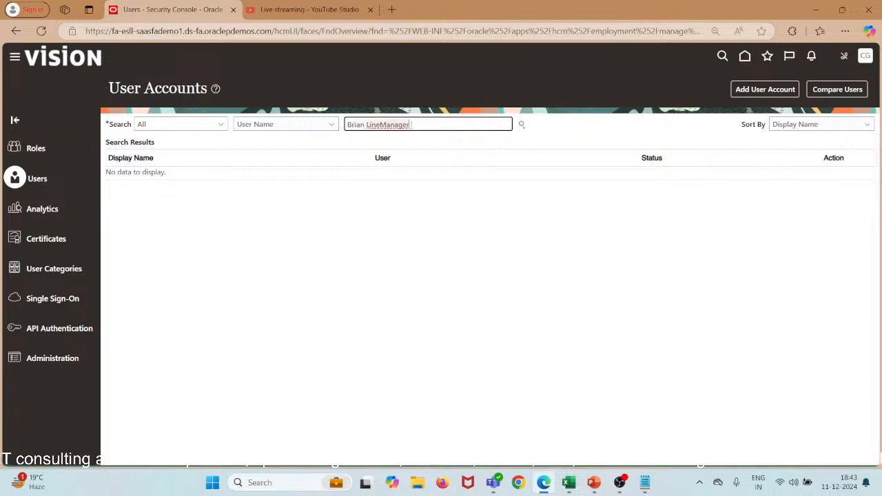
left_click(522, 126)
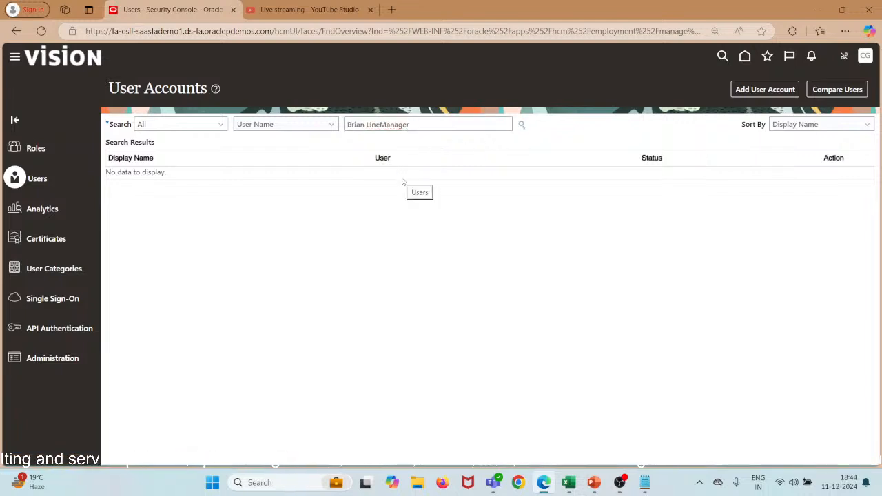
Switch the user search to First Name and search on the first name only.
left_click(326, 126)
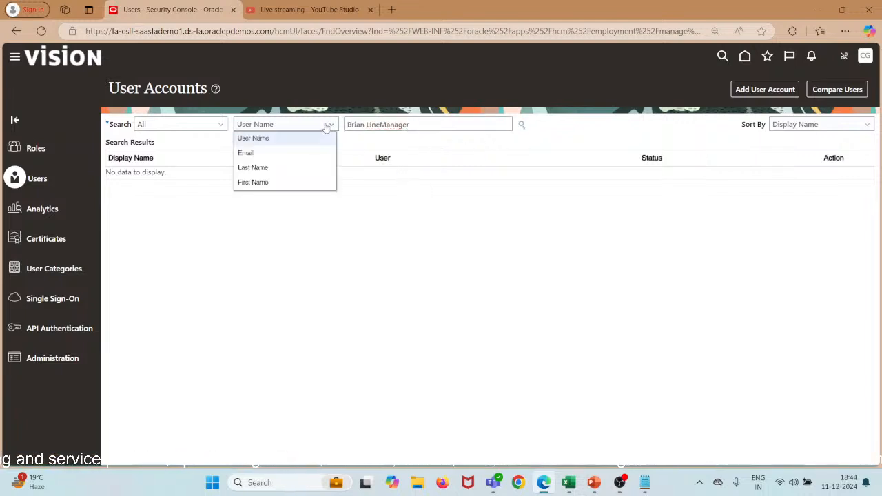
left_click(280, 184)
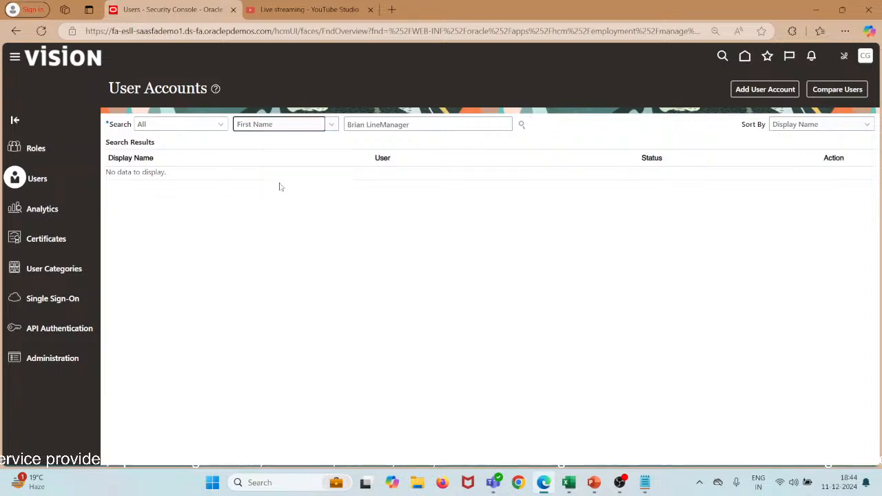
right_click(442, 125)
key("ctrl+c")
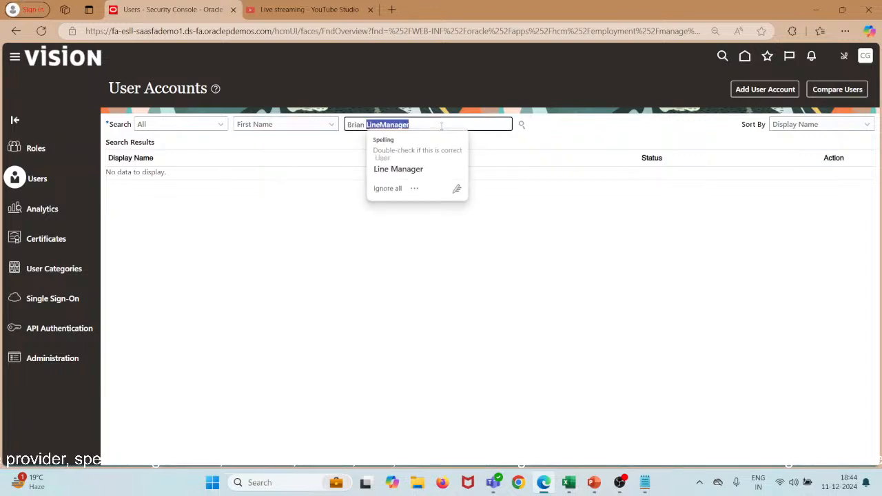
key("Escape")
key("BackSpace")
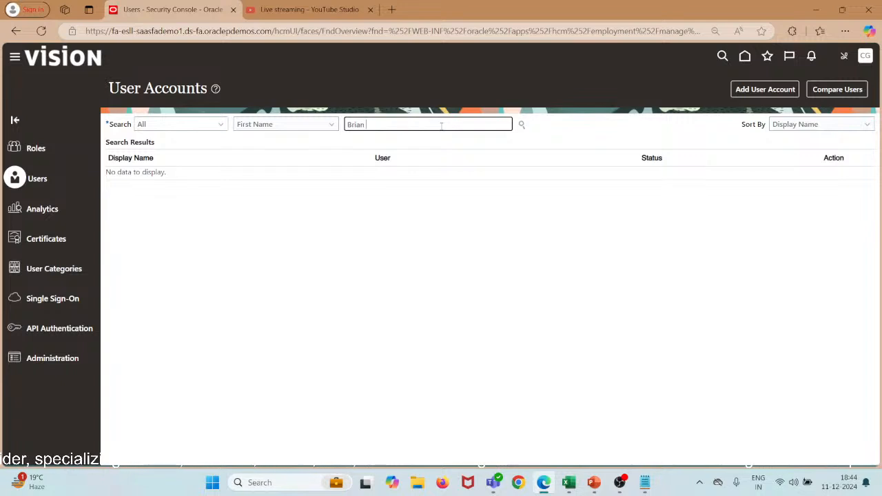
left_click(522, 124)
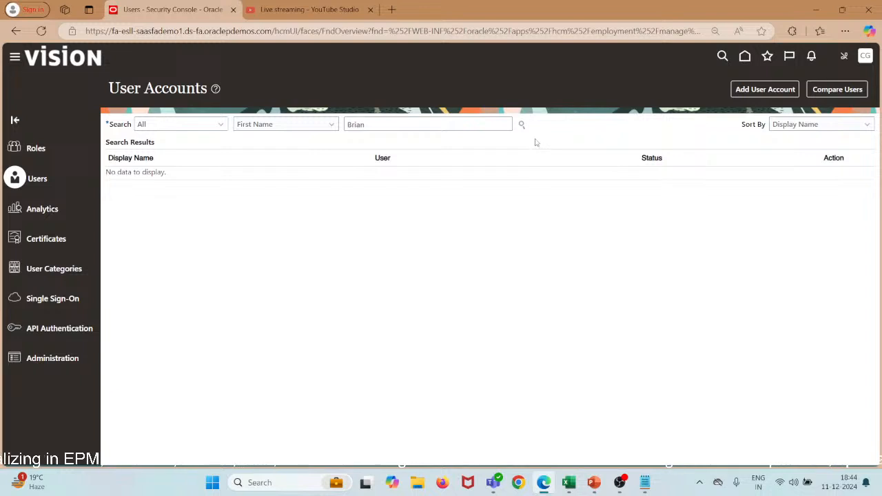
Switch the search to Last Name and search the pasted last name, listing two active accounts.
left_click_drag(378, 121, 297, 119)
left_click(301, 124)
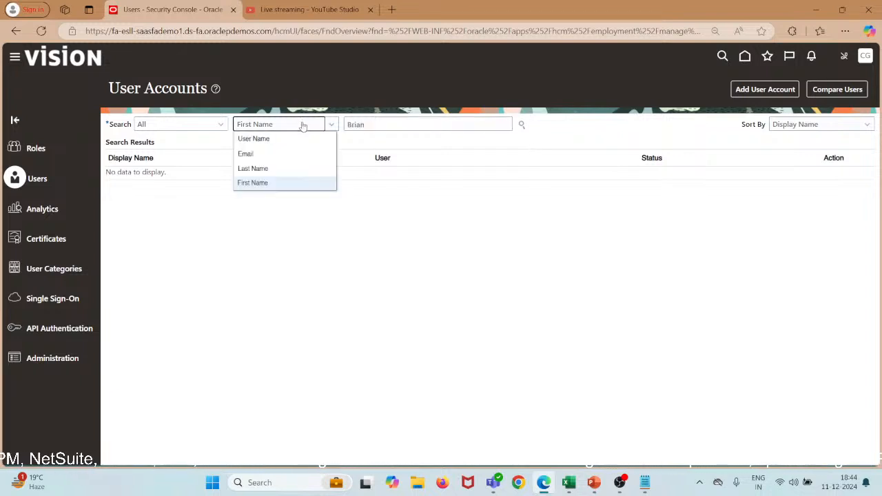
left_click(282, 169)
left_click(393, 124)
key("ctrl+a")
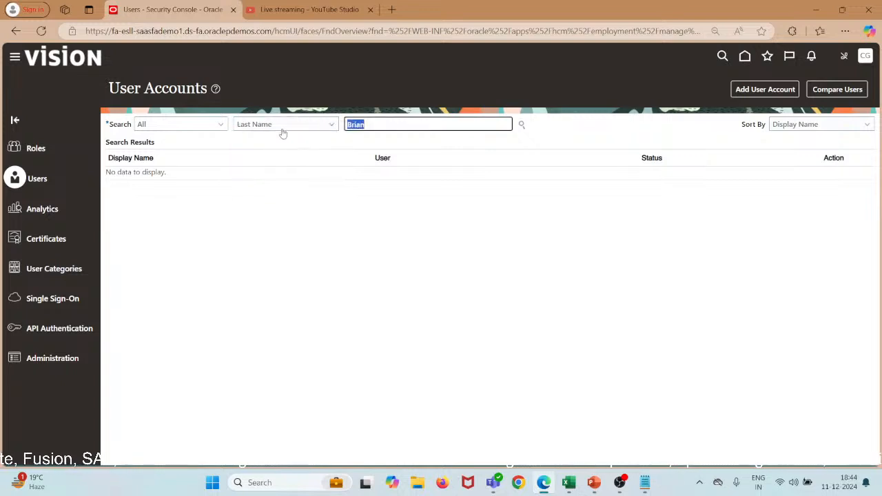
key("ctrl+v")
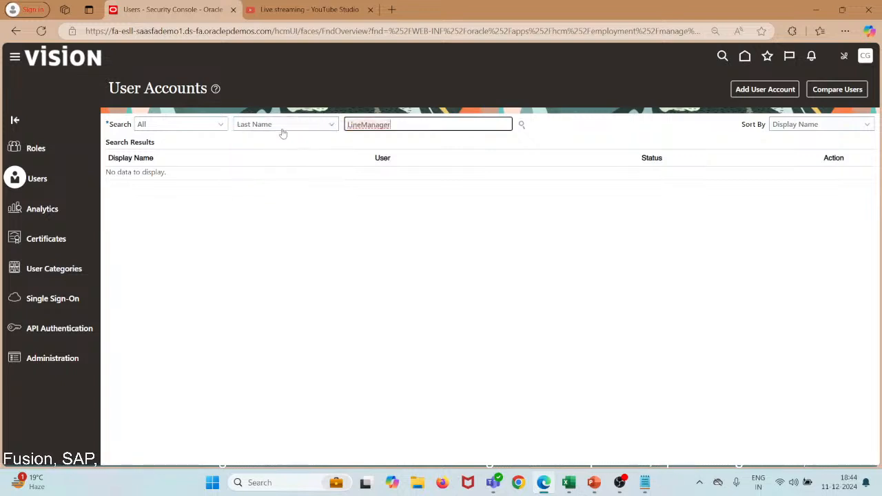
left_click(522, 125)
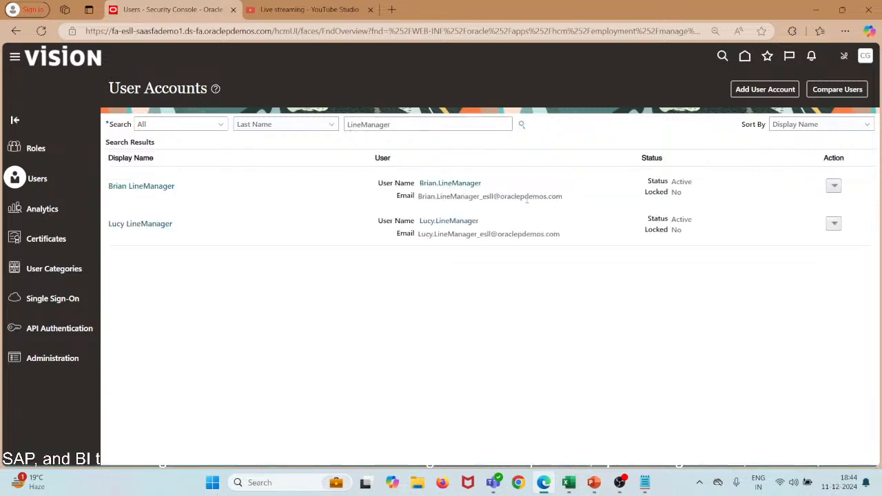
Open the first matching account's details and select its User Name value for copying.
left_click(157, 185)
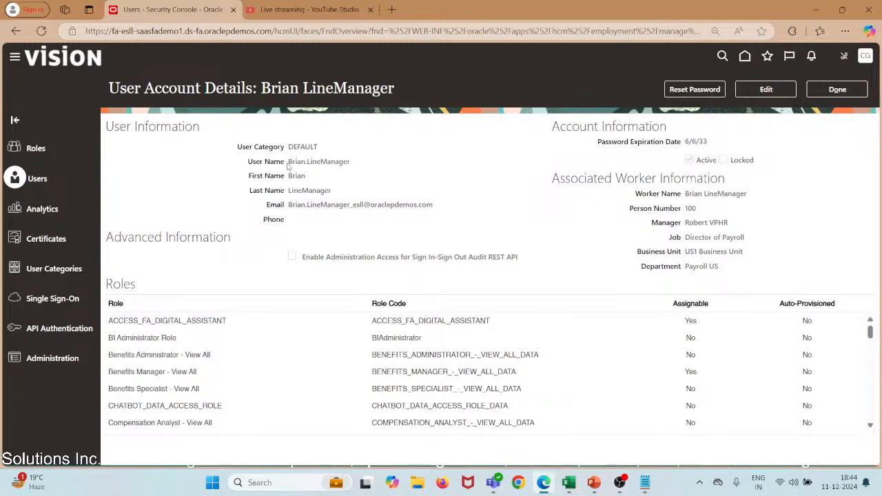
left_click_drag(290, 162, 335, 161)
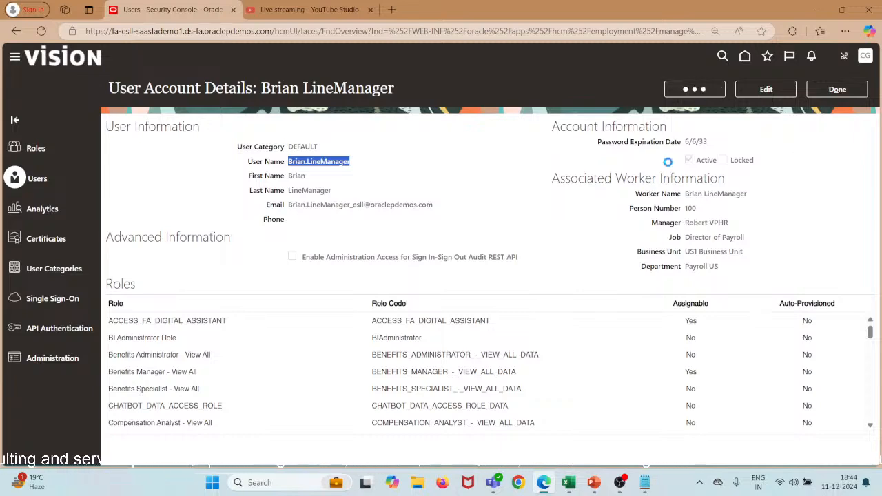
Manually reset the line manager's password, entering and confirming the new password; expiration becomes 3/11/25.
left_click(694, 91)
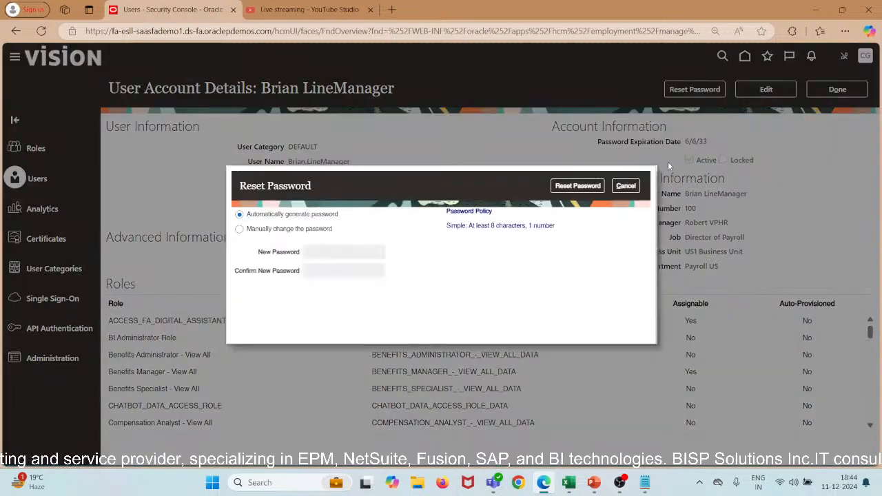
left_click(239, 229)
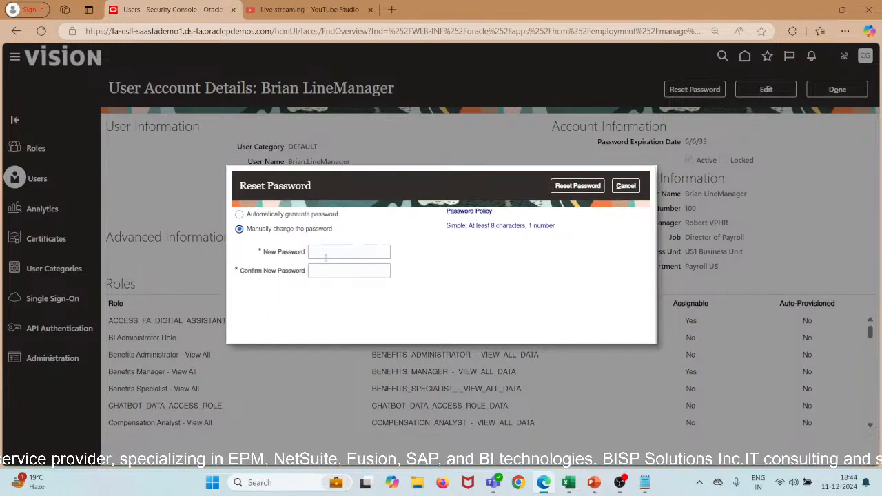
left_click(325, 252)
type("Wel")
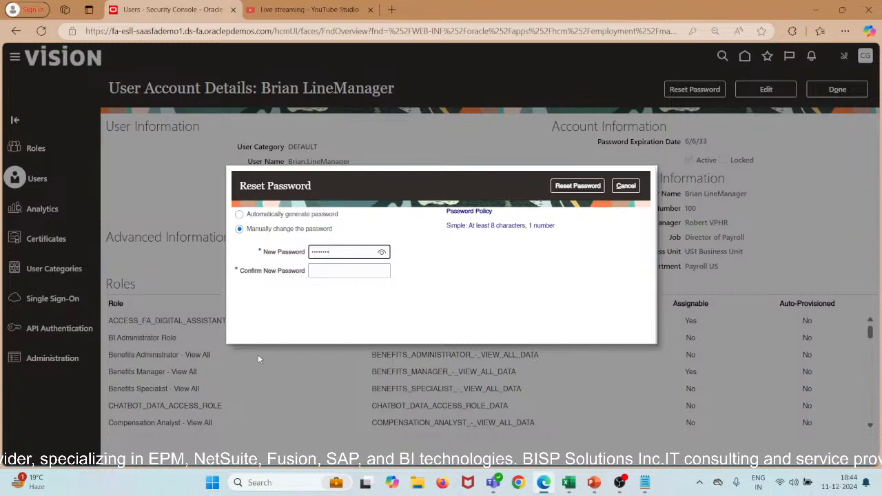
key("Tab")
type("Wel")
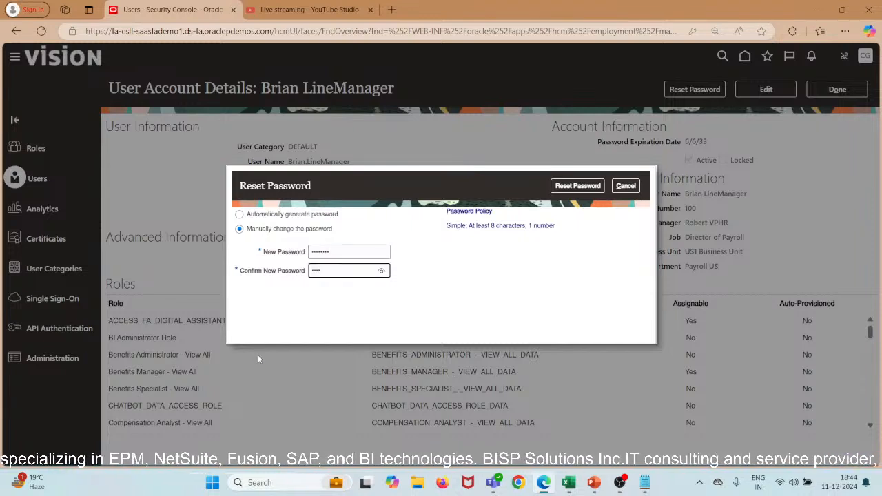
type("come1")
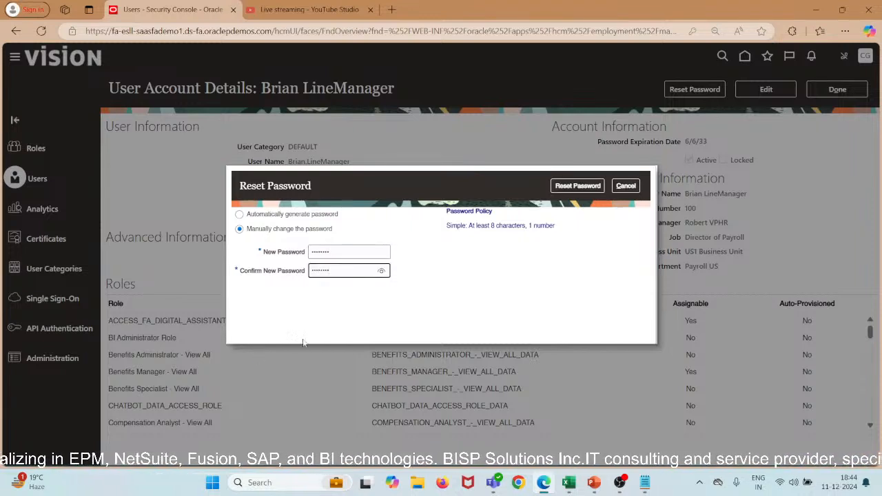
left_click(576, 187)
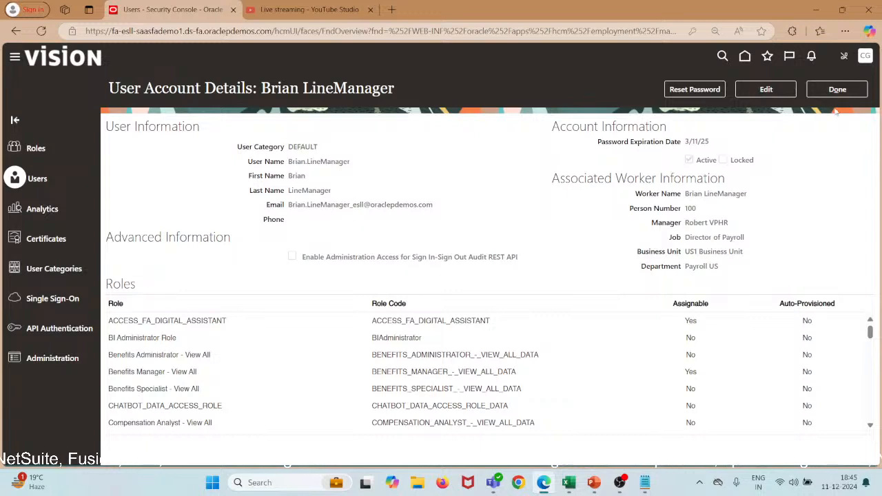
Close the account details and sign out, reloading the sign-out page after it fails.
left_click(838, 89)
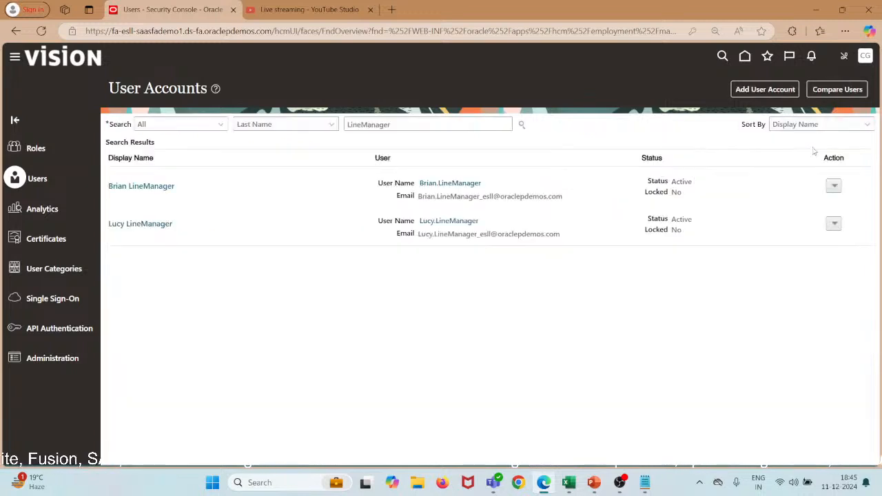
left_click(865, 59)
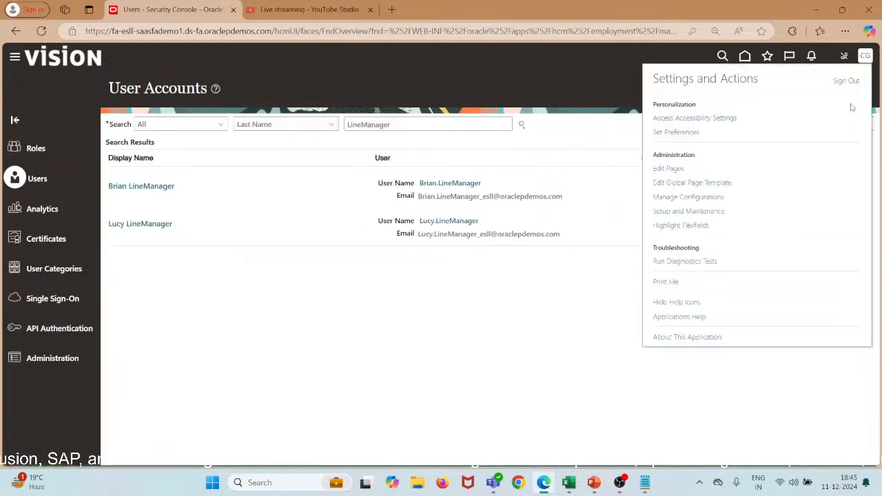
left_click(846, 81)
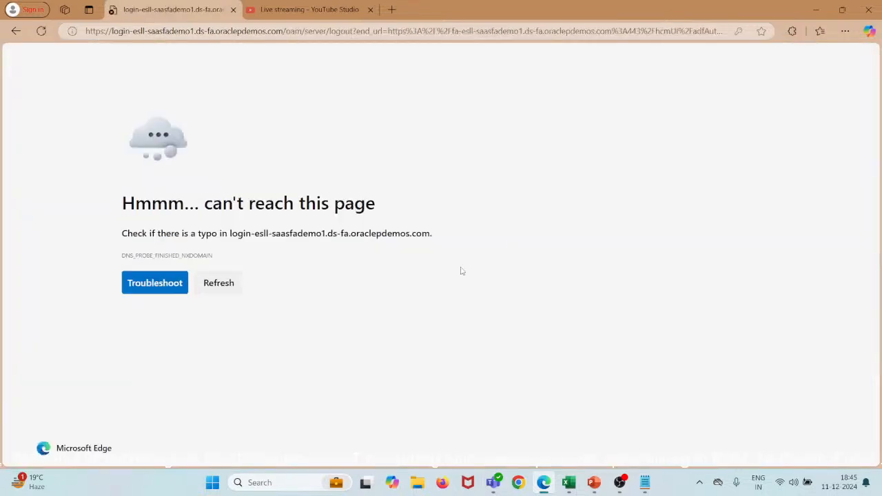
left_click(213, 284)
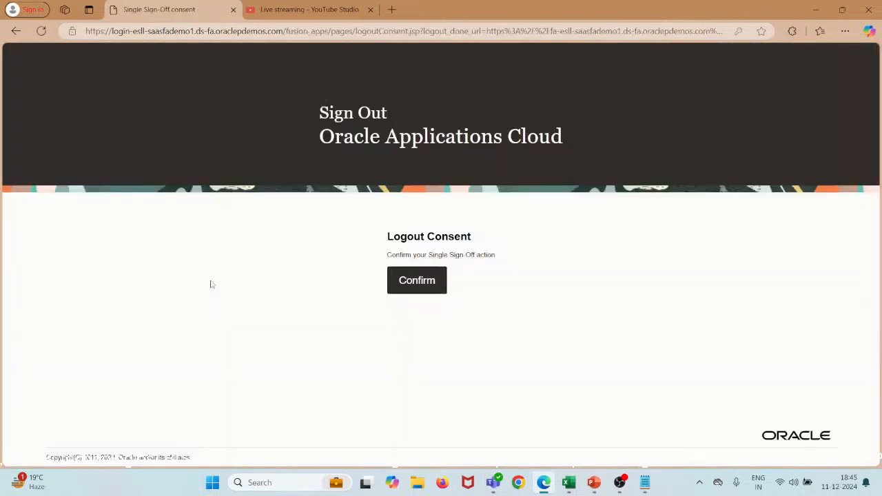
left_click(413, 276)
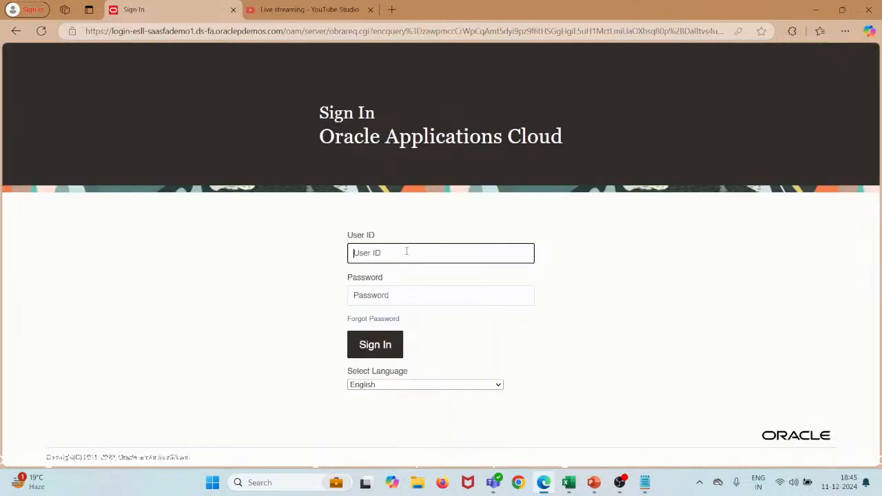
Sign in with the copied line manager user ID and the new password.
key("super+v")
left_click(416, 359)
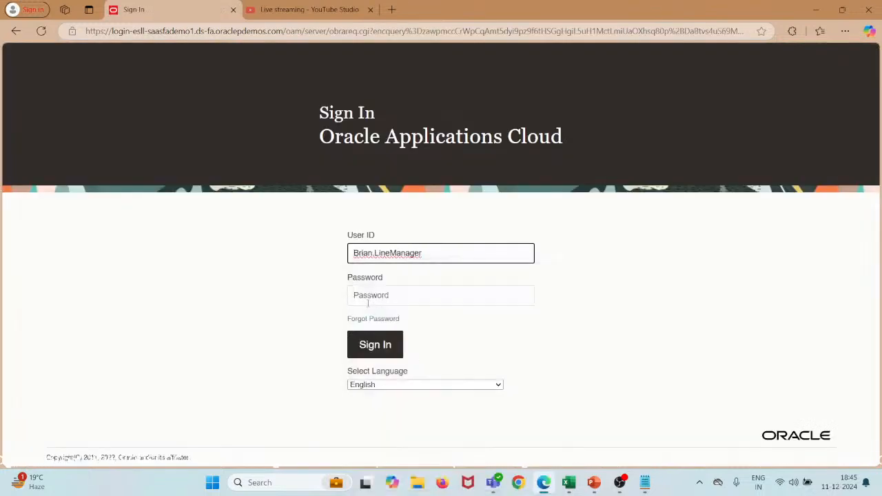
left_click(380, 293)
type("•••")
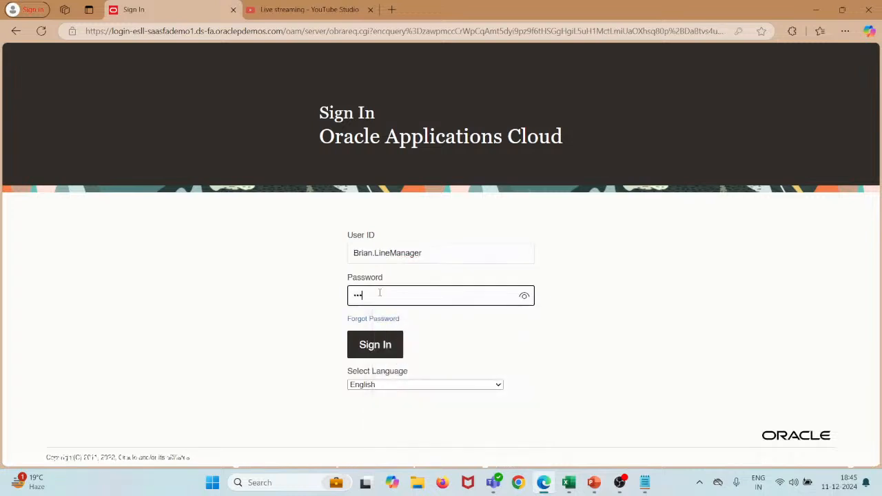
type("••")
left_click(379, 338)
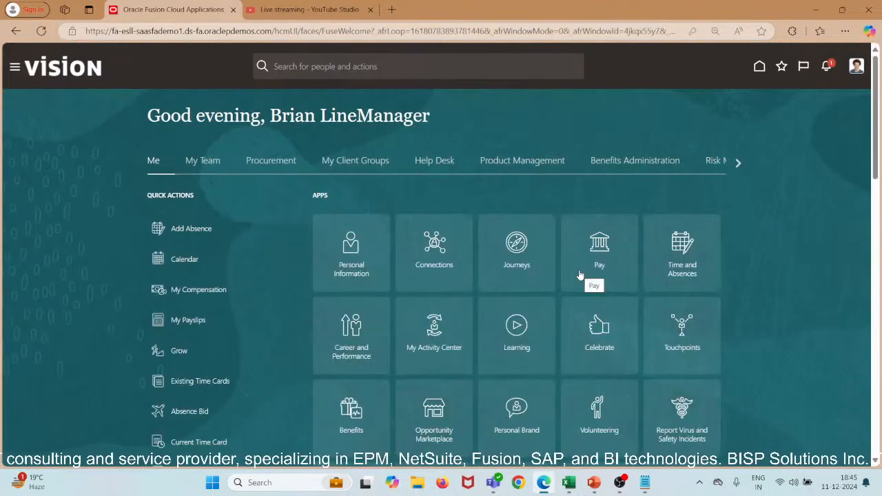
Go to My Client Groups > Performance and open the Performance Documents task.
left_click(340, 162)
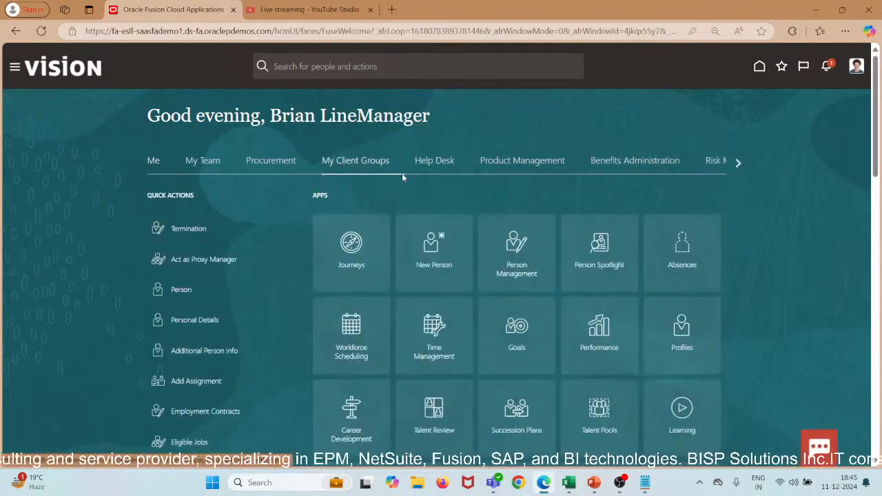
scroll(483, 207, "down", 3)
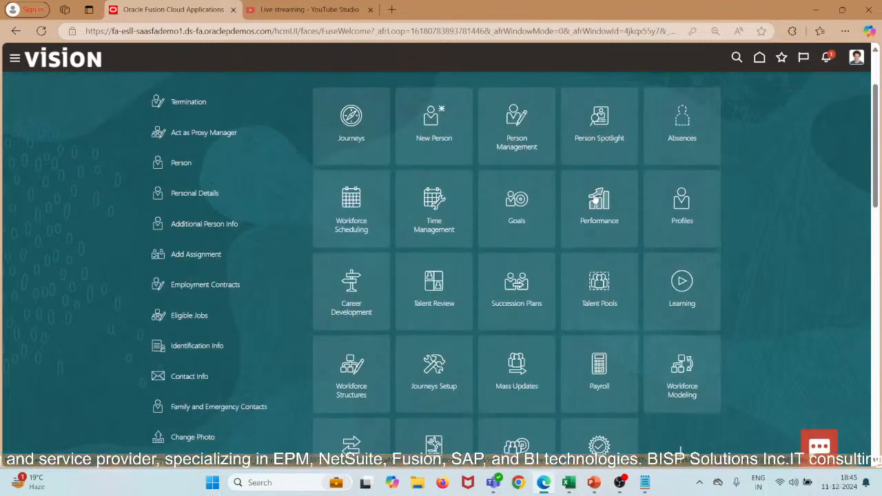
left_click(597, 200)
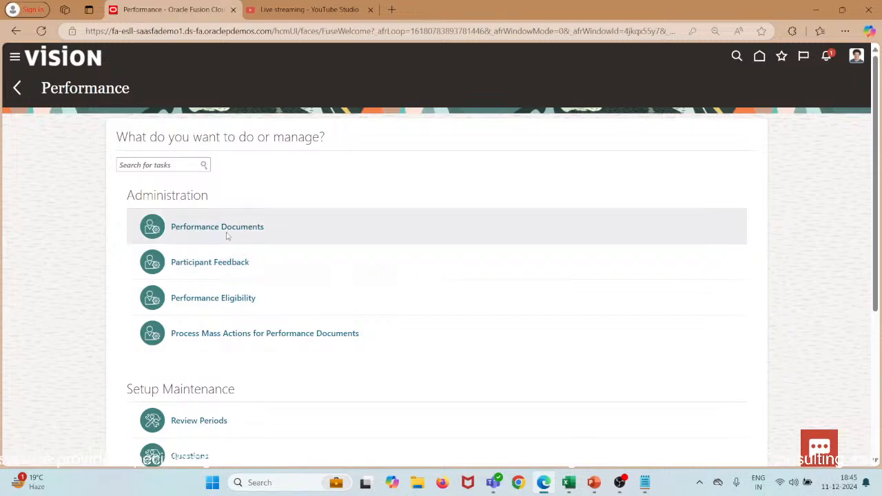
left_click(224, 228)
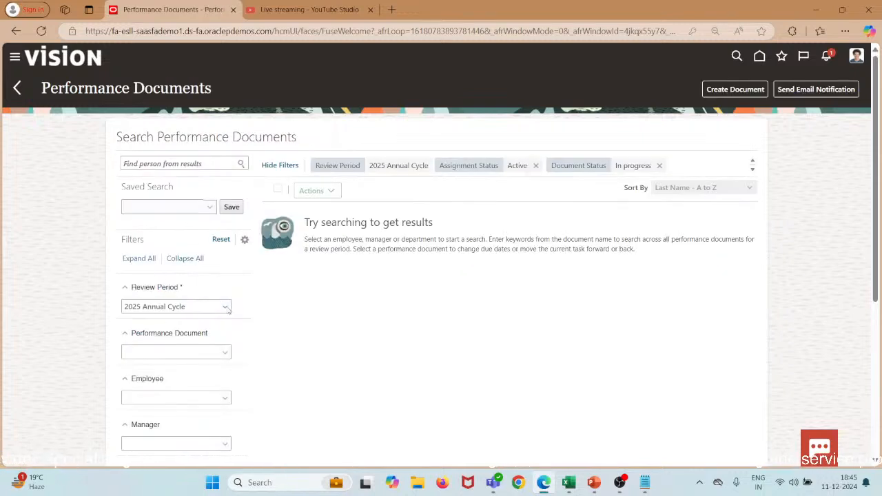
Set Review Period to Annual Review Period FY2024 and Performance Document to Annual Review FY2024.
left_click(225, 307)
left_click(202, 389)
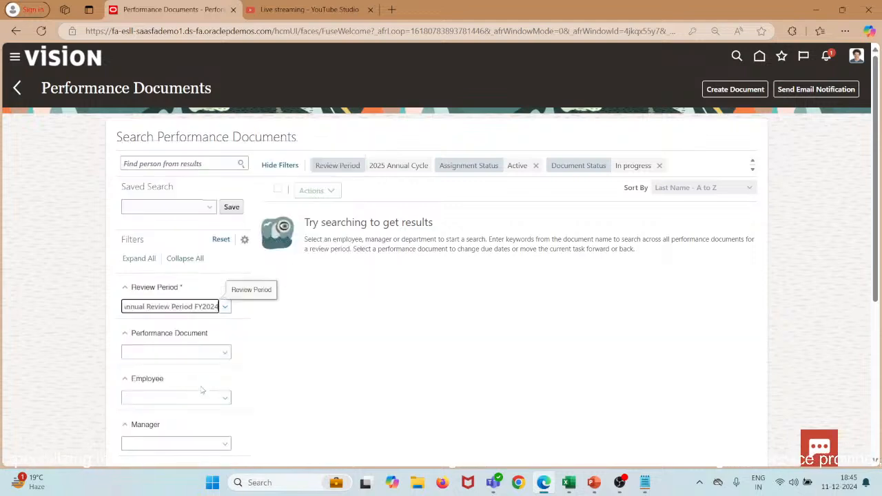
scroll(431, 354, "down", 1)
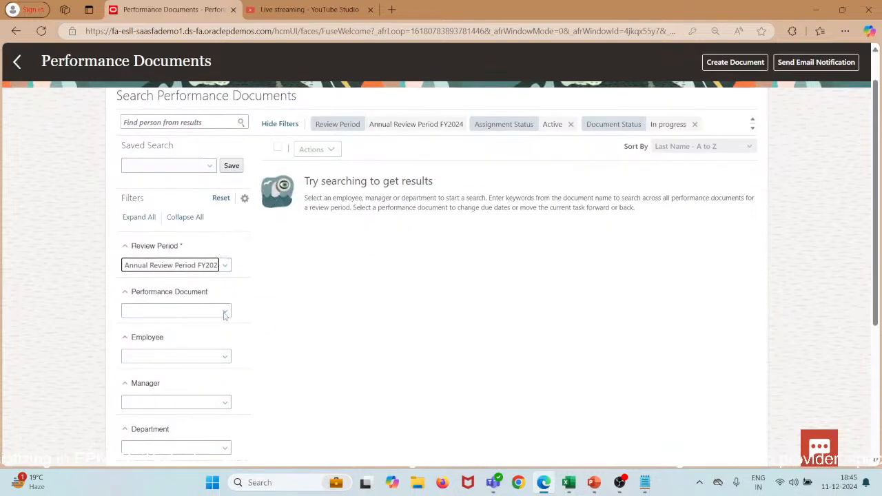
left_click(225, 315)
left_click(195, 340)
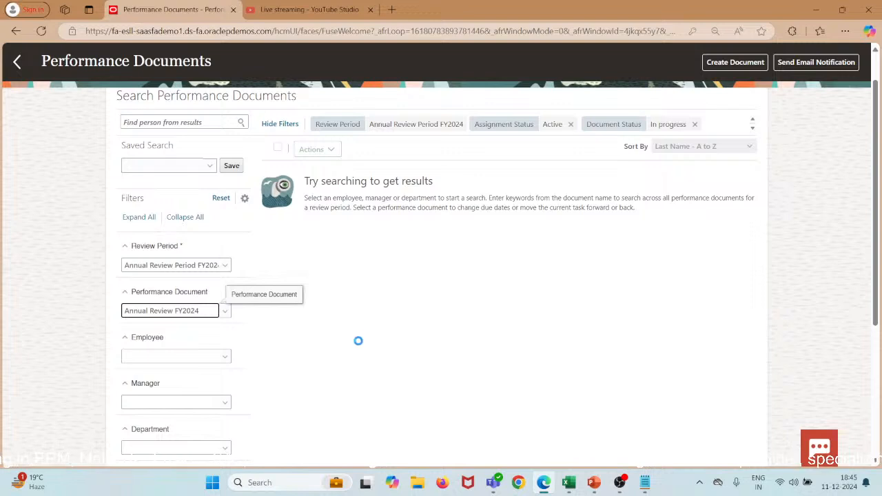
Check the Employee and Manager filter suggestions and show the Assignment Status filter options.
scroll(359, 343, "down", 1)
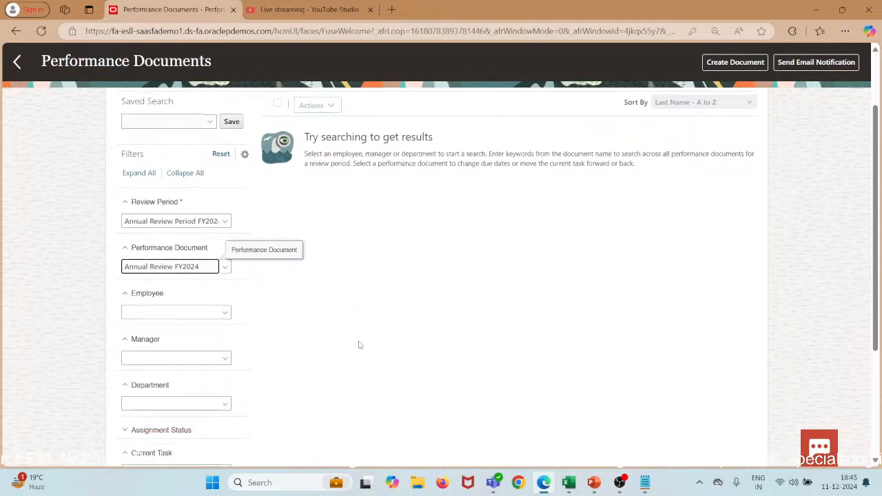
left_click(224, 316)
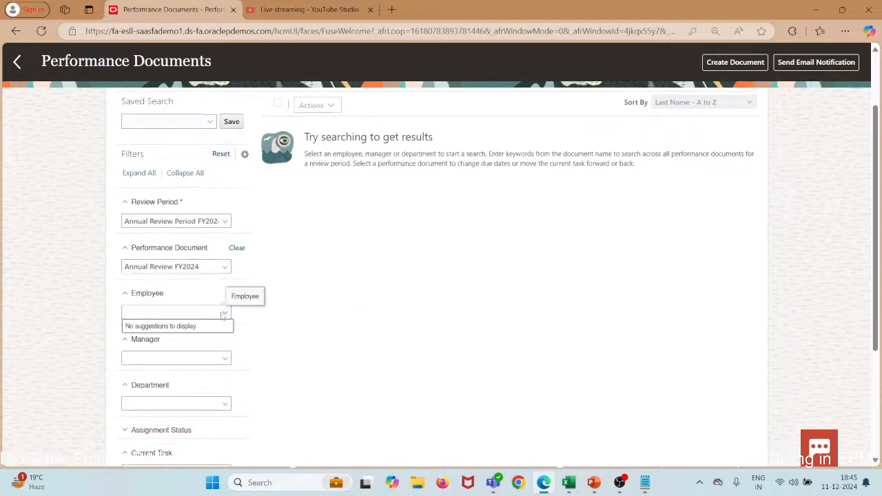
scroll(433, 285, "up", 2)
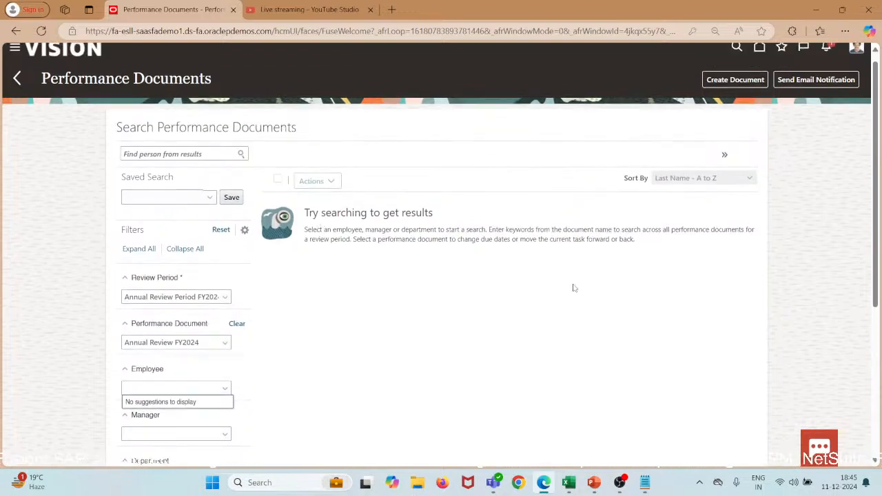
scroll(573, 288, "down", 2)
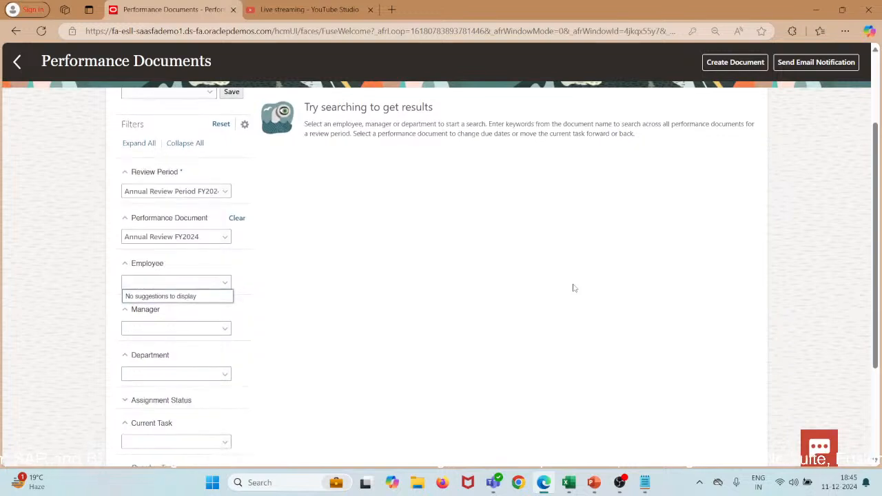
scroll(573, 288, "down", 2)
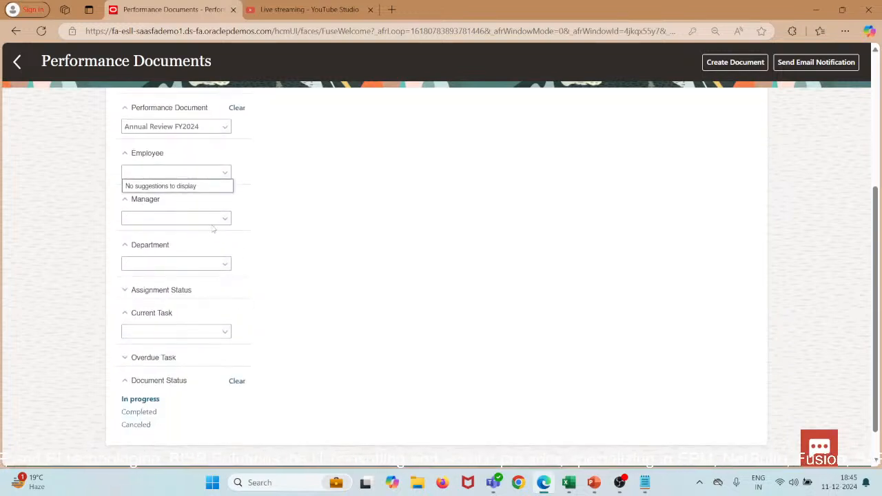
left_click(218, 221)
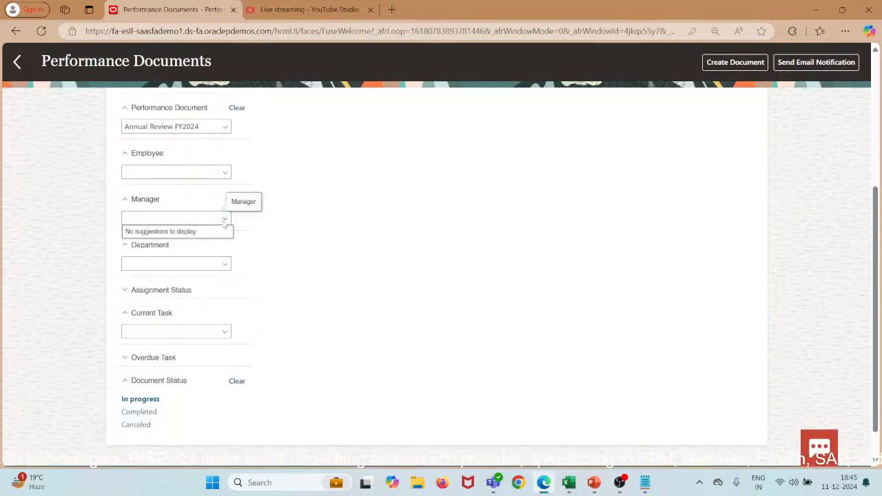
left_click(229, 177)
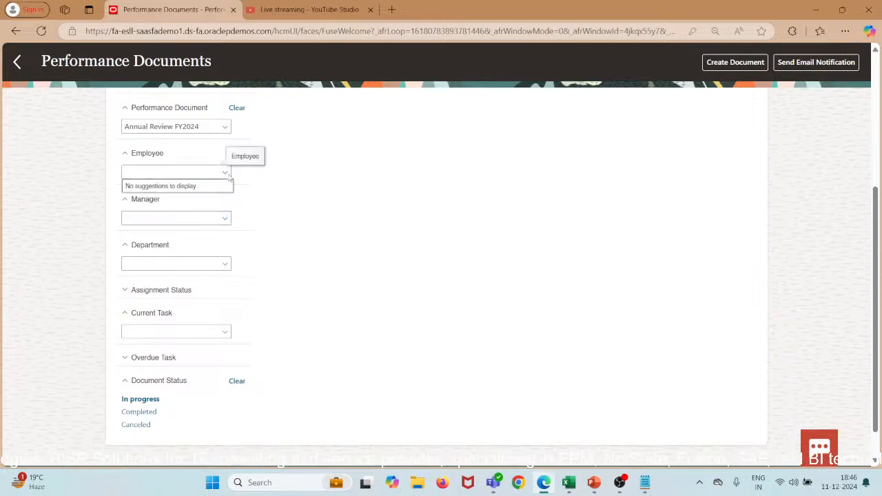
left_click(226, 219)
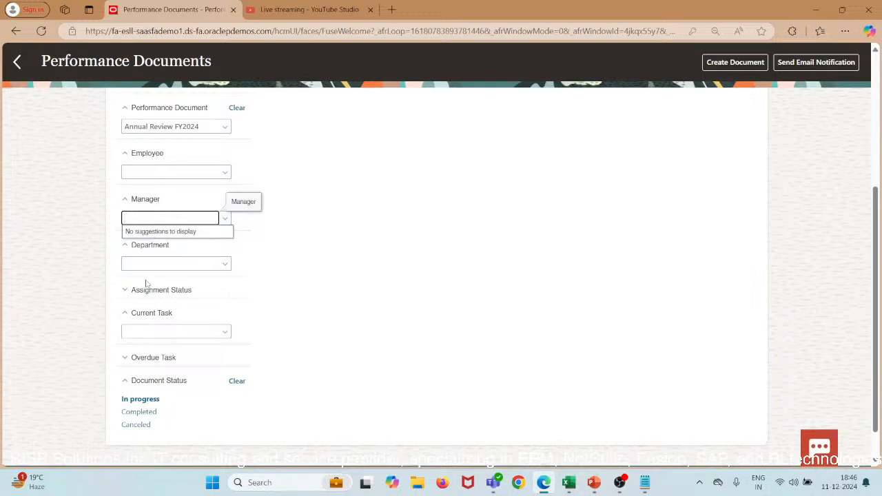
left_click(126, 291)
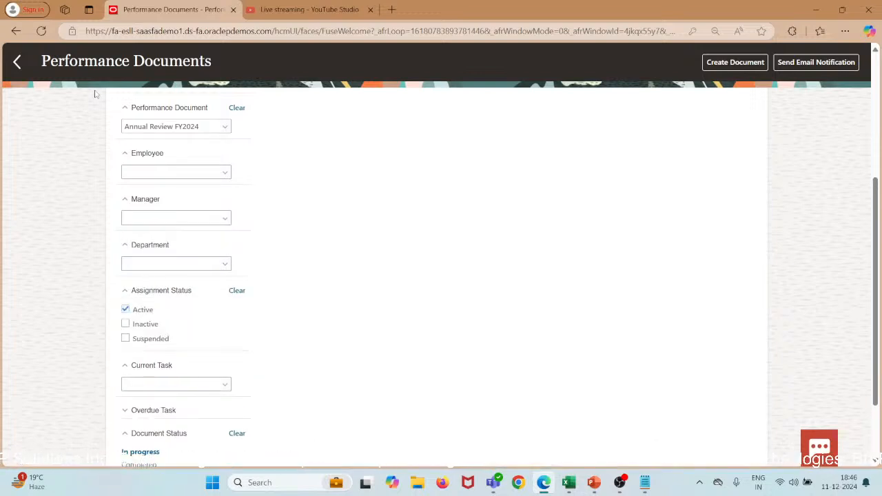
Return to the Performance task page, then go home and reopen the Performance app.
left_click(16, 64)
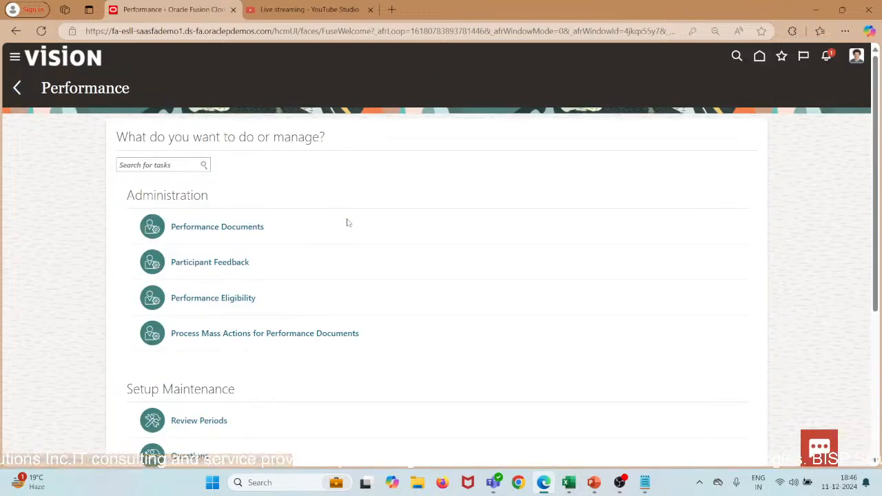
scroll(311, 302, "down", 4)
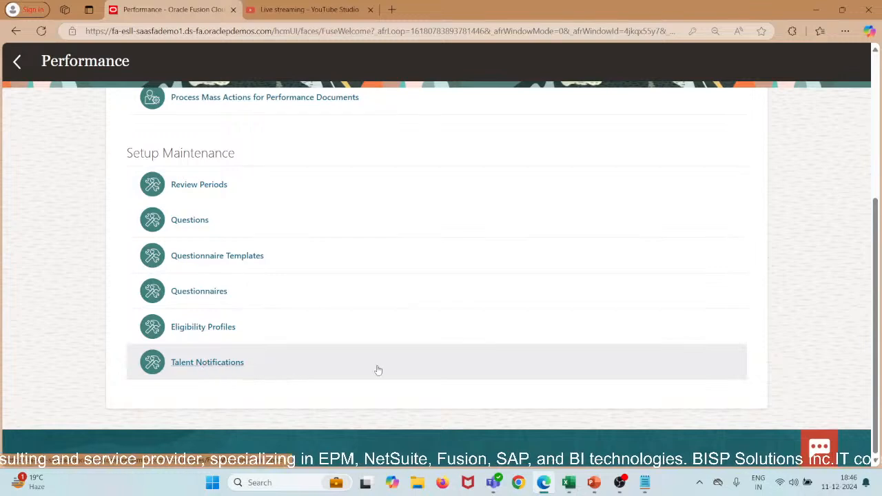
scroll(410, 224, "up", 5)
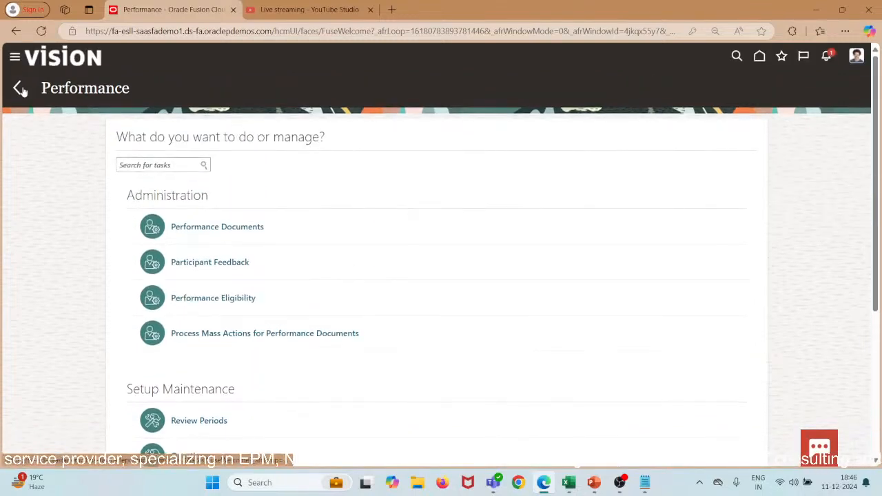
left_click(20, 89)
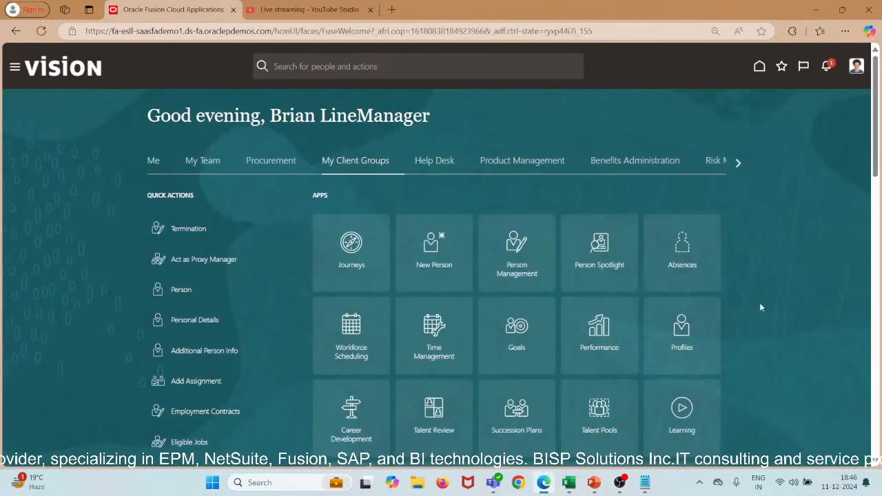
scroll(770, 304, "down", 2)
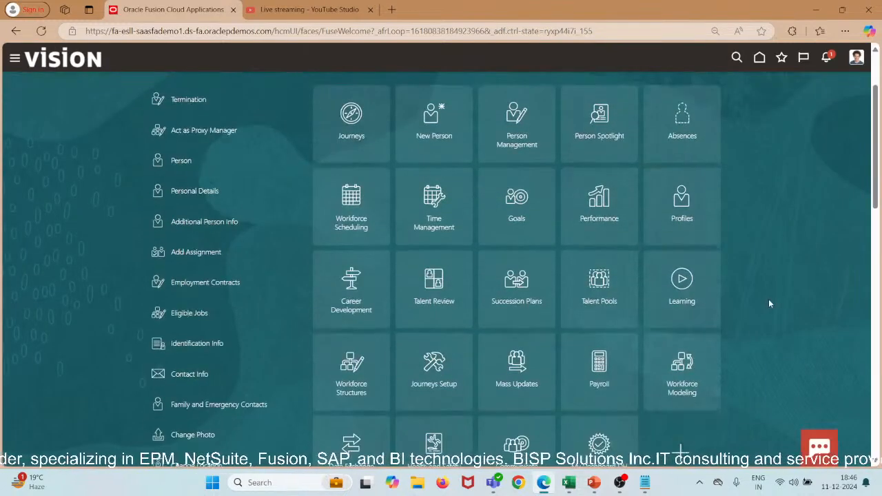
left_click(609, 200)
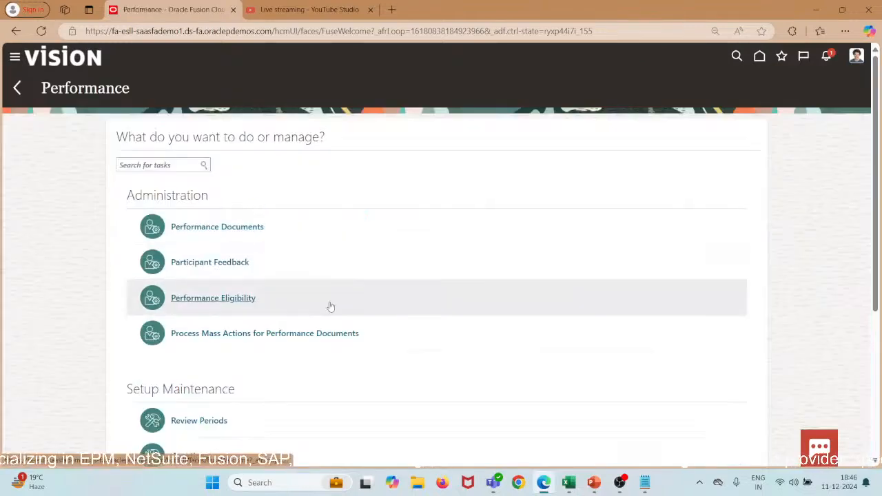
Switch to the YouTube Studio live-stream page and end the stream.
scroll(329, 306, "down", 4)
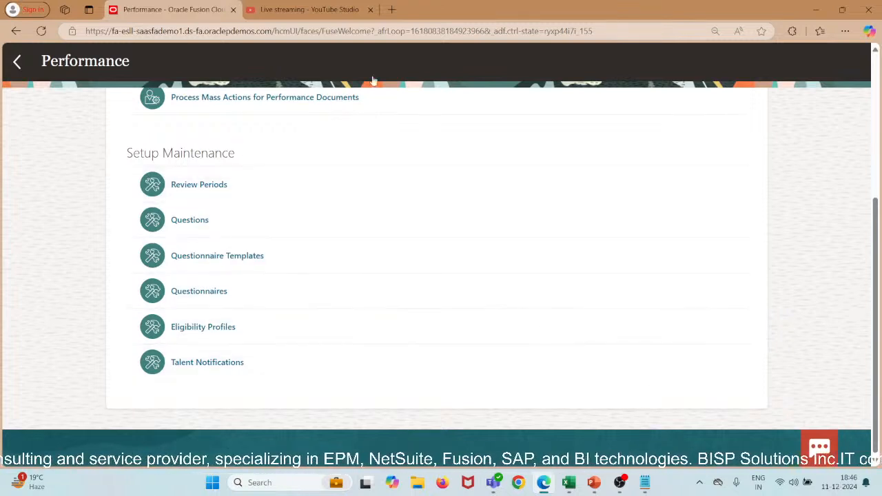
left_click(337, 7)
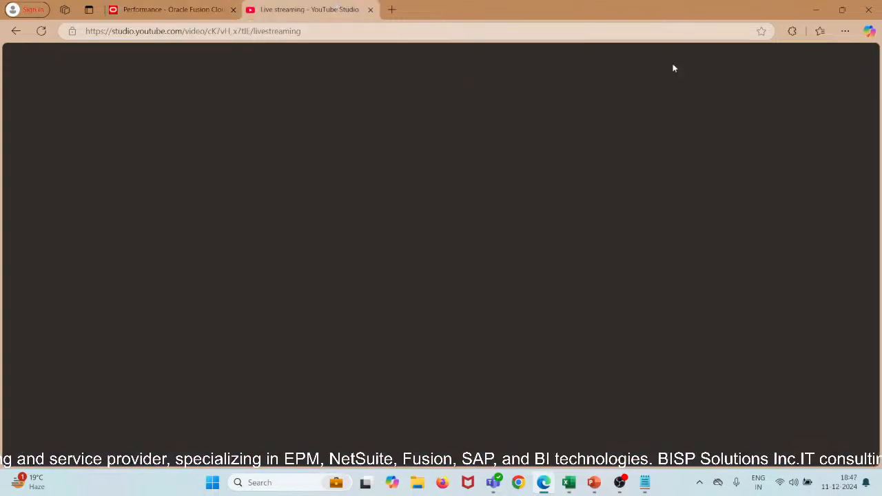
left_click(767, 60)
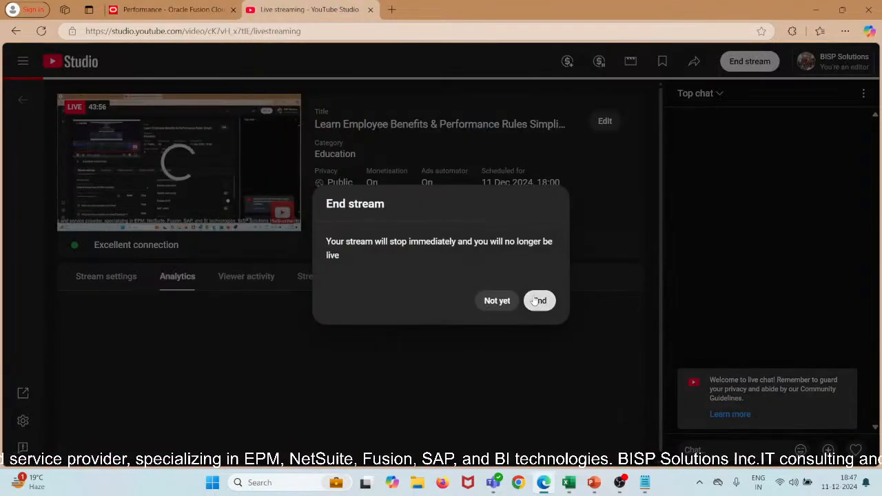